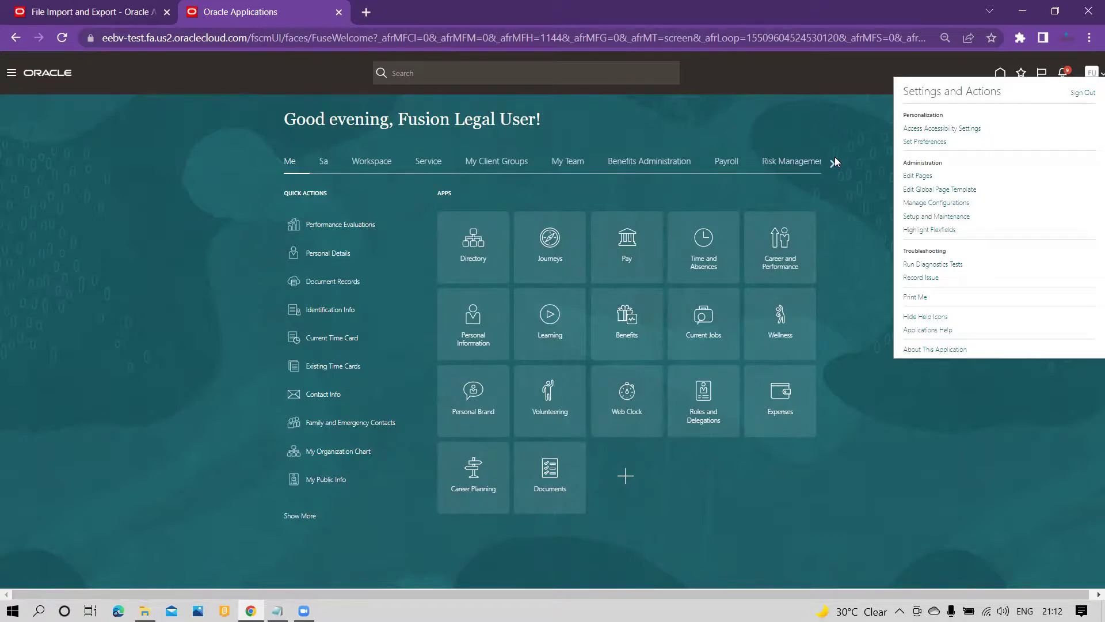
# Step: Open Setup and Maintenance and go to its task search page
pyautogui.click(937, 217)
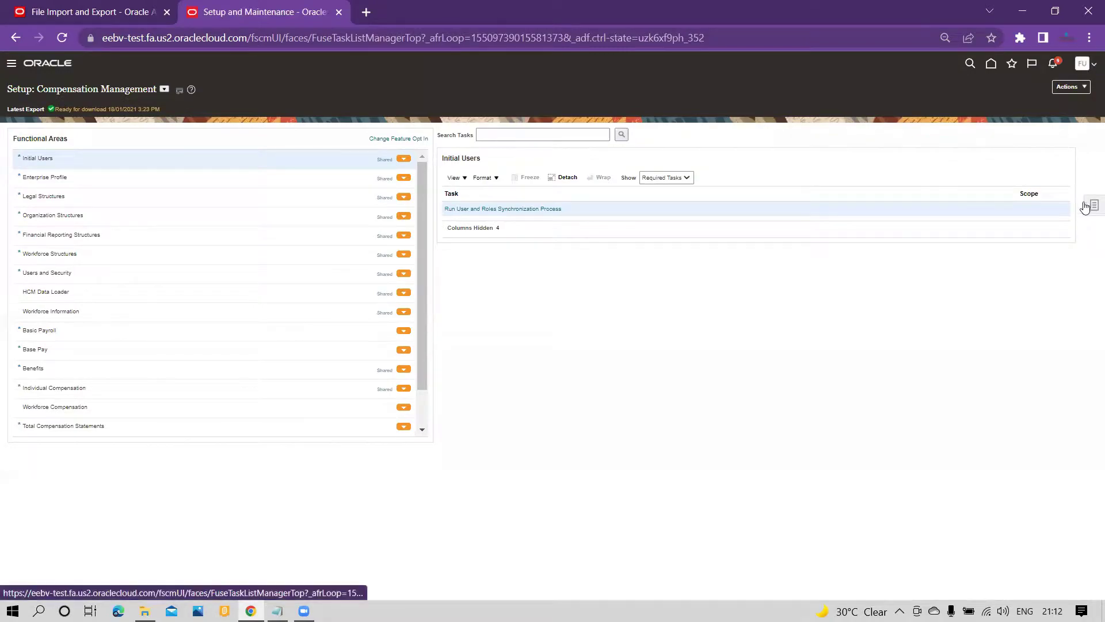
pyautogui.click(1084, 207)
pyautogui.click(936, 208)
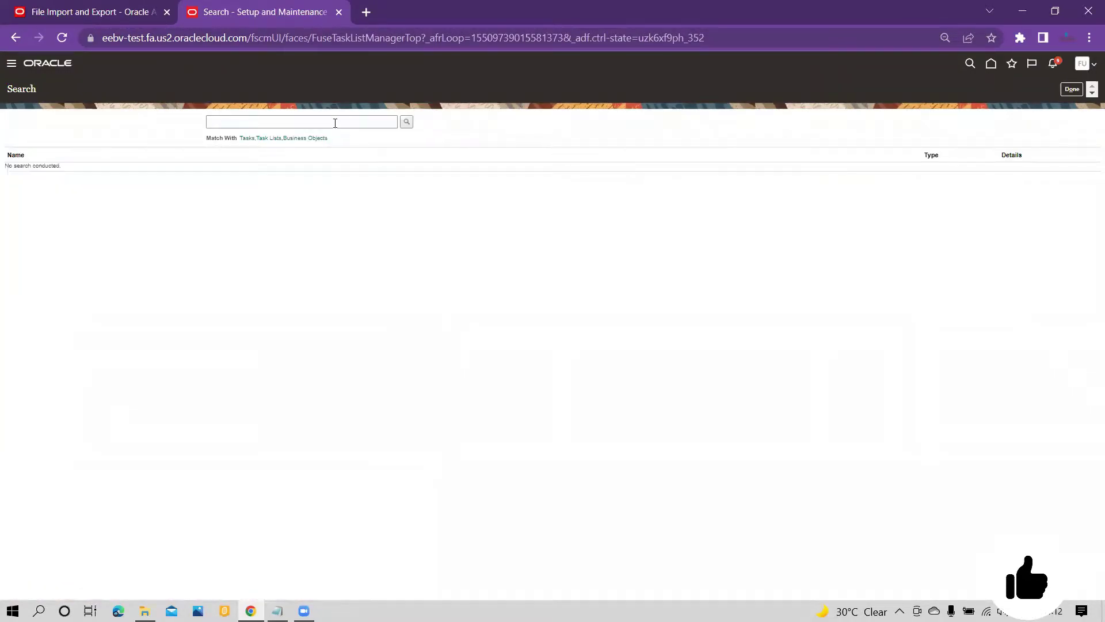
# Step: Search the setup tasks for "Manage%Descrip%" and open the Manage Descriptive Flexfields task
pyautogui.click(335, 123)
pyautogui.write('Man')
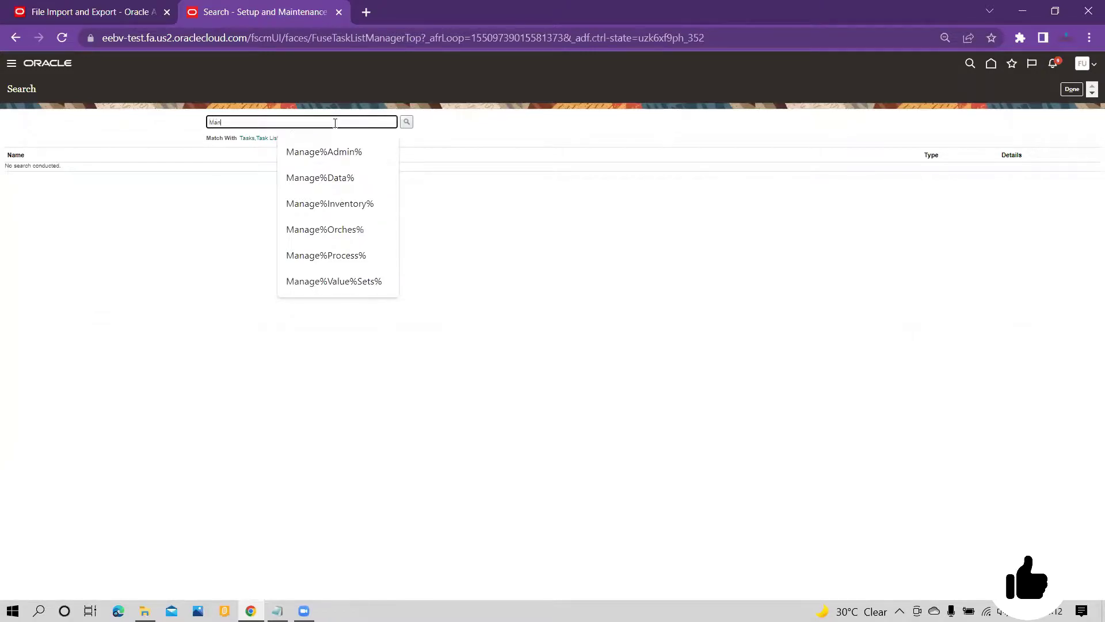
pyautogui.write('age%Descrip%')
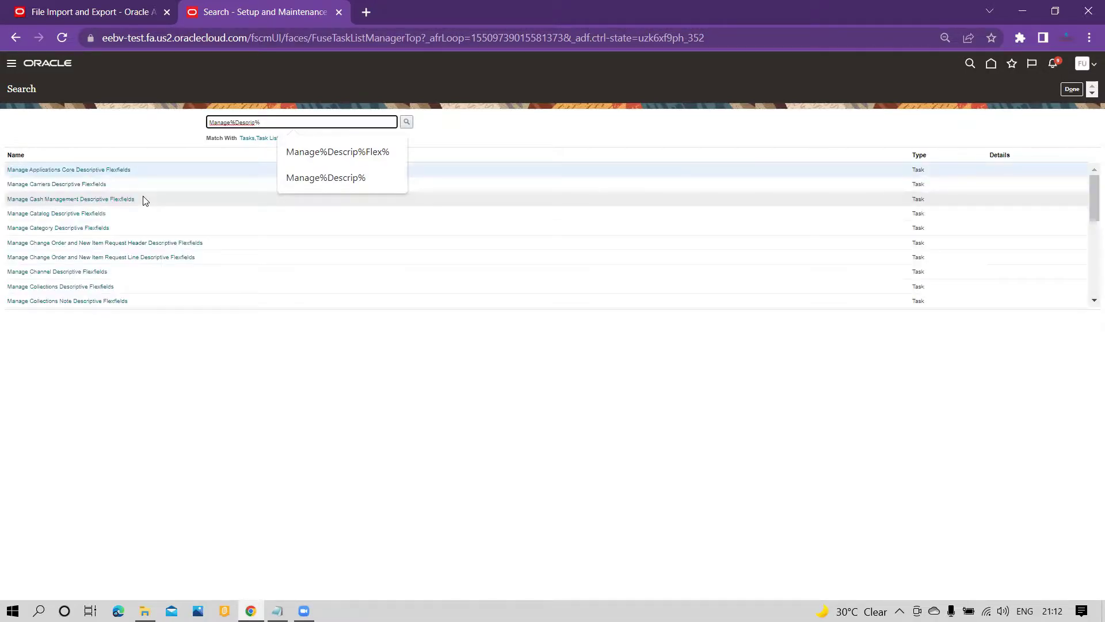
pyautogui.scroll(-1, 70, 262)
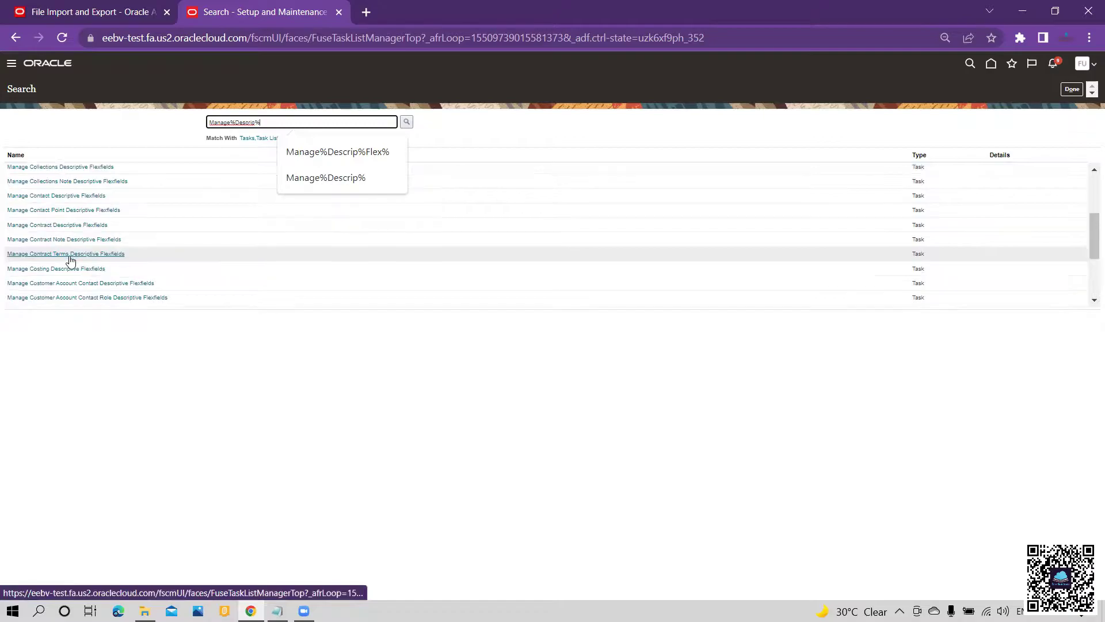
pyautogui.scroll(-3, 68, 258)
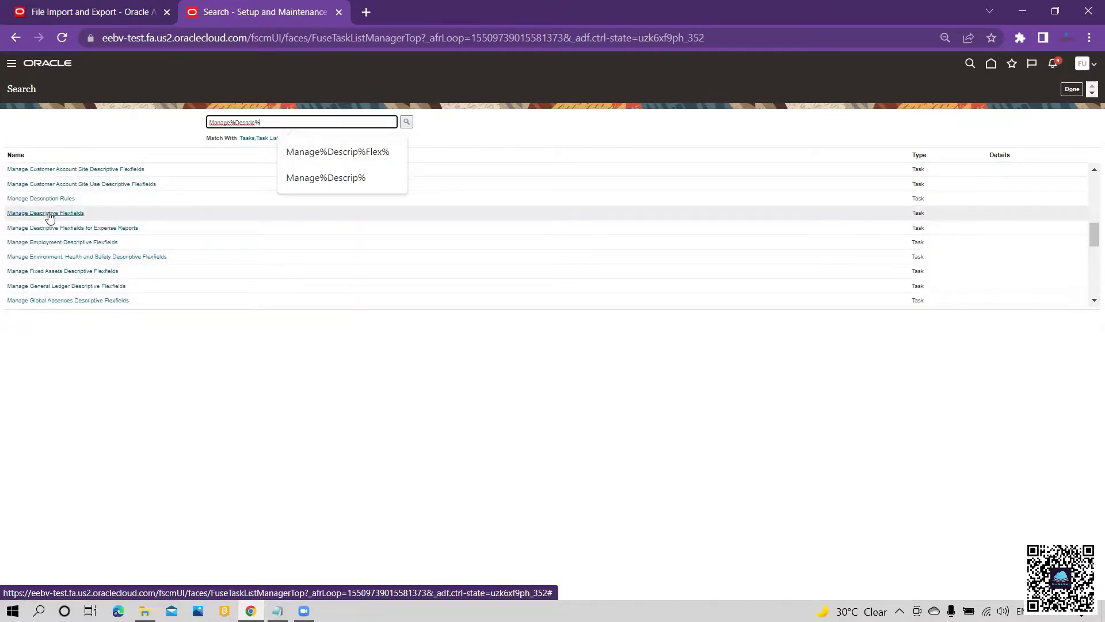
pyautogui.click(18, 213)
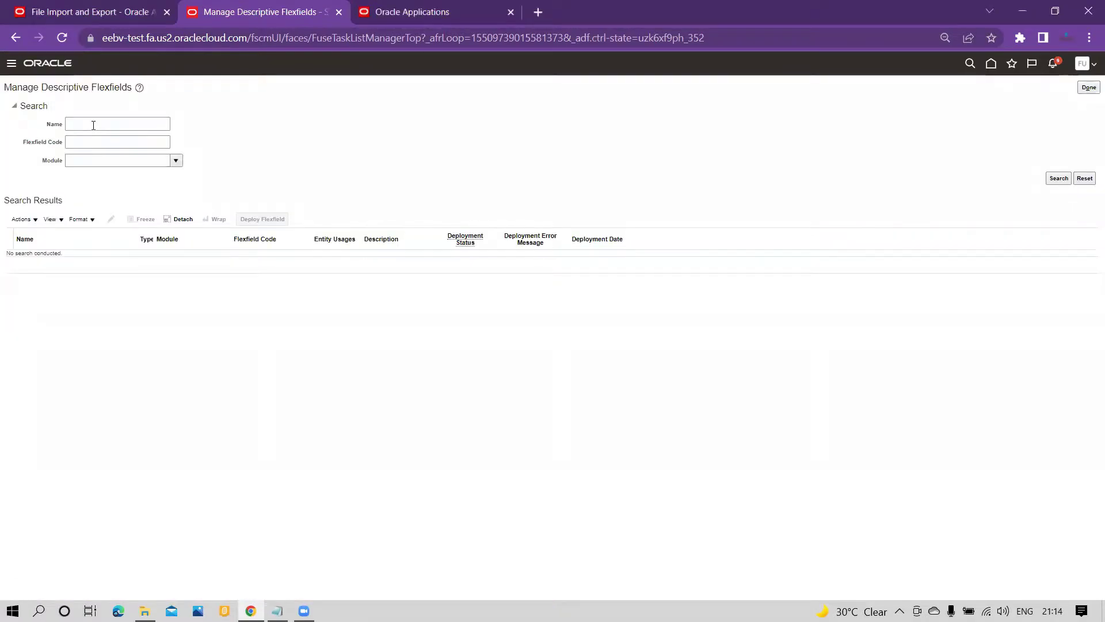
# Step: Search the flexfields by name for "%lookup%" and open the Lookup values descriptive flexfield for editing
pyautogui.click(93, 124)
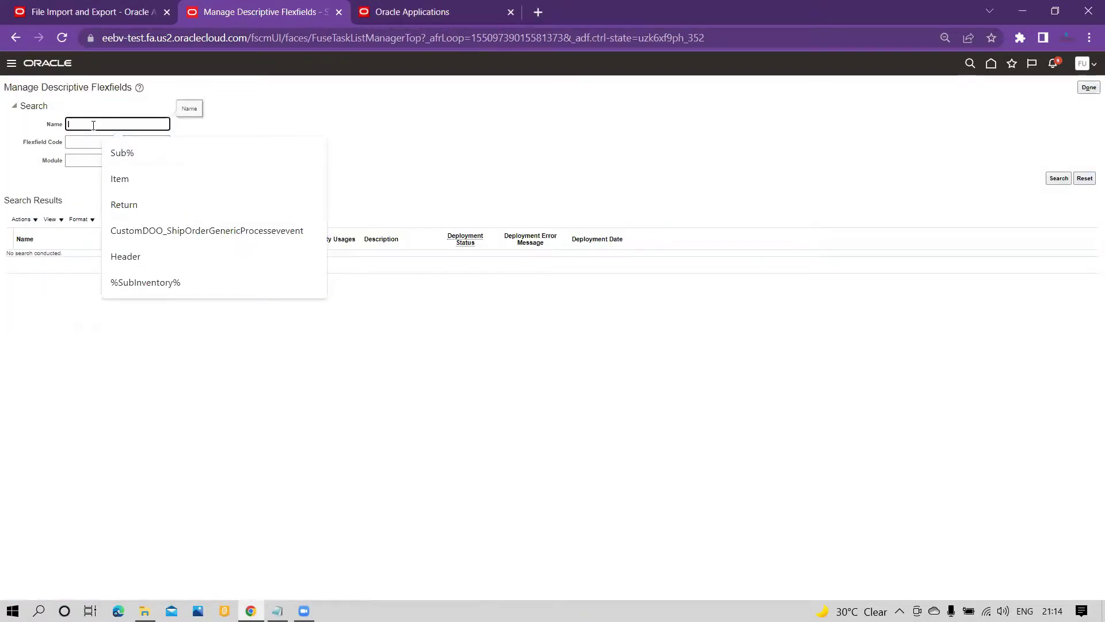
pyautogui.write('%lookup%')
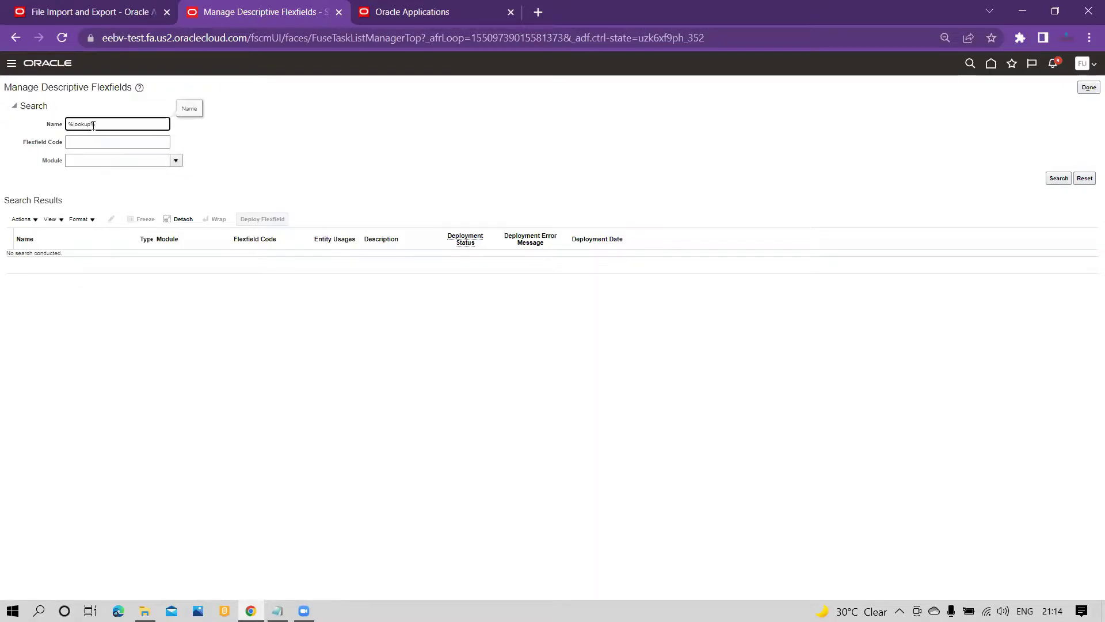
pyautogui.press('Return')
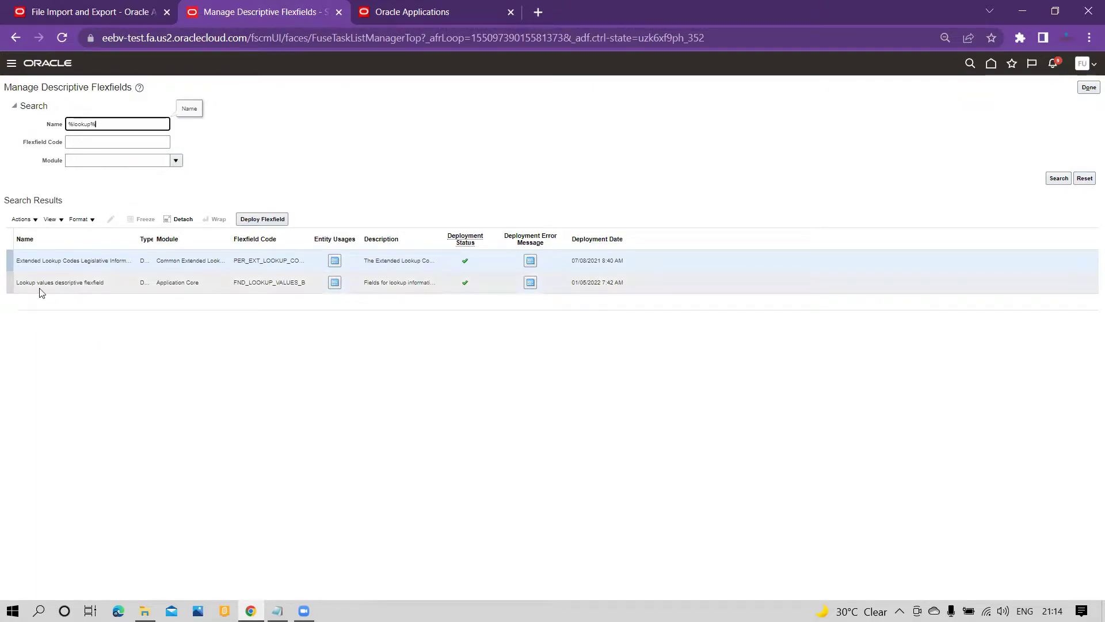
pyautogui.click(91, 284)
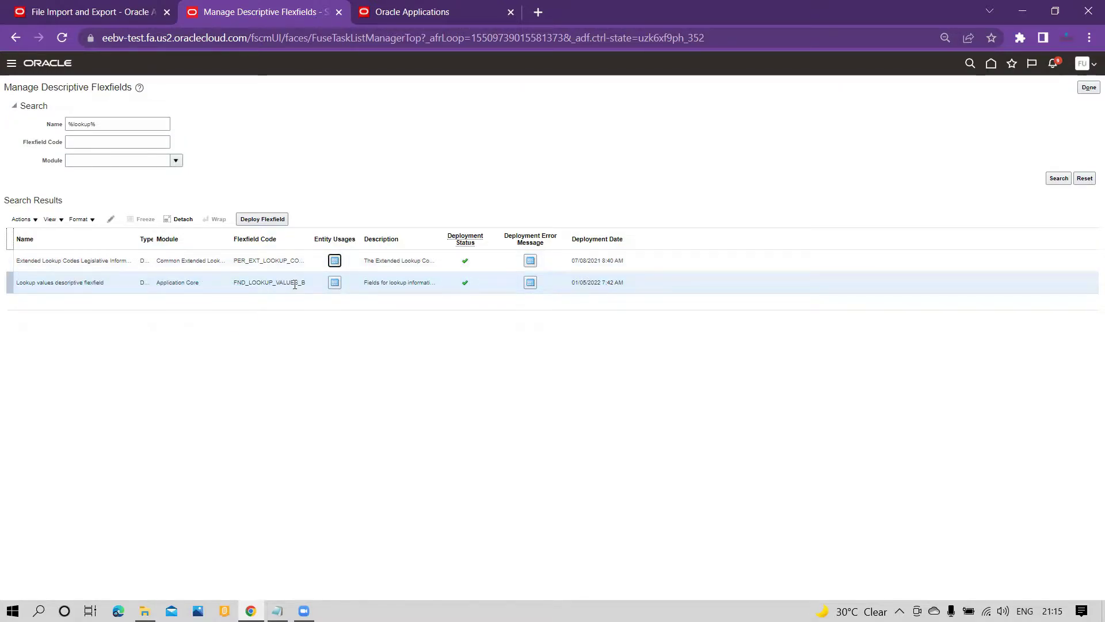
pyautogui.click(113, 288)
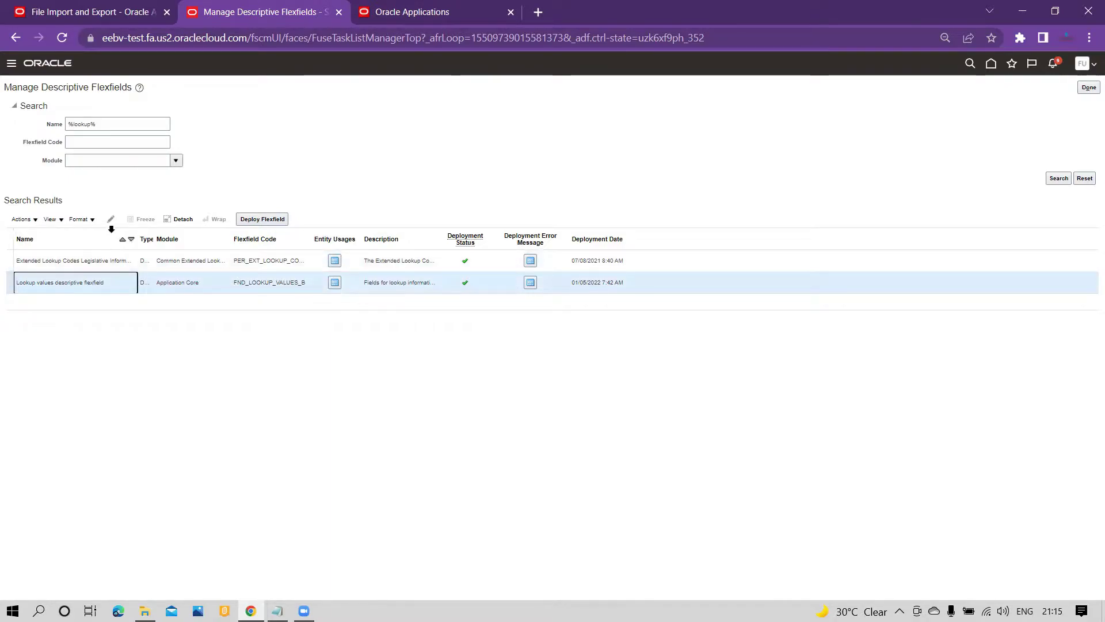
pyautogui.click(111, 220)
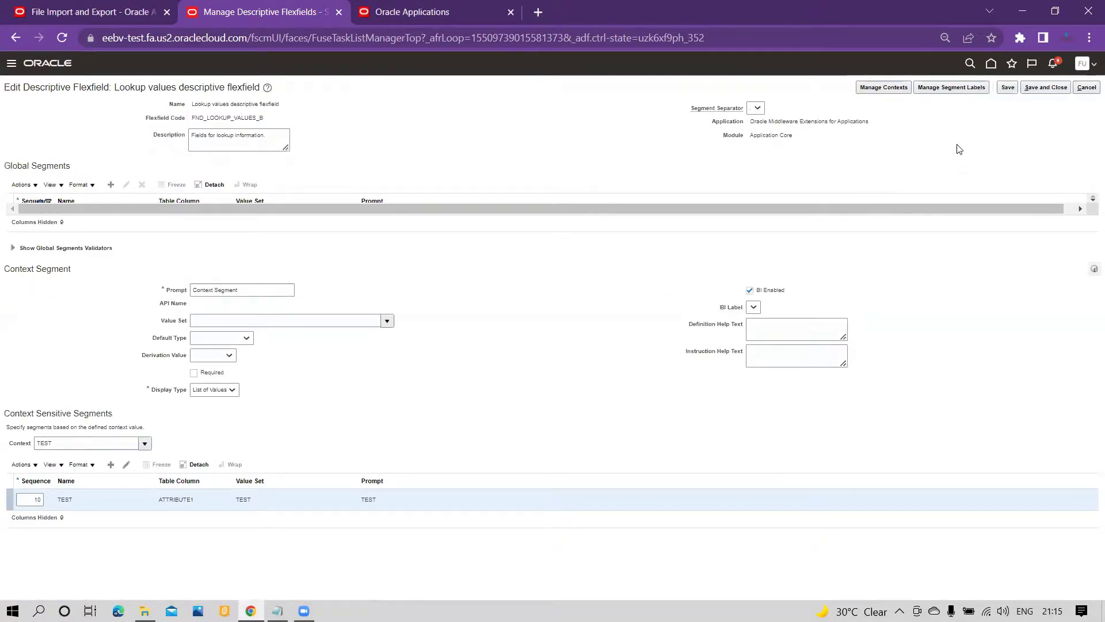
# Step: Find the TEST context among the flexfield's contexts and open its TEST segment for editing
pyautogui.click(889, 90)
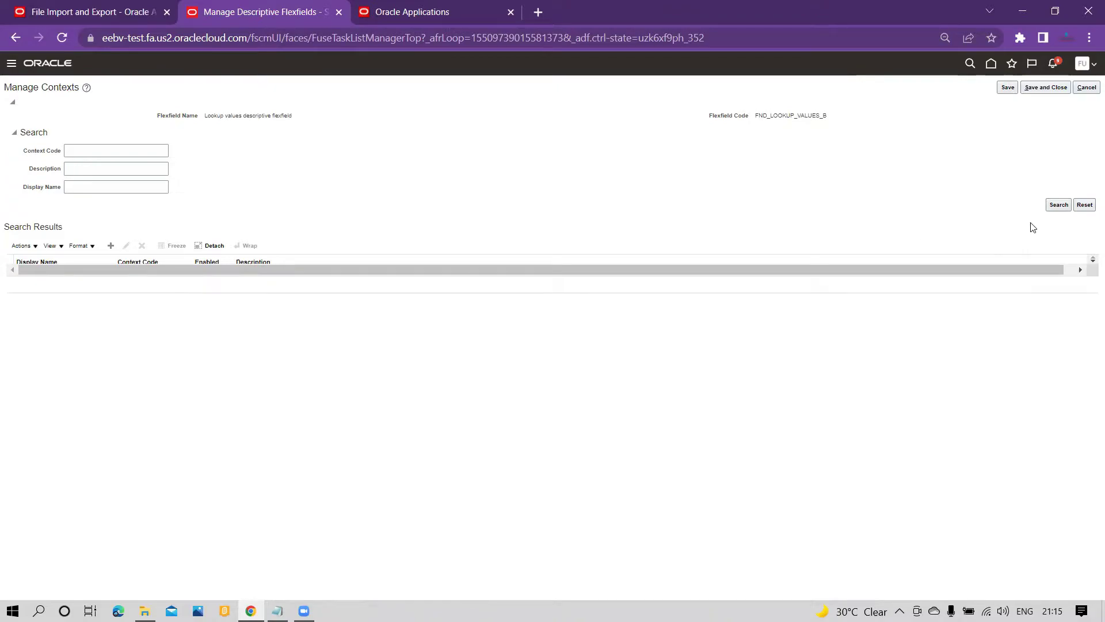
pyautogui.click(1057, 206)
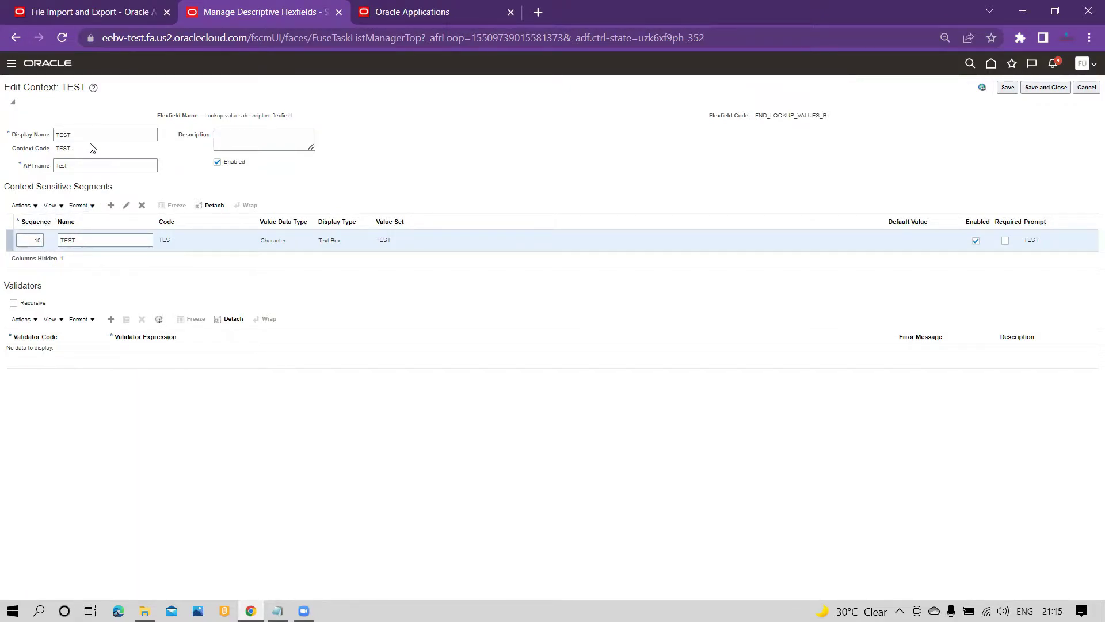
pyautogui.click(111, 207)
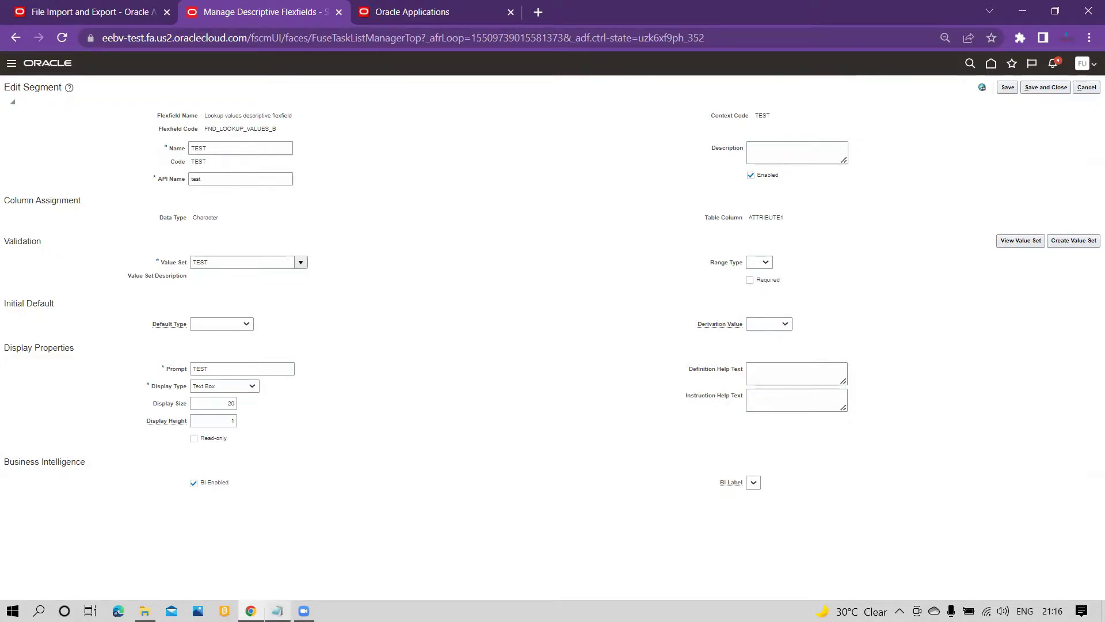
# Step: Copy the TEST segment's API name into a new Notepad note labelled "API", and save and close the segment
pyautogui.rightClick(277, 611)
pyautogui.click(236, 533)
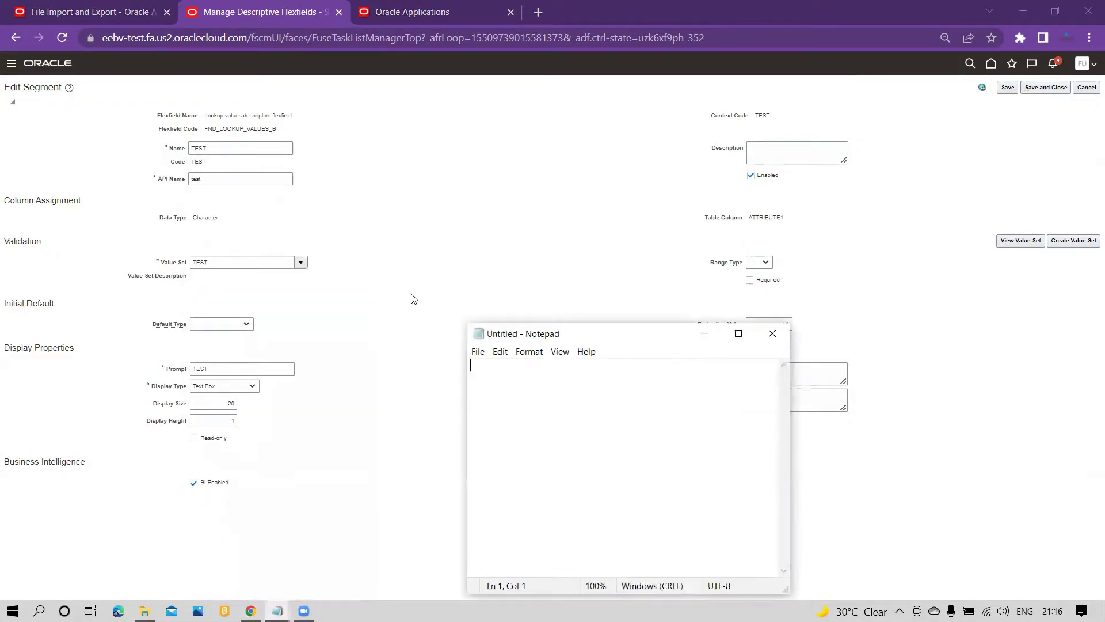
pyautogui.click(211, 181)
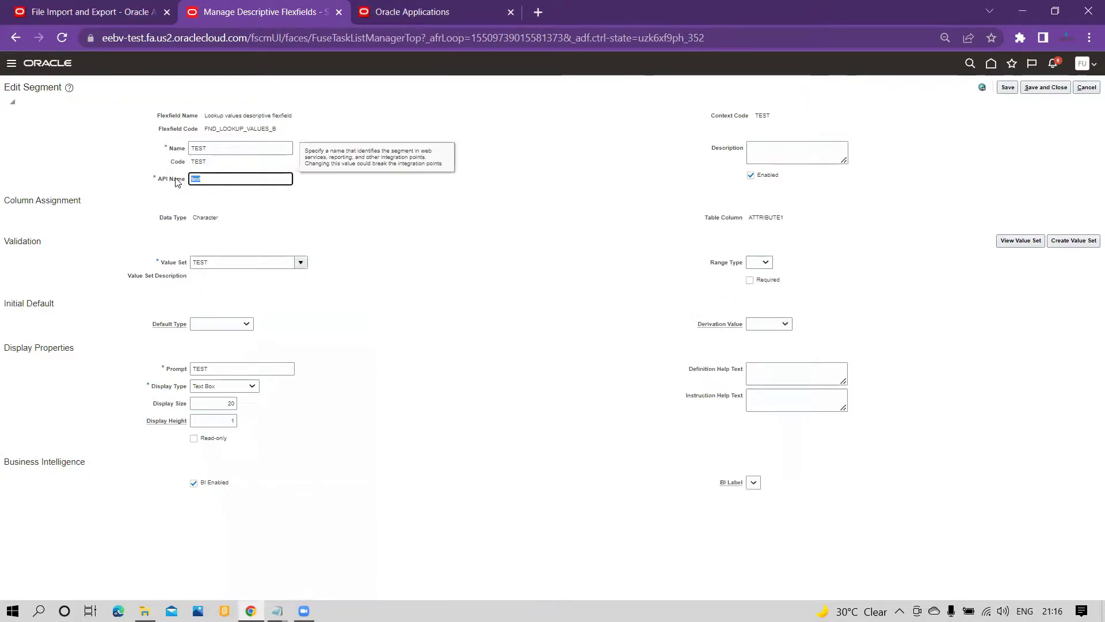
pyautogui.hotkey('ctrl', 'a')
pyautogui.hotkey('ctrl', 'c')
pyautogui.click(374, 507)
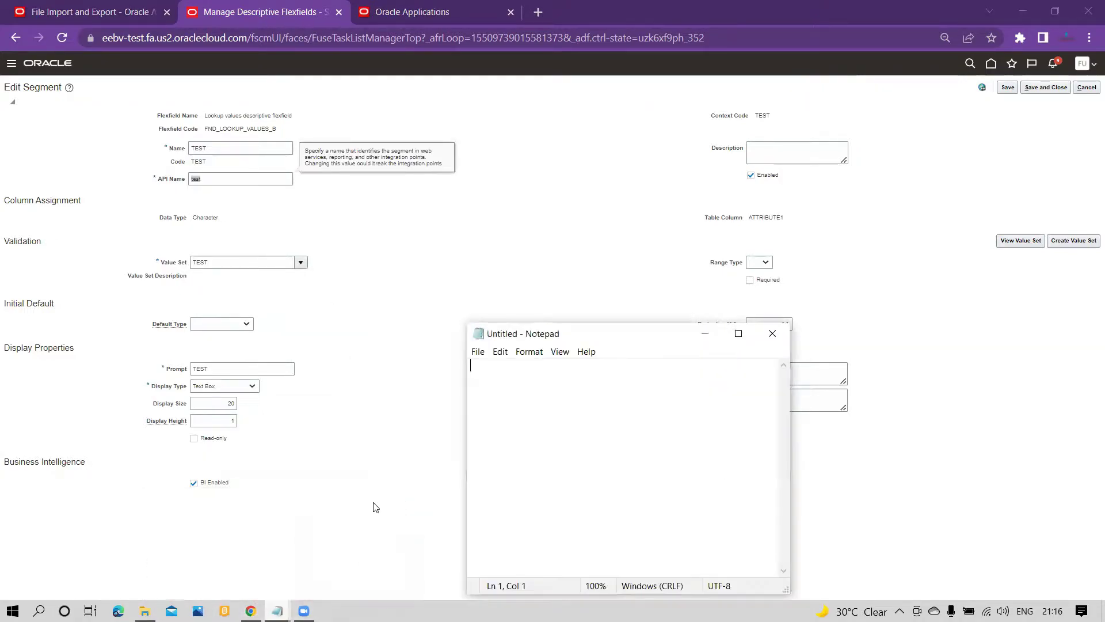
pyautogui.hotkey('ctrl', 'v')
pyautogui.write('API')
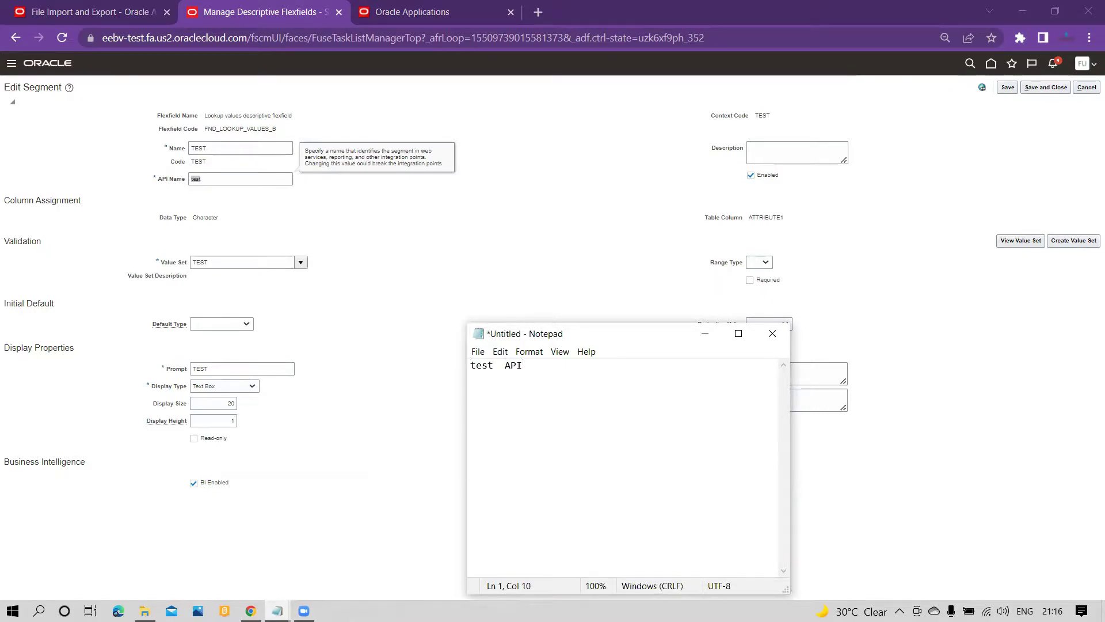
pyautogui.click(384, 239)
pyautogui.click(1046, 87)
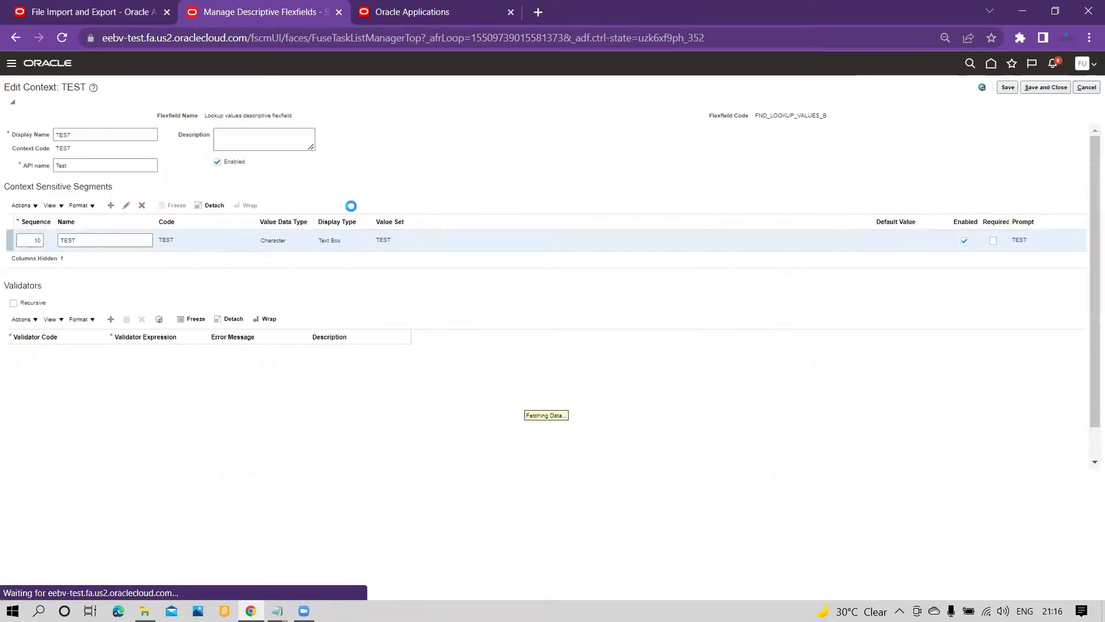
# Step: Copy the context's display name into the Notepad note, two lines below the API entry, and label it "Context Attribute"
pyautogui.doubleClick(88, 136)
pyautogui.hotkey('ctrl', 'c')
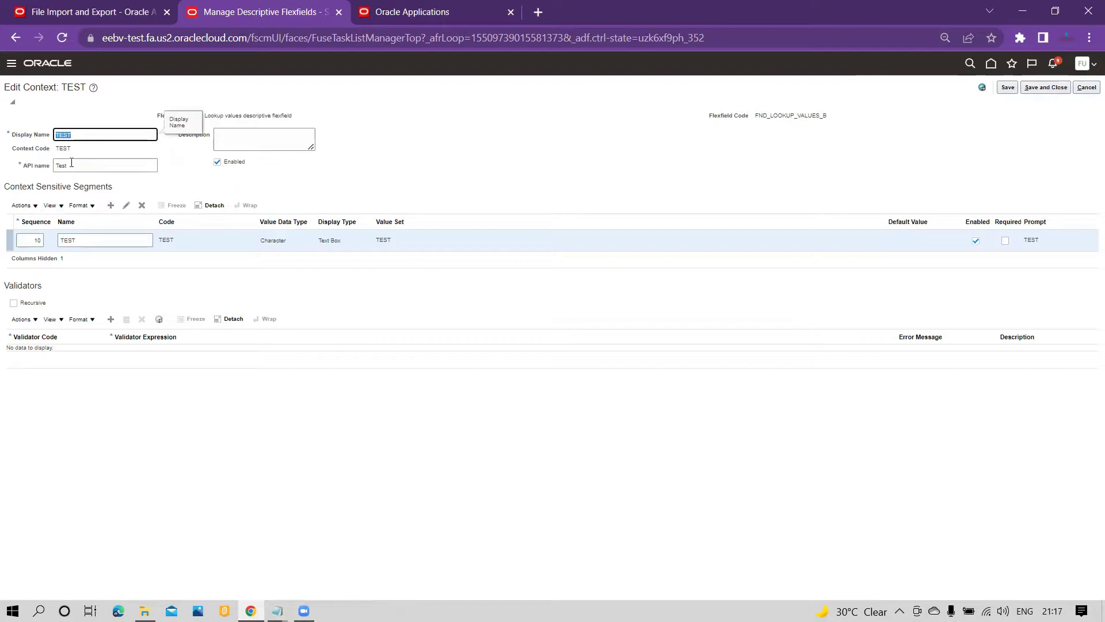
pyautogui.click(277, 610)
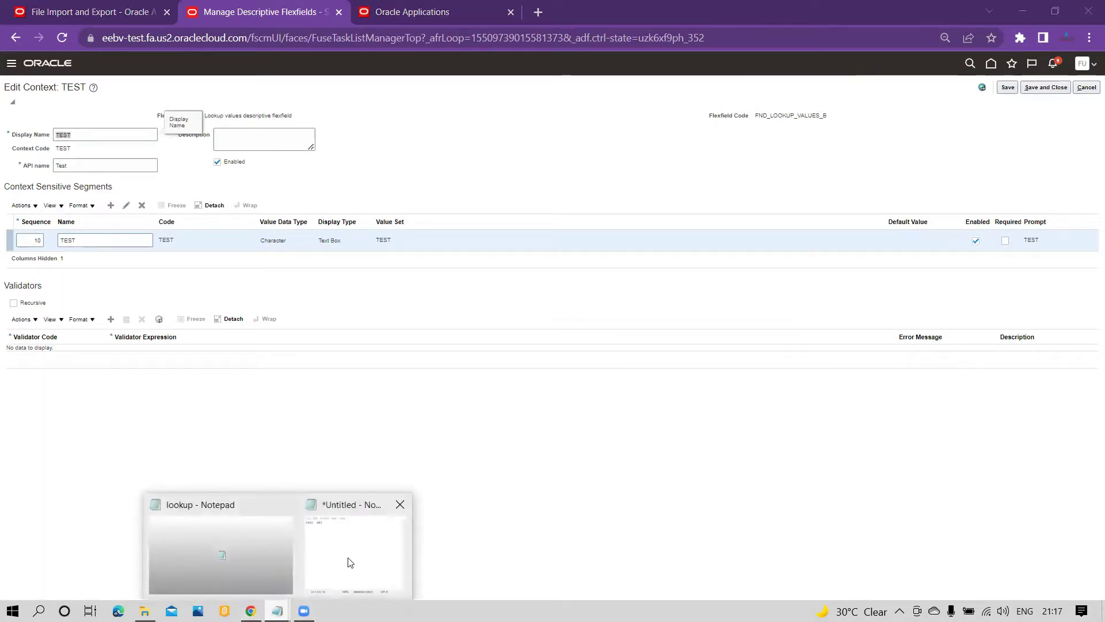
pyautogui.click(350, 562)
pyautogui.press('Return')
pyautogui.press('Return')
pyautogui.hotkey('ctrl', 'v')
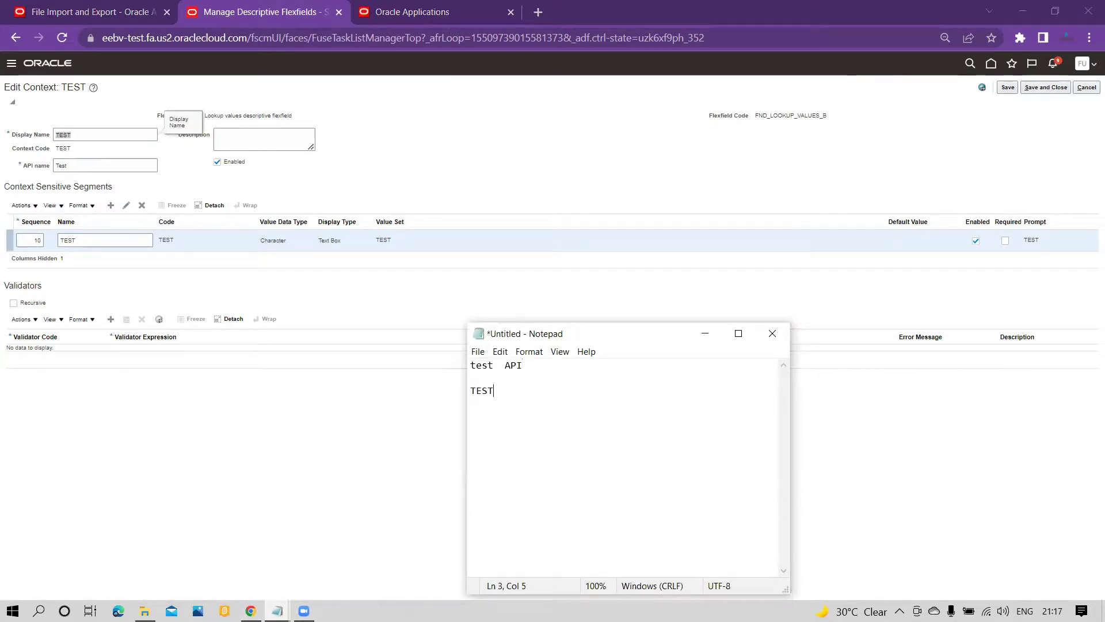
pyautogui.write('Context Attribute')
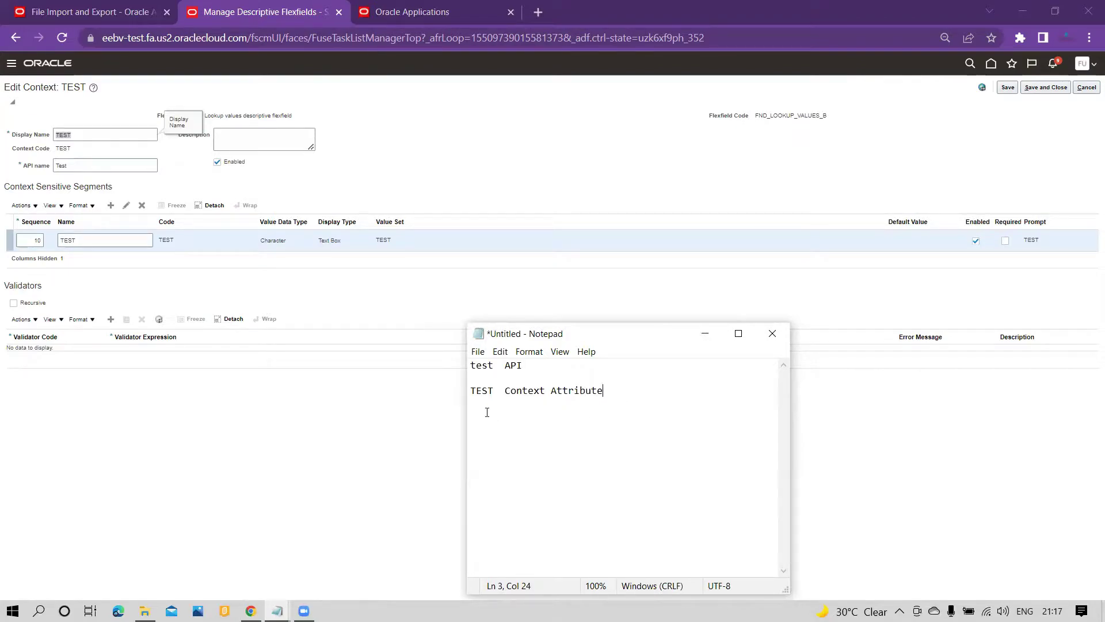
# Step: Save and close the TEST context and the contexts page, and finish the Manage Descriptive Flexfields task
pyautogui.click(424, 288)
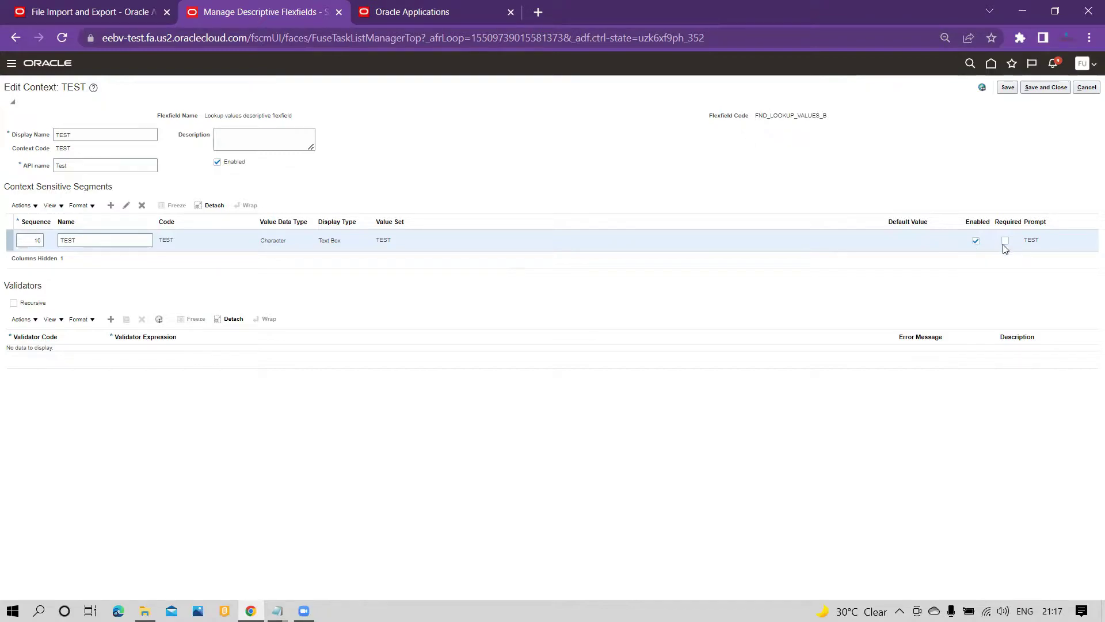
pyautogui.click(1047, 88)
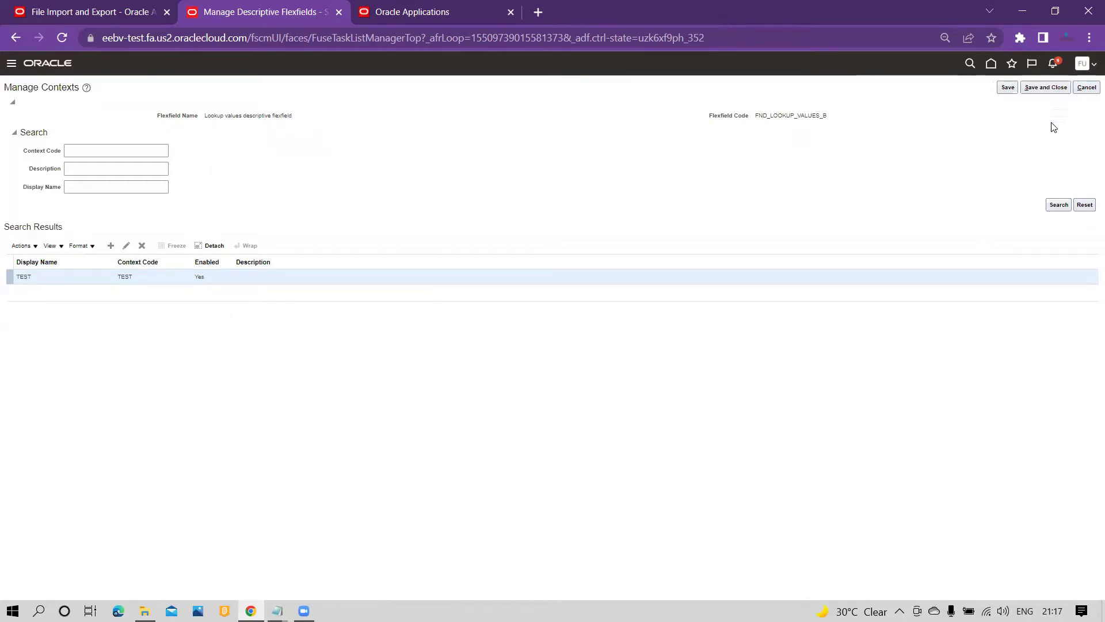
pyautogui.click(1053, 91)
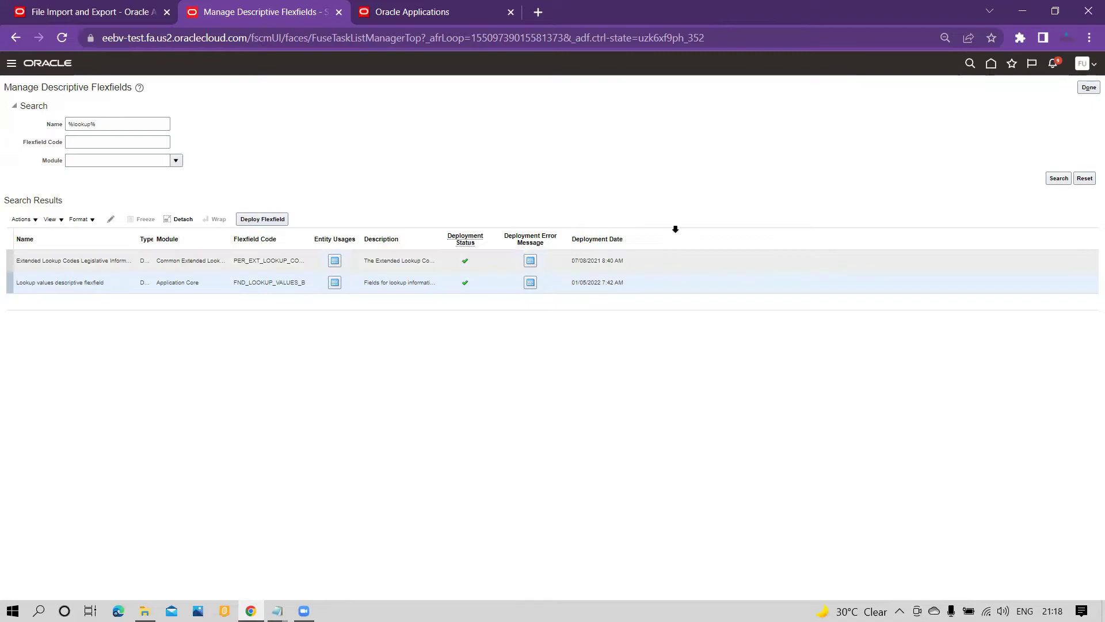
pyautogui.click(1088, 87)
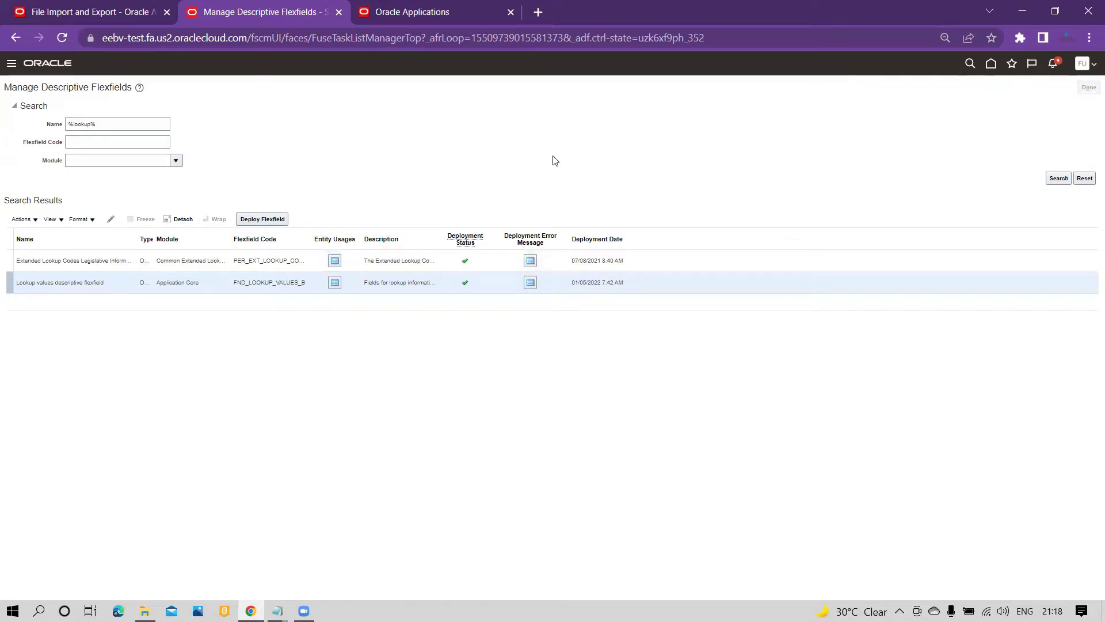
# Step: Search the setup tasks for "Manage%Standard%lookup%" and open the Manage Standard Lookups task
pyautogui.click(302, 122)
pyautogui.press('BackSpace')
pyautogui.press('BackSpace')
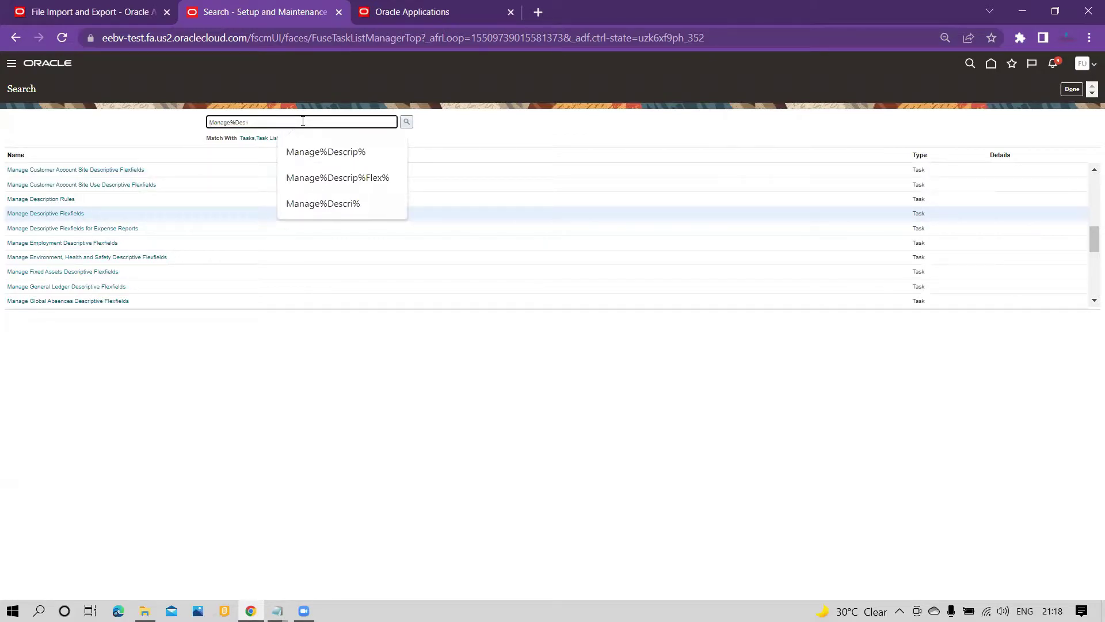
pyautogui.press('BackSpace')
pyautogui.press('BackSpace')
pyautogui.press('BackSpace')
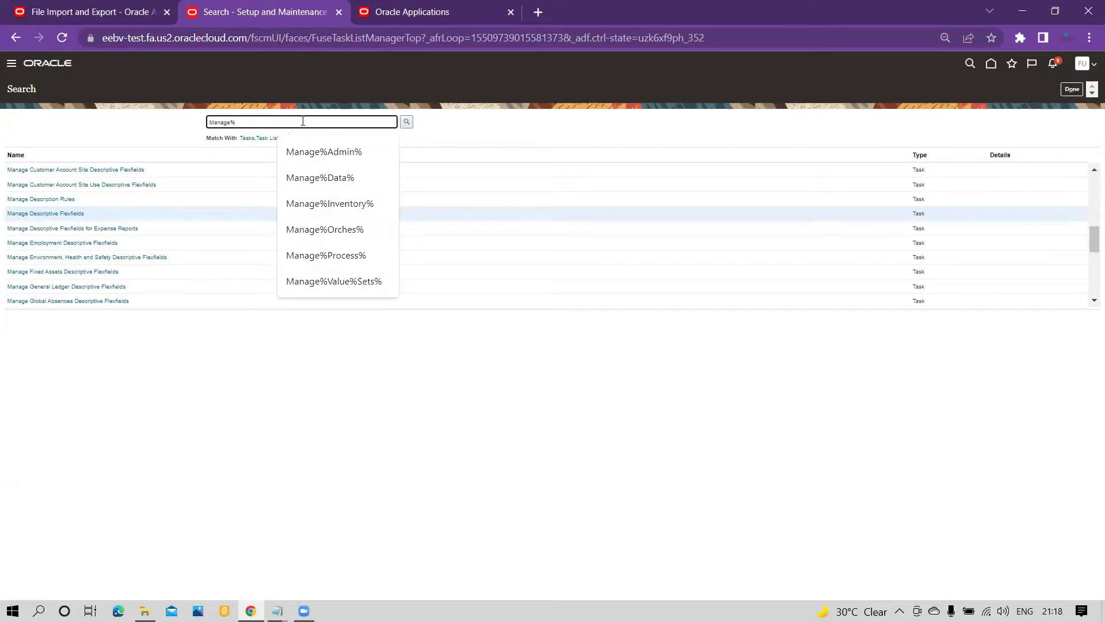
pyautogui.write('Standard')
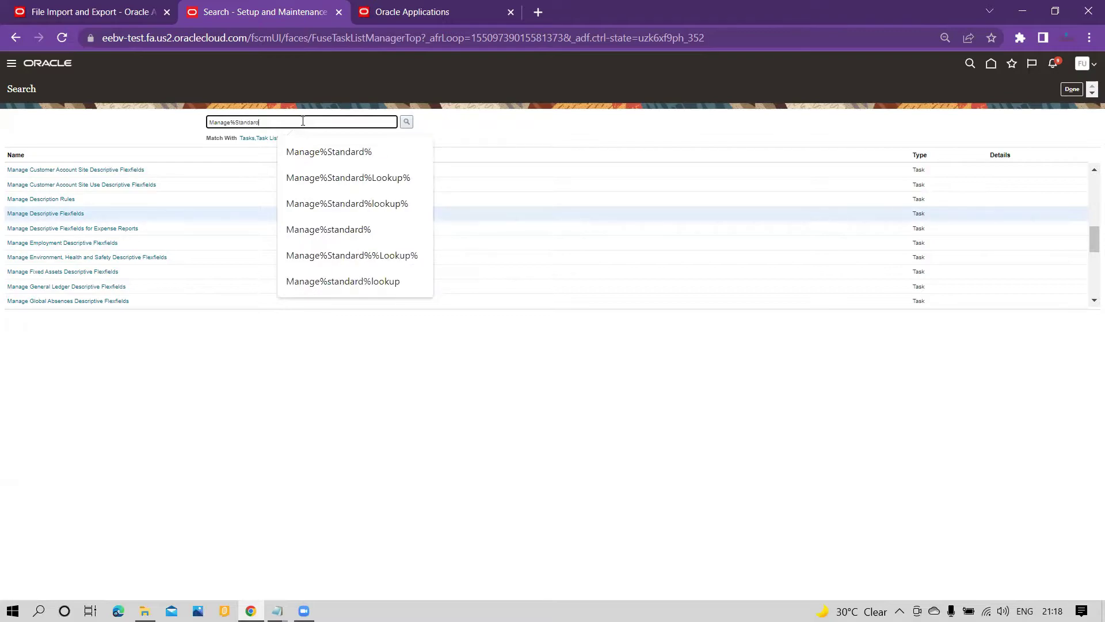
pyautogui.write('%lookup%')
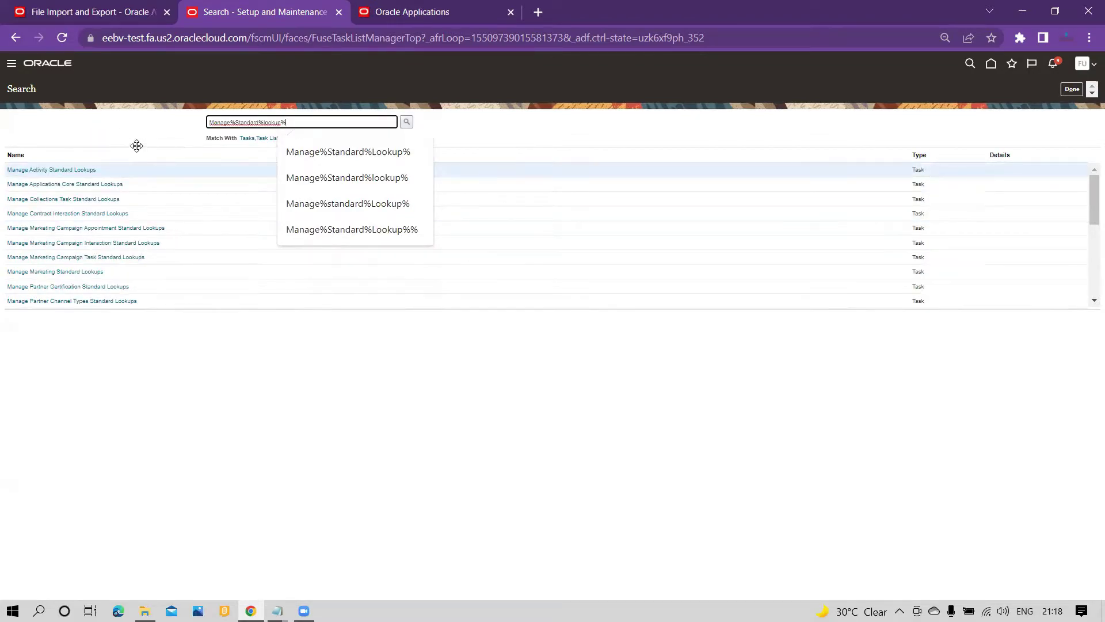
pyautogui.scroll(-5, 101, 224)
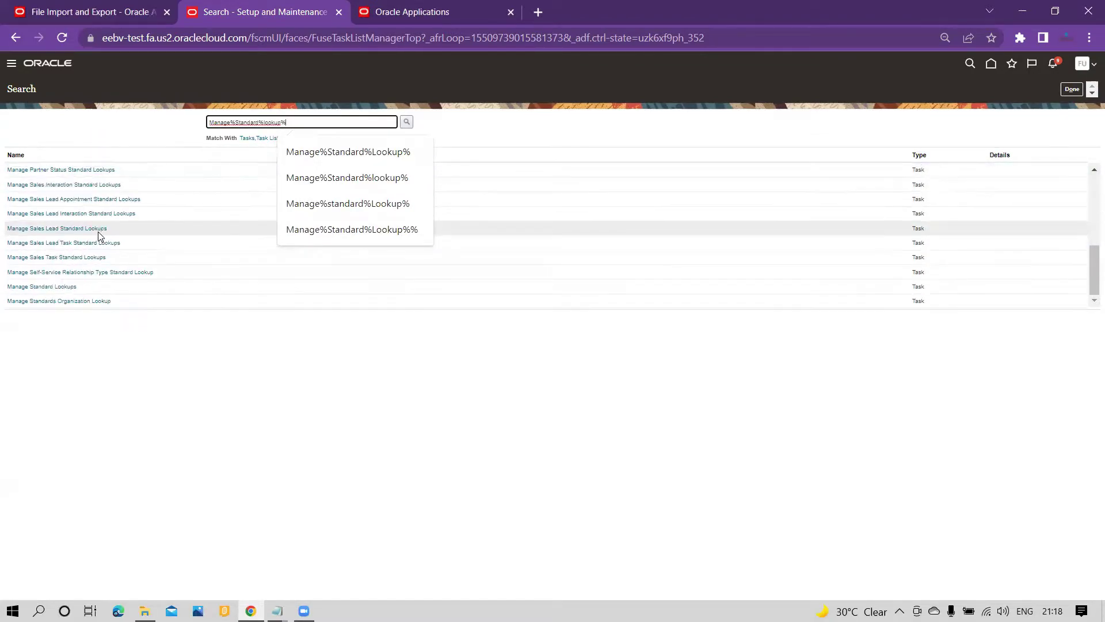
pyautogui.click(41, 287)
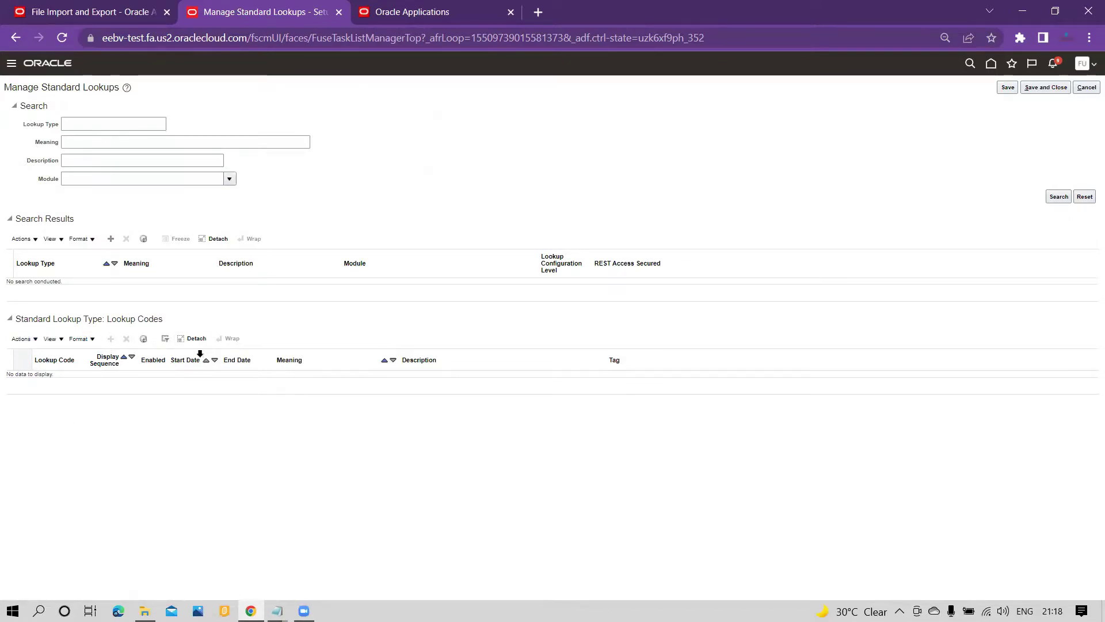
# Step: Add a new standard lookup type with TEST as its lookup type, meaning and description
pyautogui.click(110, 239)
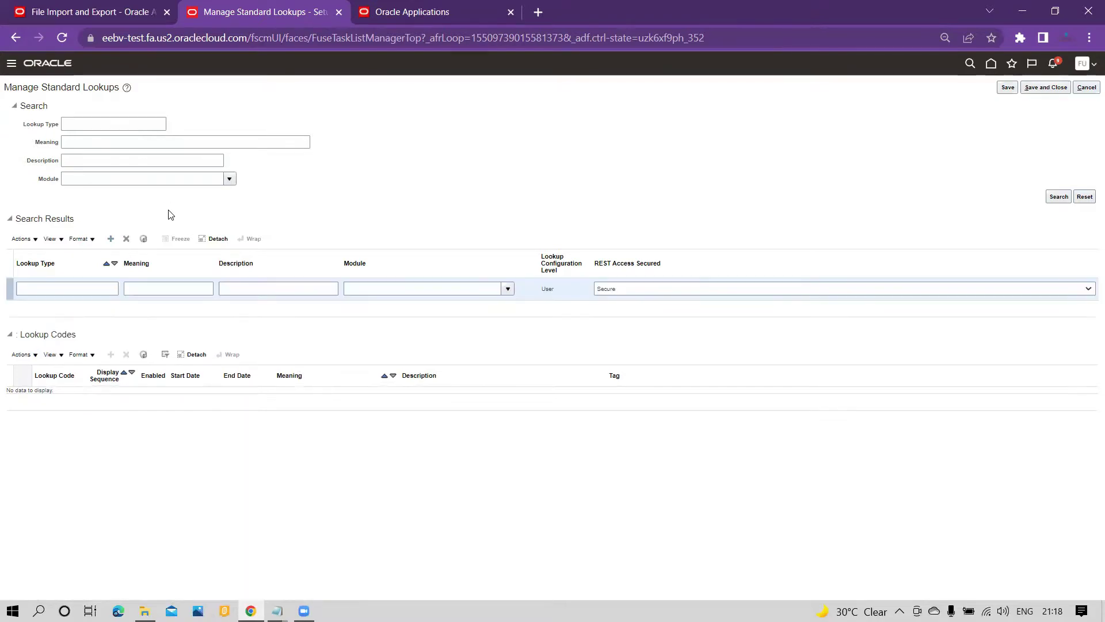
pyautogui.click(104, 289)
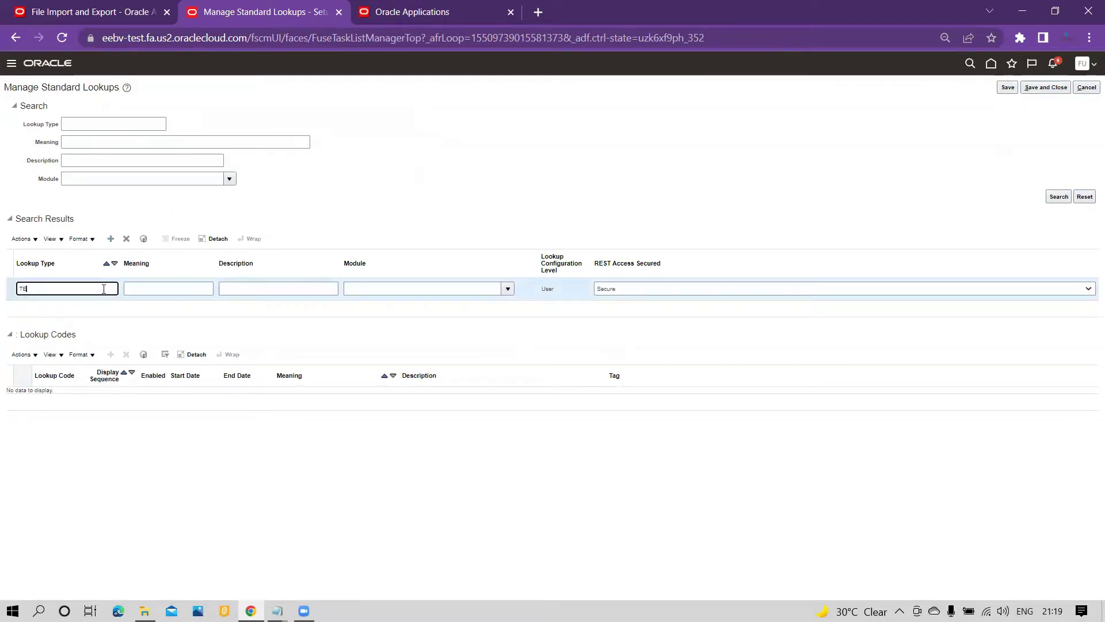
pyautogui.write('TEST')
pyautogui.press('Tab')
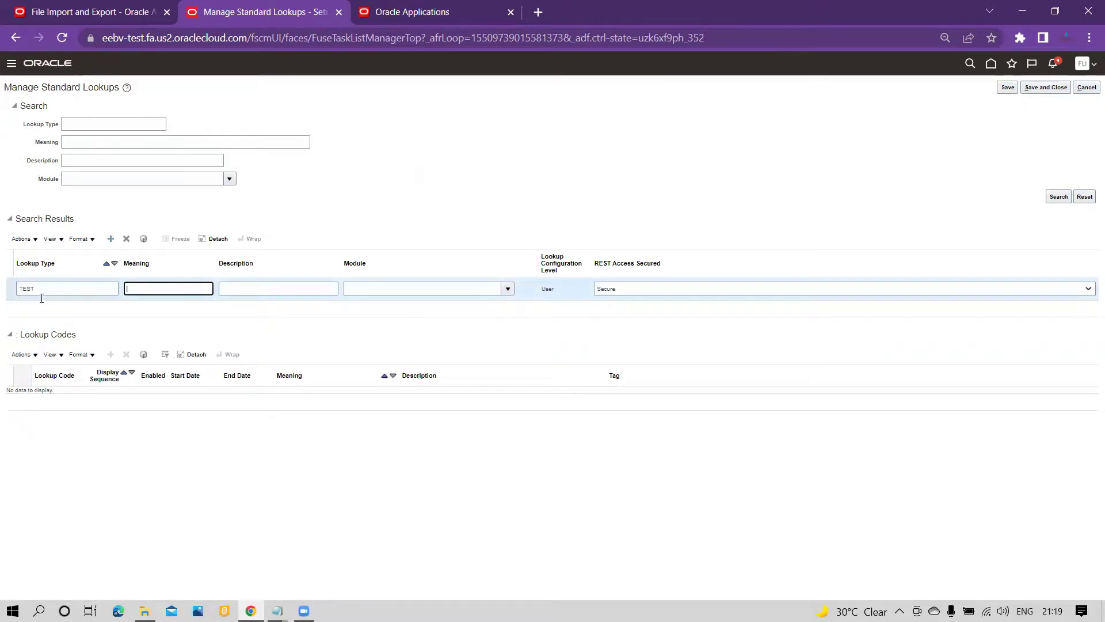
pyautogui.write('TE')
pyautogui.press('Tab')
pyautogui.write('TEST')
pyautogui.press('Tab')
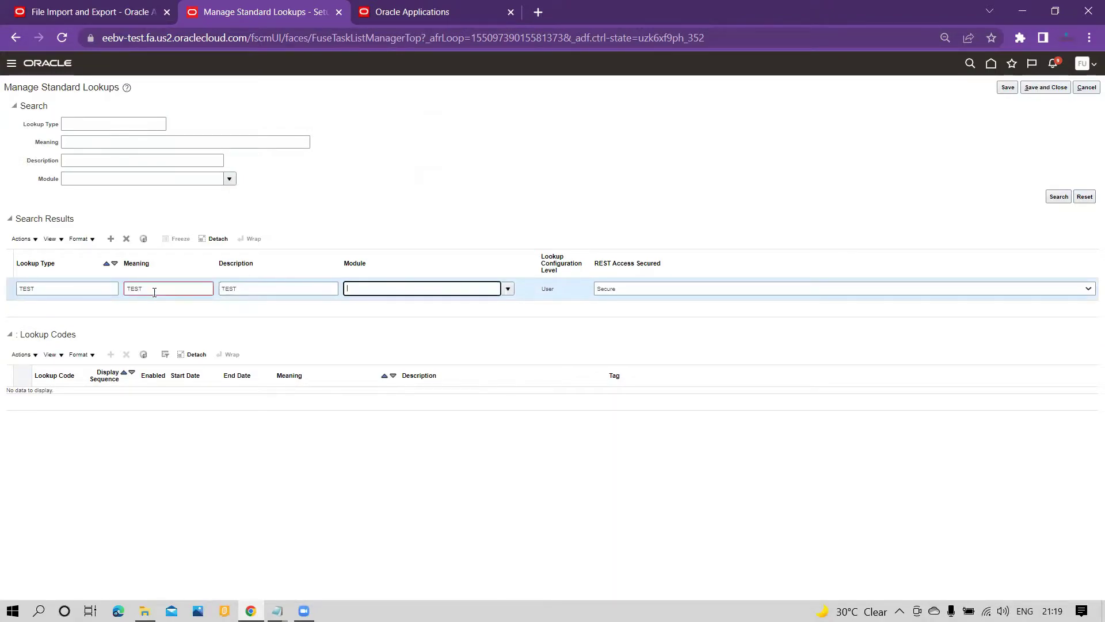
# Step: Try TEST1 and TEST2 as the meaning of the new lookup type
pyautogui.click(154, 291)
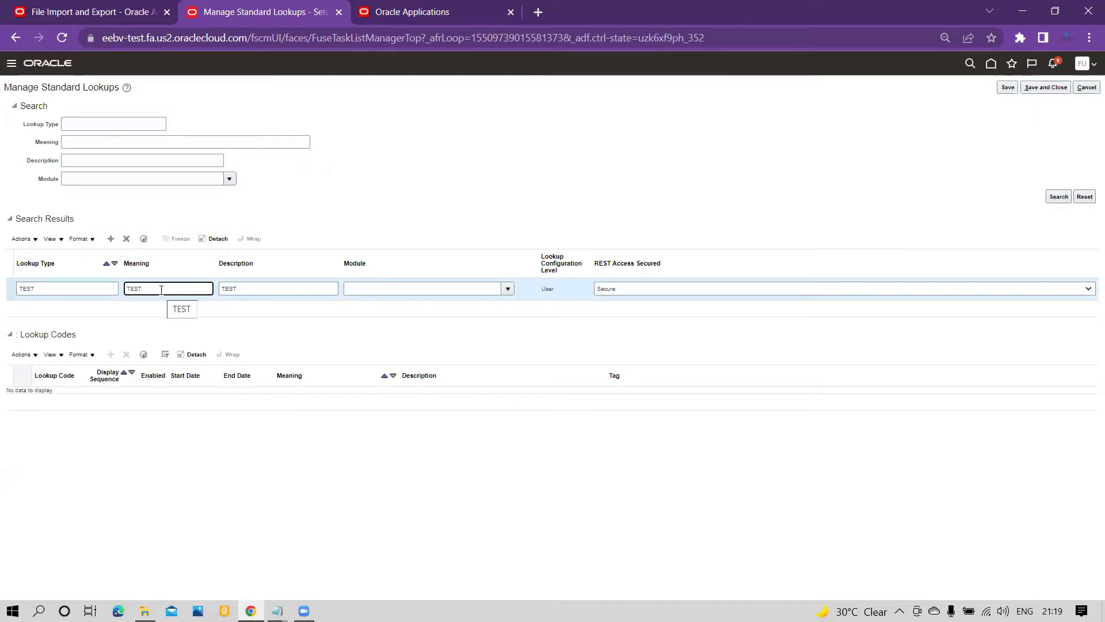
pyautogui.write('1')
pyautogui.click(323, 215)
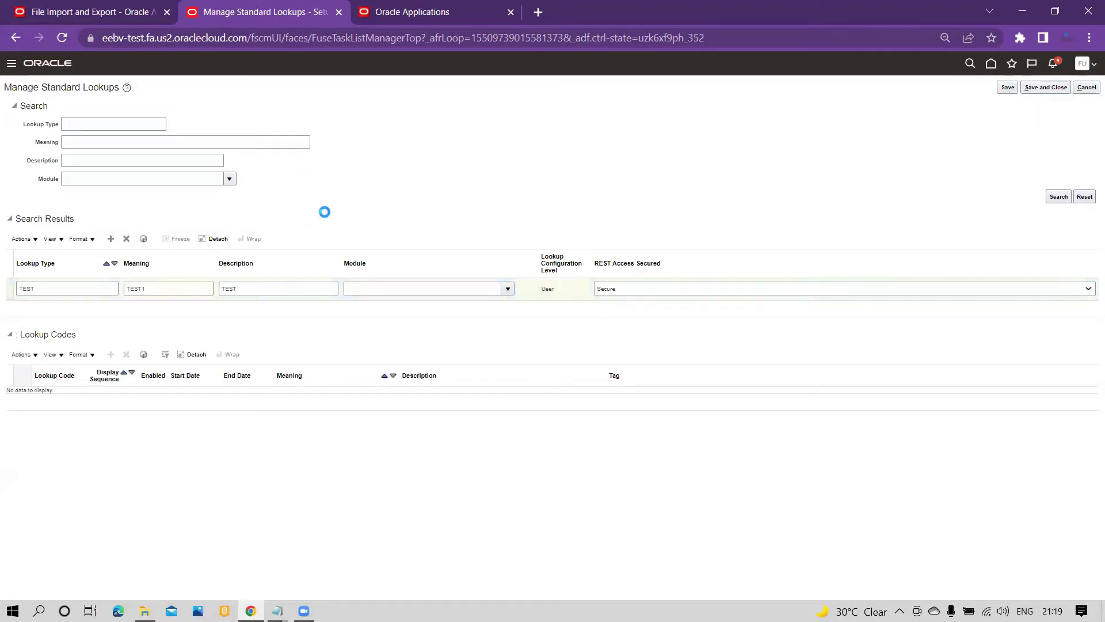
pyautogui.click(189, 290)
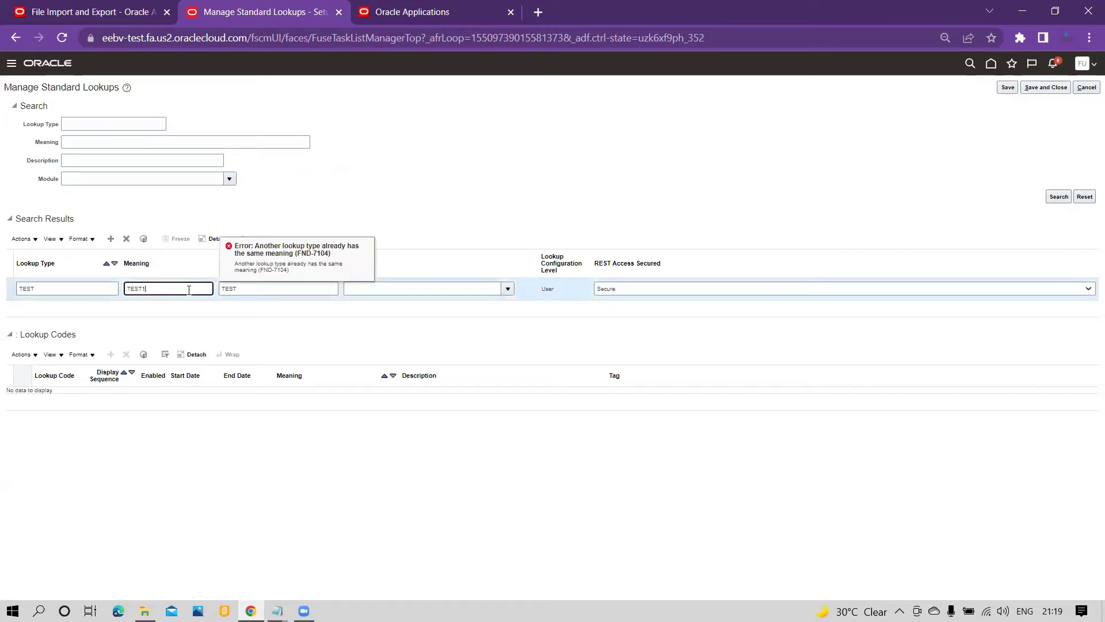
pyautogui.click(237, 216)
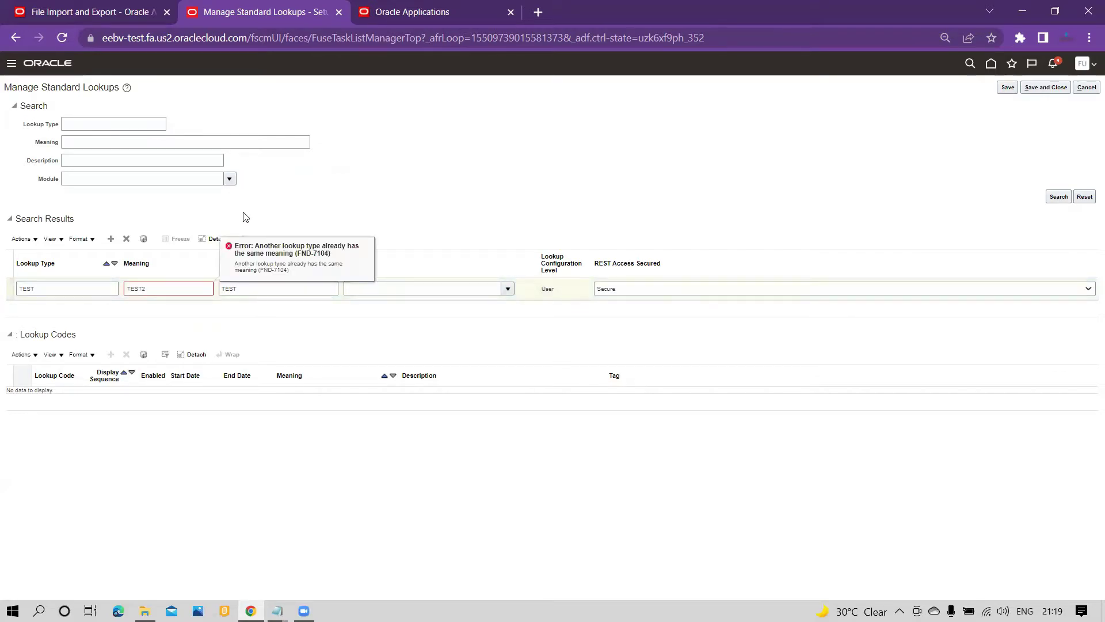
pyautogui.click(180, 289)
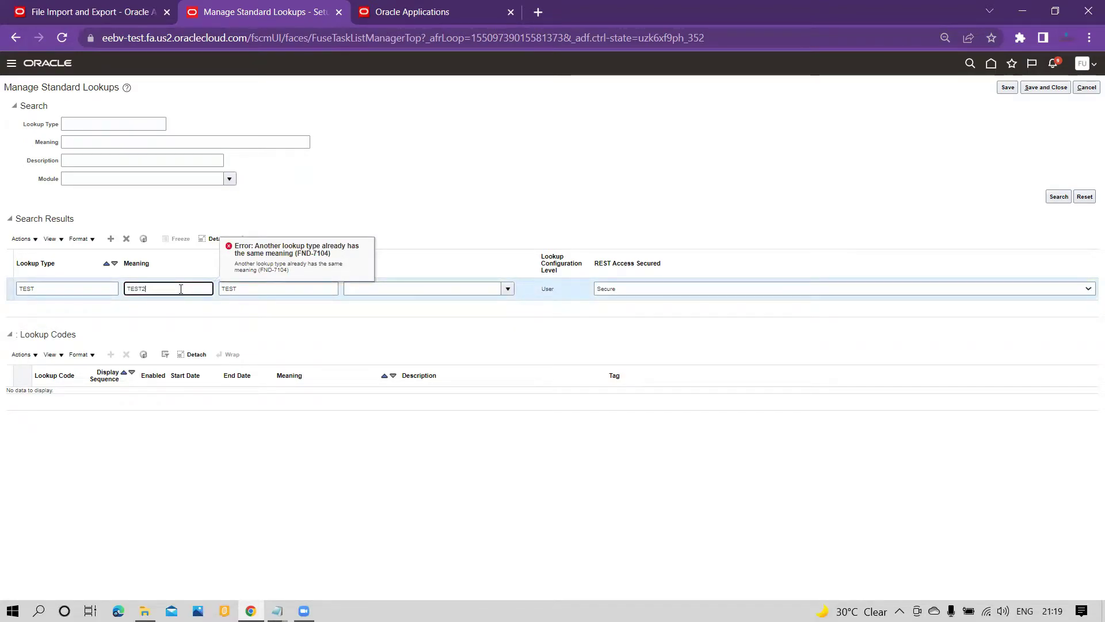
# Step: Rename the new lookup type to TEST2 and set its meaning to TEST3
pyautogui.click(109, 290)
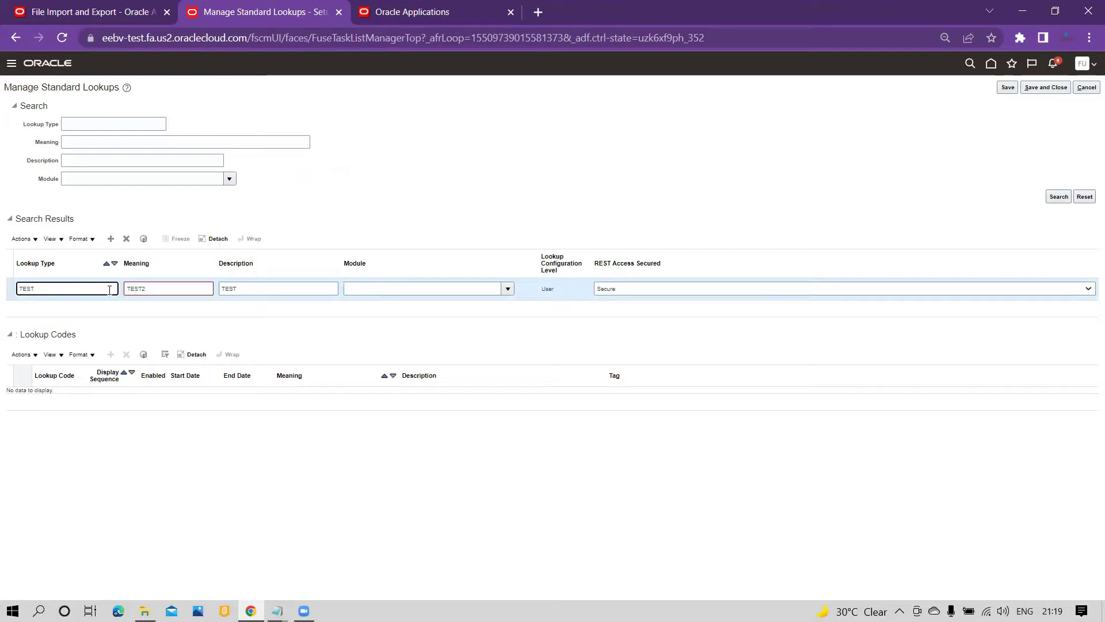
pyautogui.write('2')
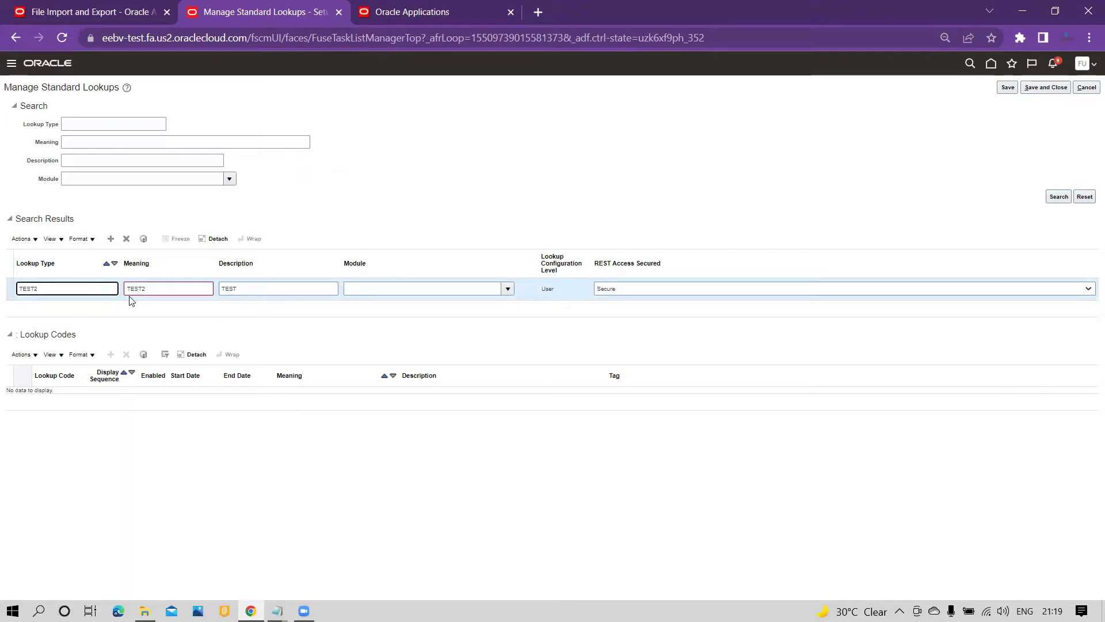
pyautogui.click(177, 289)
pyautogui.press('BackSpace')
pyautogui.write('3')
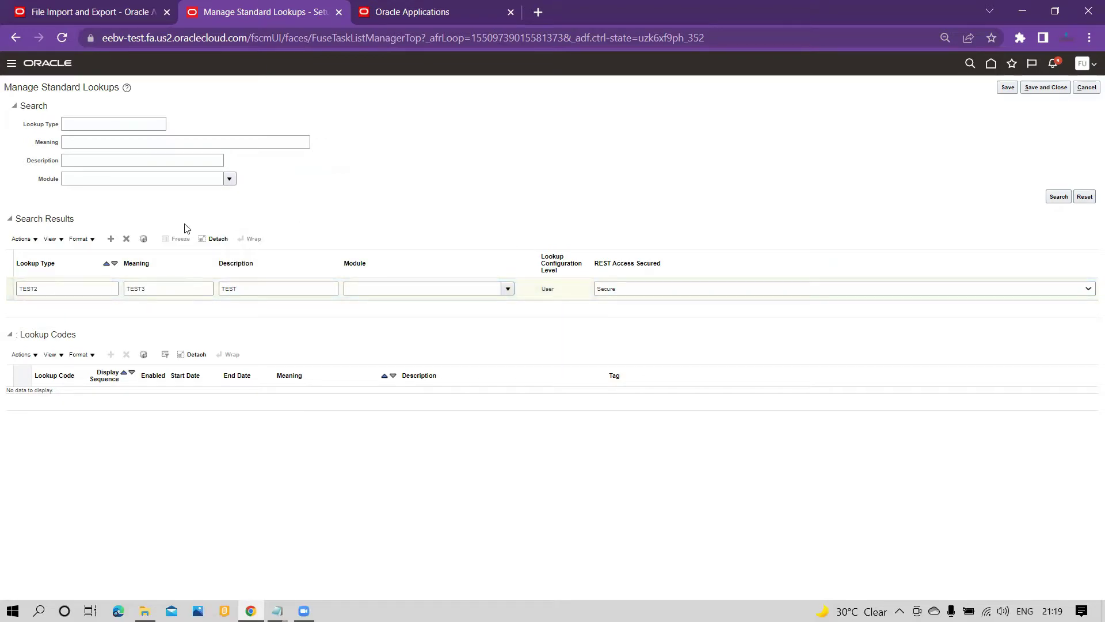
# Step: Assign the Inventory Management module to the TEST2 lookup type and save it
pyautogui.moveTo(55, 290); pyautogui.dragTo(16, 291)
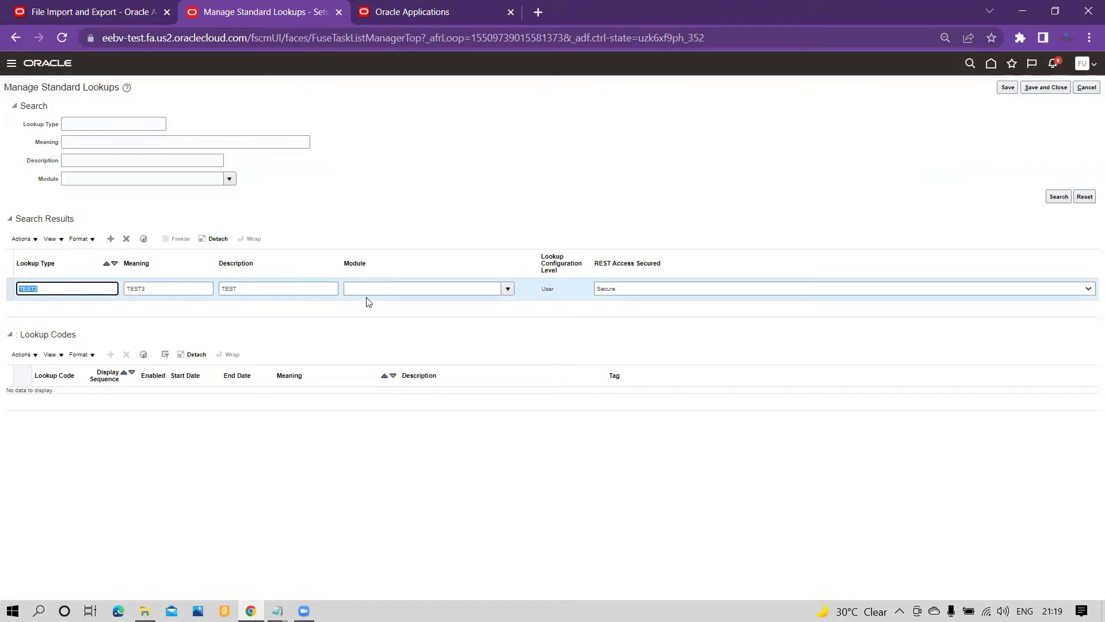
pyautogui.click(388, 291)
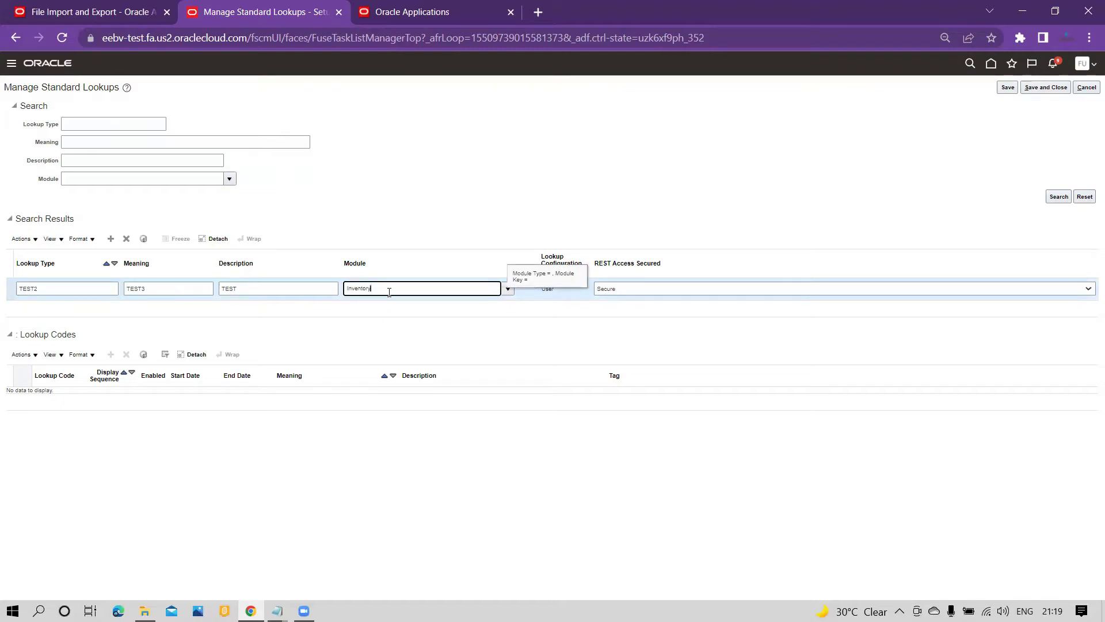
pyautogui.write('Inventory Management')
pyautogui.click(409, 221)
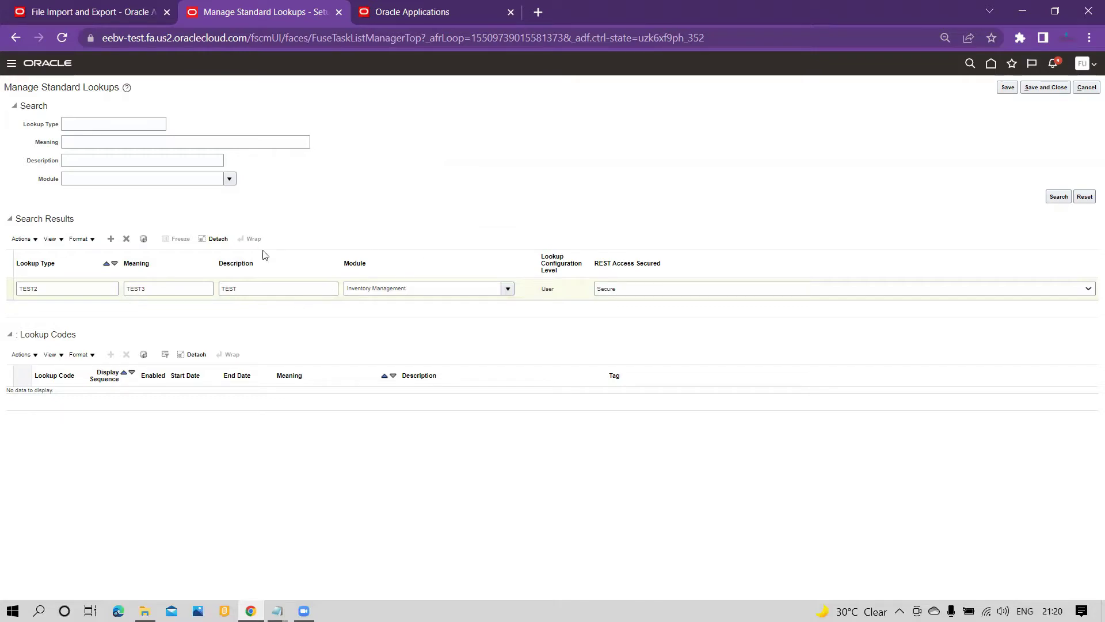
pyautogui.click(1007, 87)
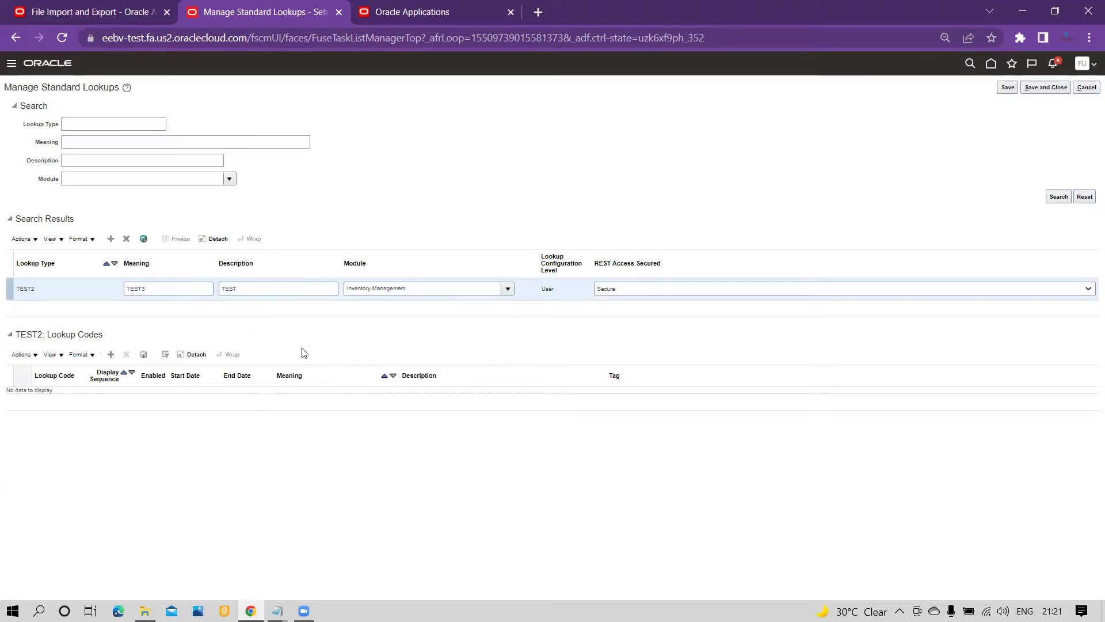
# Step: Add a lookup code to TEST2 with code 1, display sequence 1 and meaning 1
pyautogui.click(113, 360)
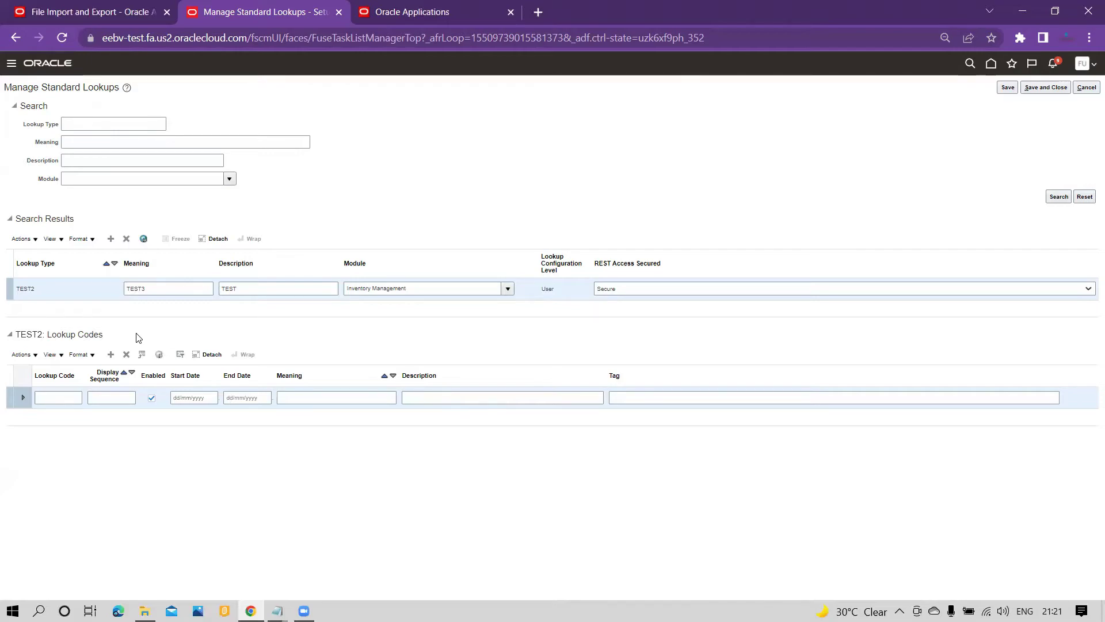
pyautogui.click(23, 397)
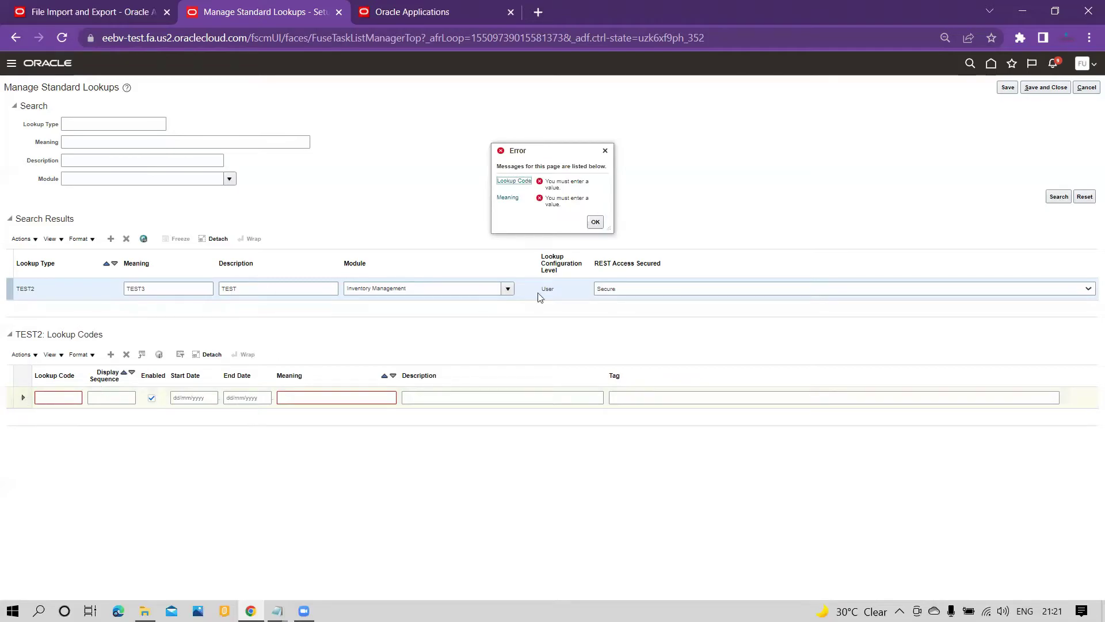
pyautogui.click(595, 221)
pyautogui.click(58, 391)
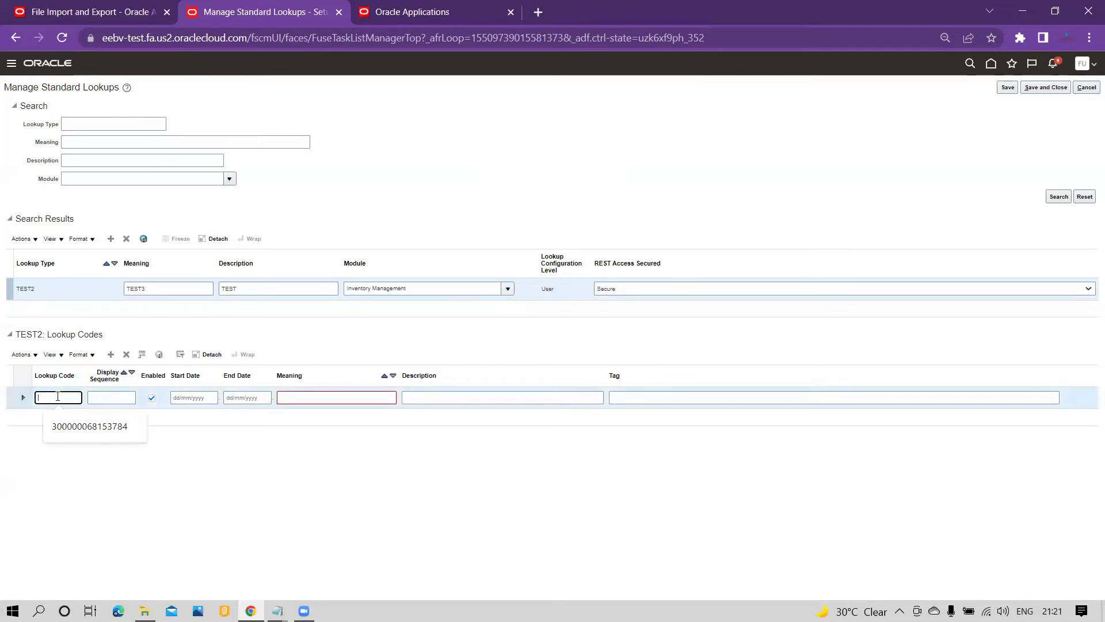
pyautogui.write('1')
pyautogui.click(122, 480)
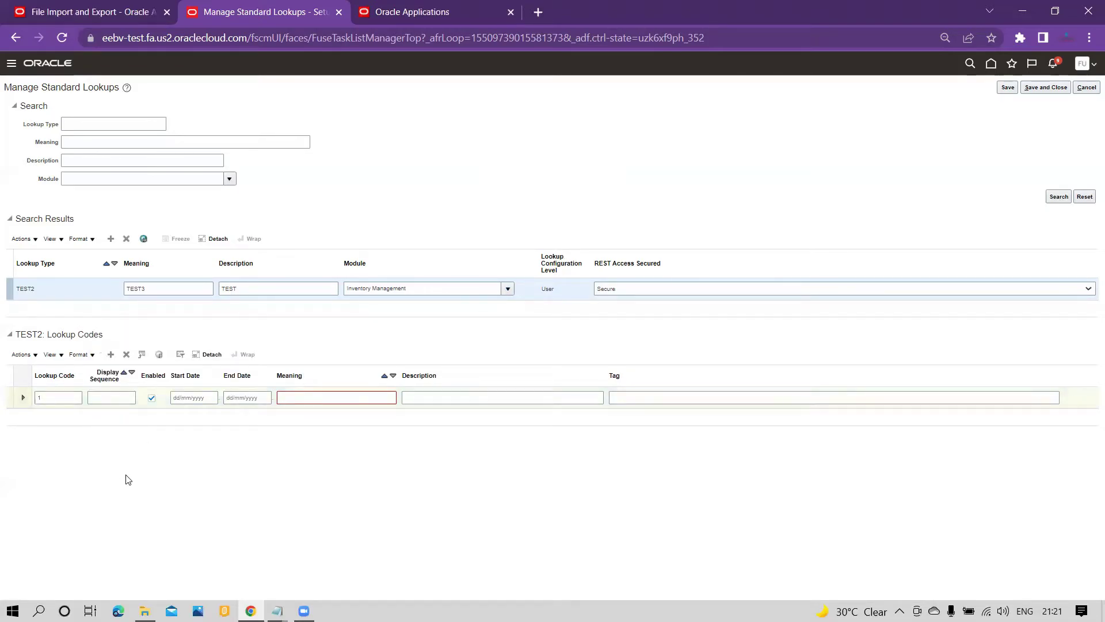
pyautogui.click(123, 401)
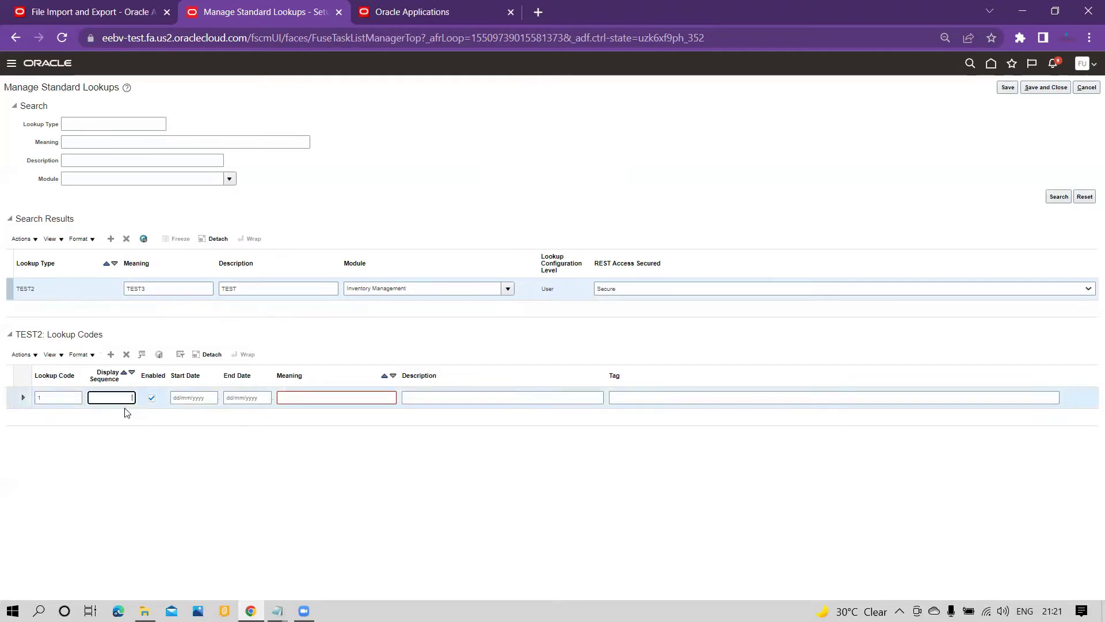
pyautogui.write('1')
pyautogui.click(328, 424)
pyautogui.click(328, 397)
pyautogui.write('1')
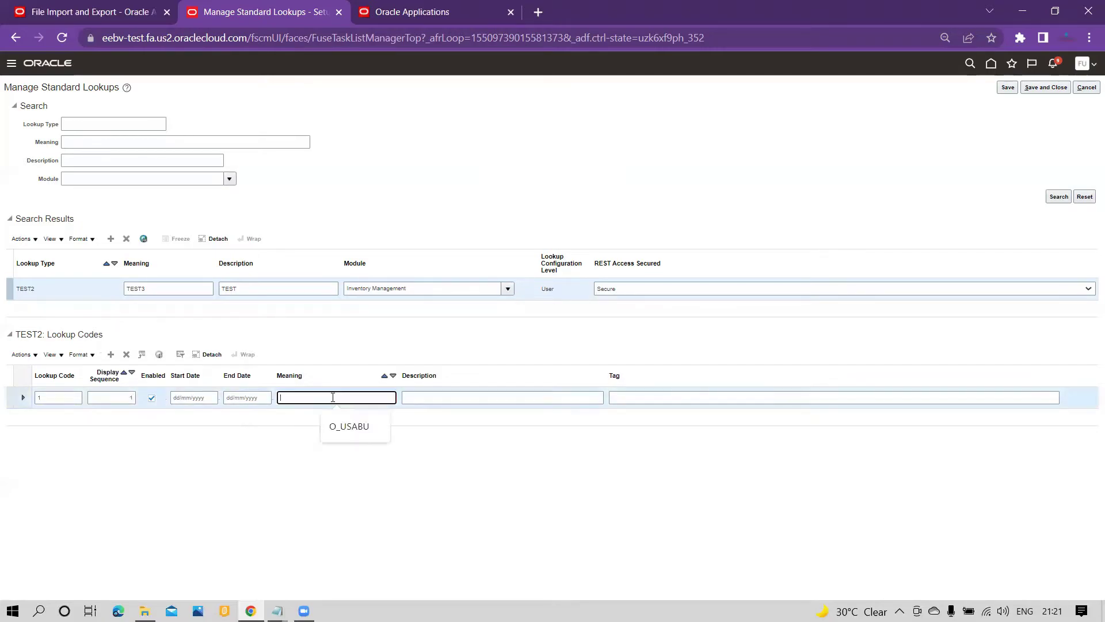
pyautogui.click(311, 460)
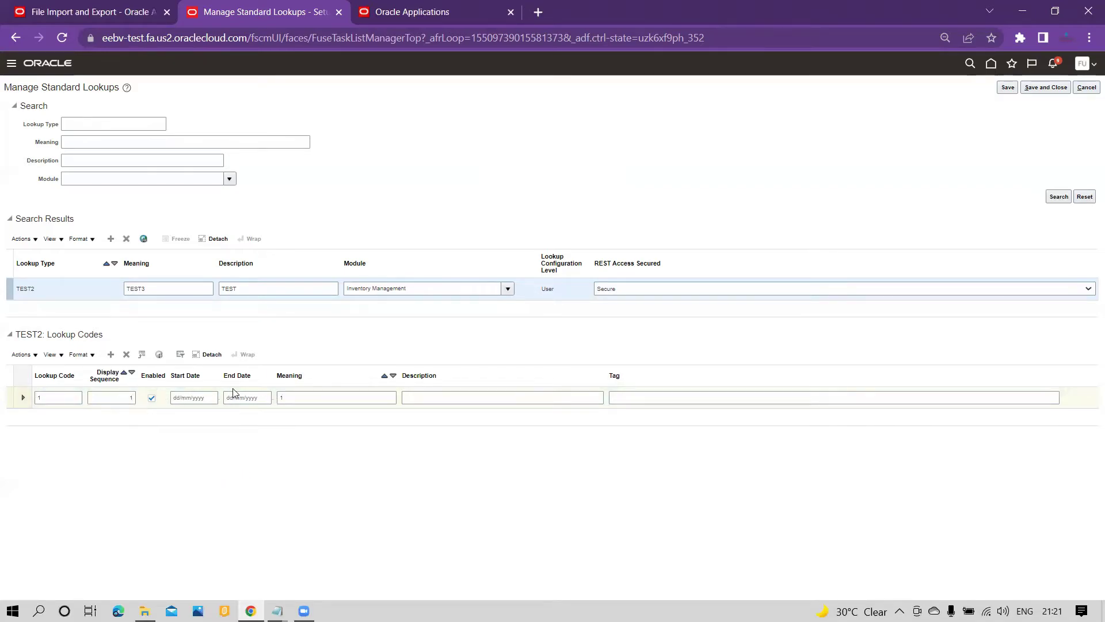
# Step: Expand the details of lookup code 1 and set its context segment to TEST
pyautogui.click(21, 398)
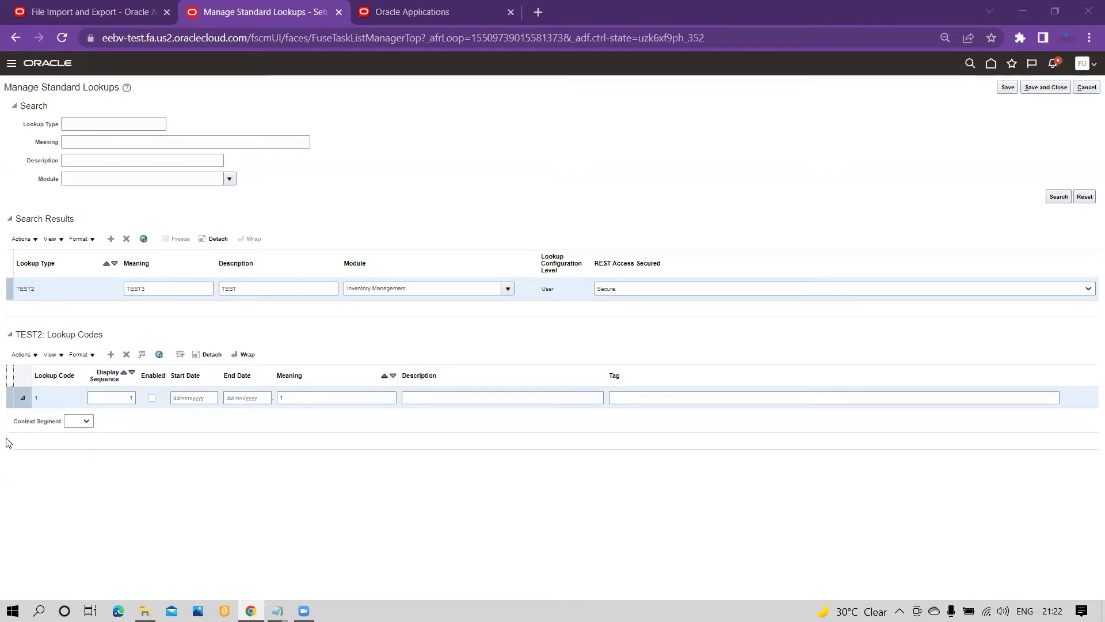
pyautogui.click(86, 423)
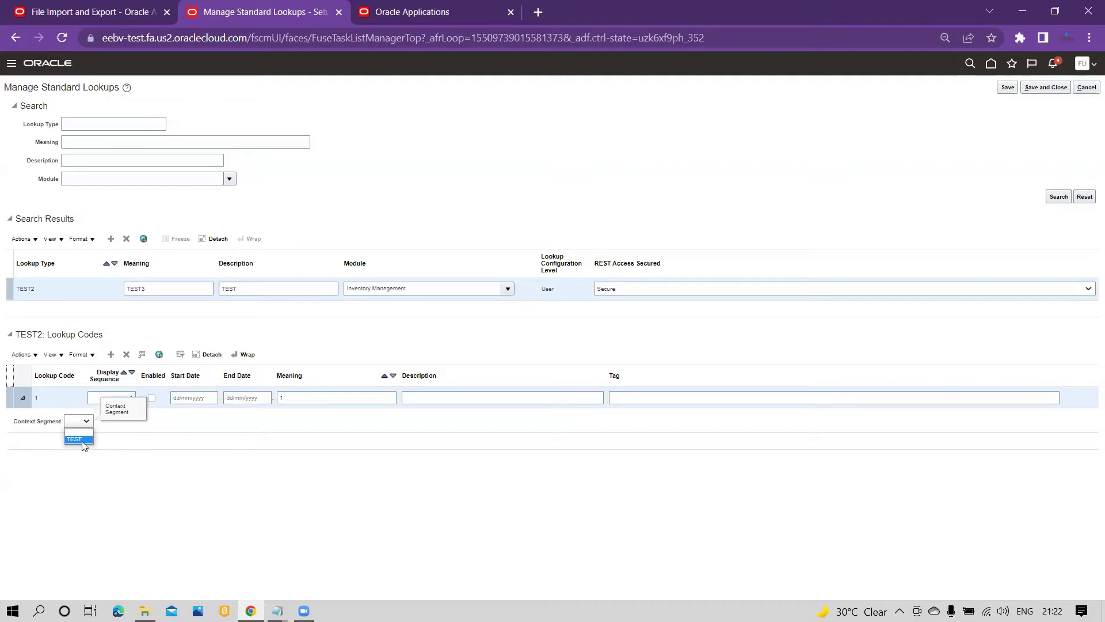
pyautogui.click(84, 440)
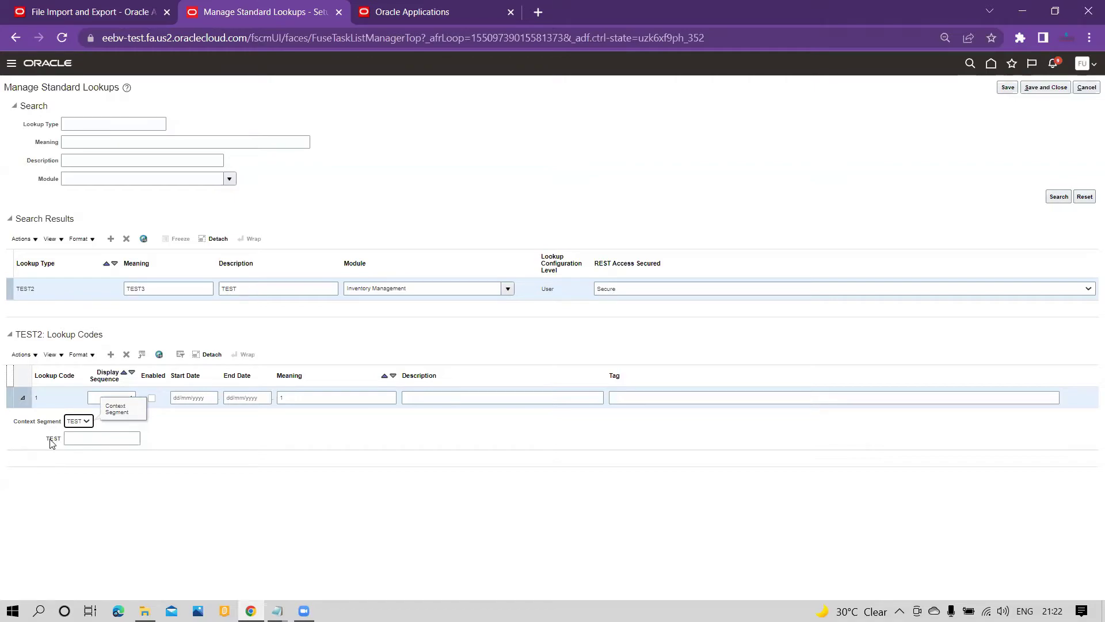
pyautogui.click(76, 439)
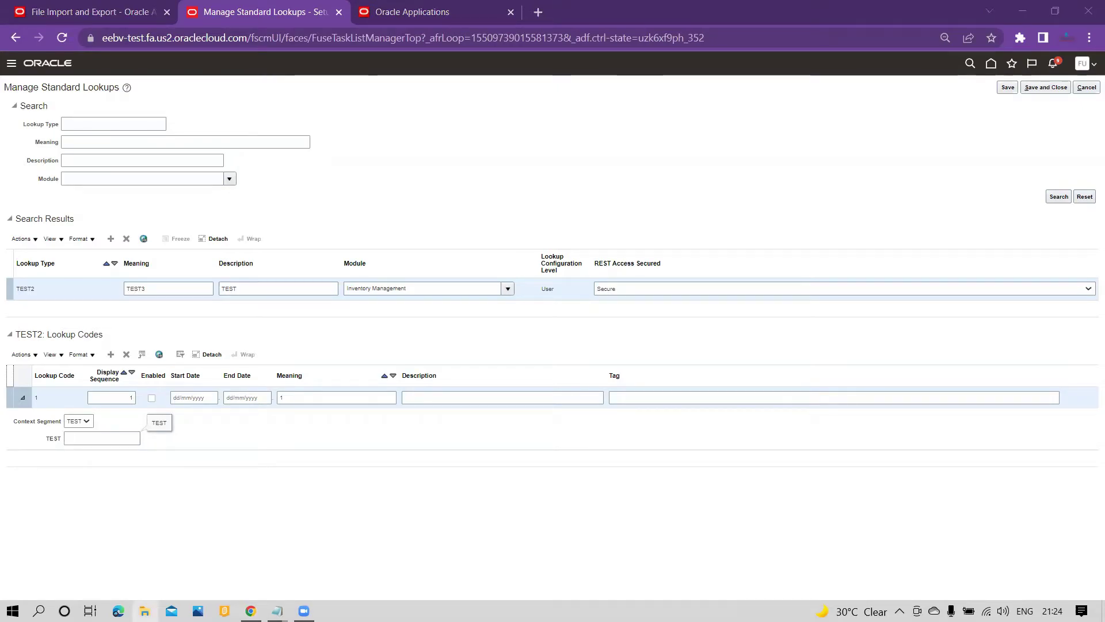
# Step: Open the "lookup (1)" CSV file from the Fusion folder on the Desktop in Notepad++
pyautogui.press('super+e')
pyautogui.click(289, 173)
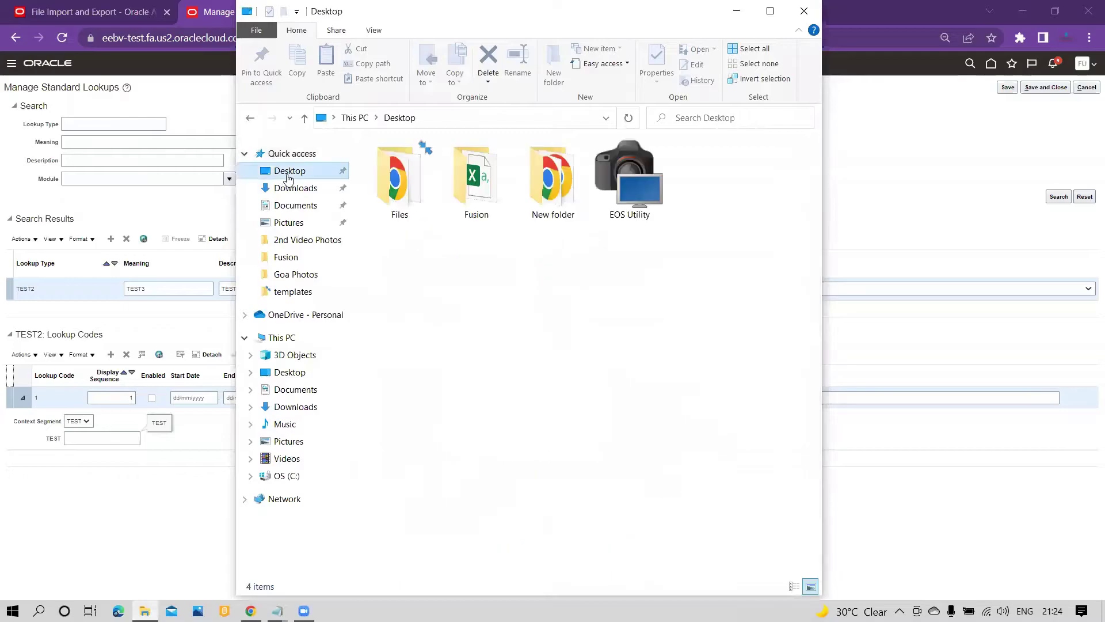
pyautogui.doubleClick(466, 175)
pyautogui.rightClick(407, 183)
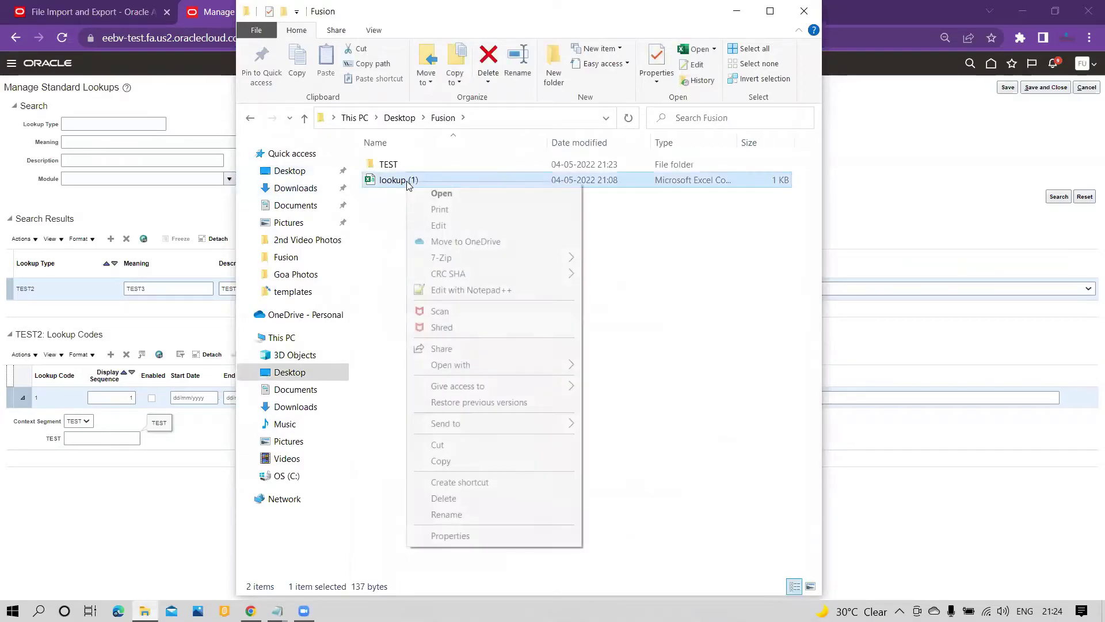
pyautogui.click(456, 292)
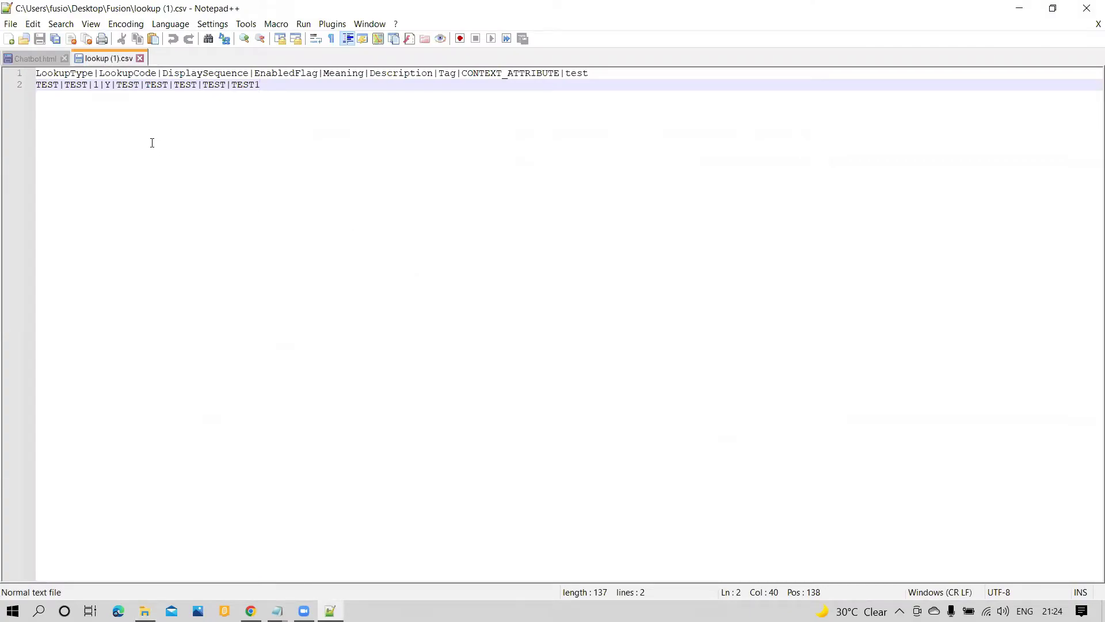
# Step: Review the column names in the CSV file's header row, from LookupType through Tag
pyautogui.moveTo(36, 73); pyautogui.dragTo(318, 73)
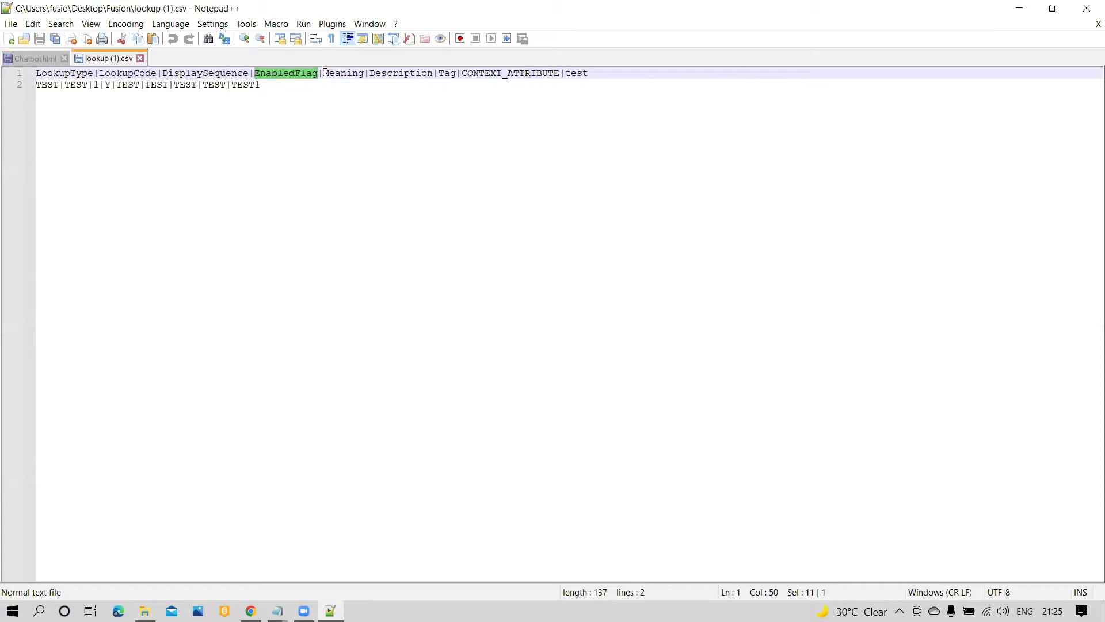
pyautogui.moveTo(319, 73); pyautogui.dragTo(449, 74)
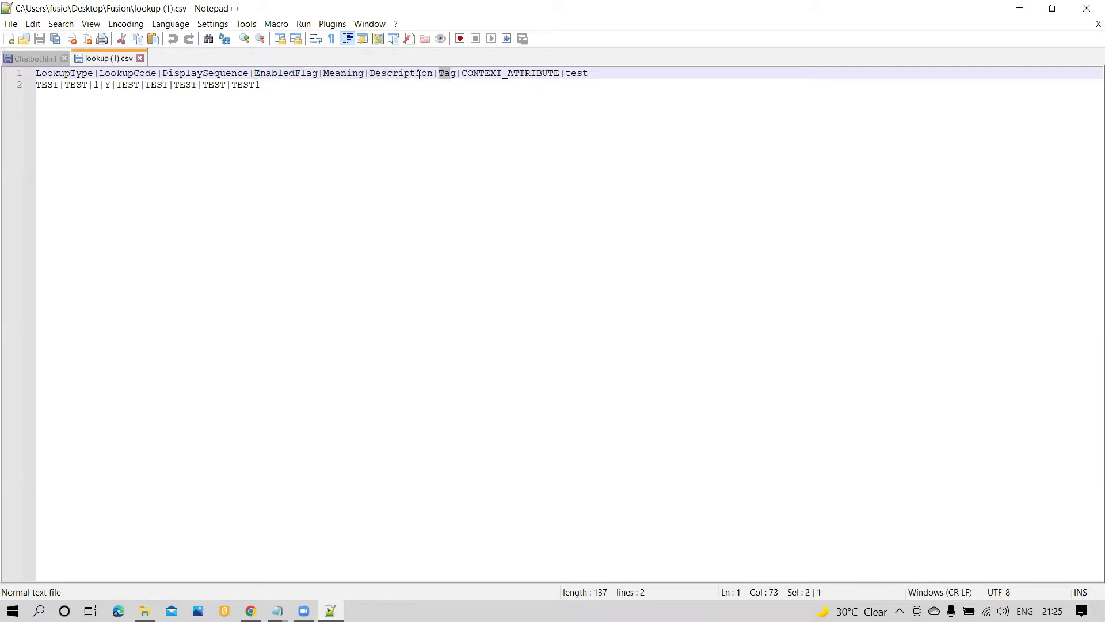
pyautogui.click(354, 73)
pyautogui.click(384, 74)
# Step: Remove the Tag column name from the header row and re-enter it between Description and CONTEXT_ATTRIBUTE
pyautogui.click(450, 74)
pyautogui.press('BackSpace')
pyautogui.press('BackSpace')
pyautogui.press('BackSpace')
pyautogui.press('BackSpace')
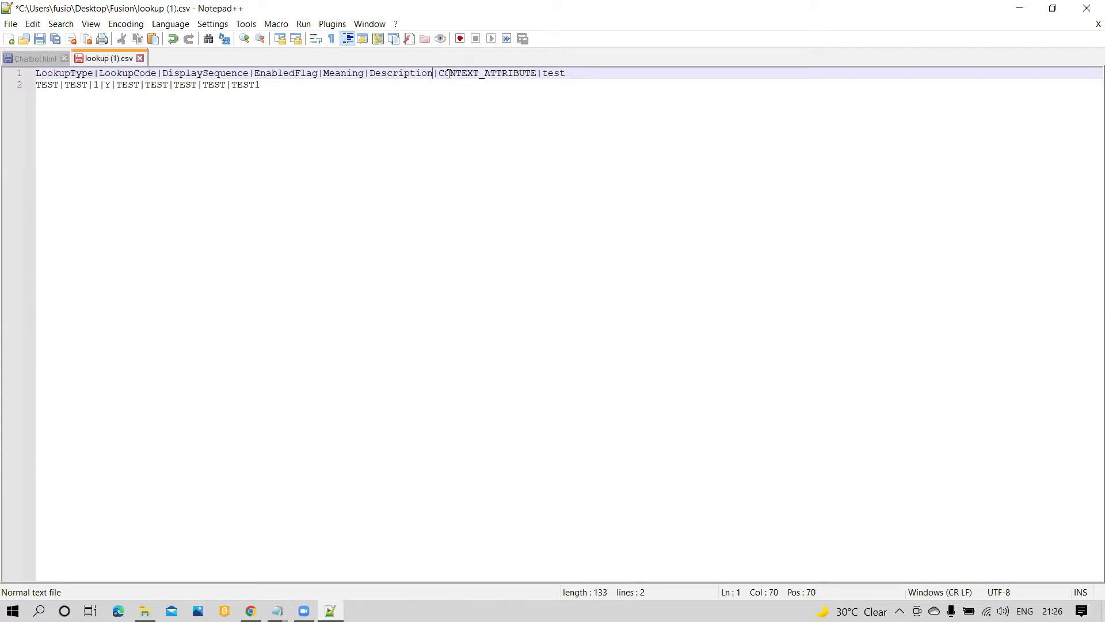
pyautogui.write('|')
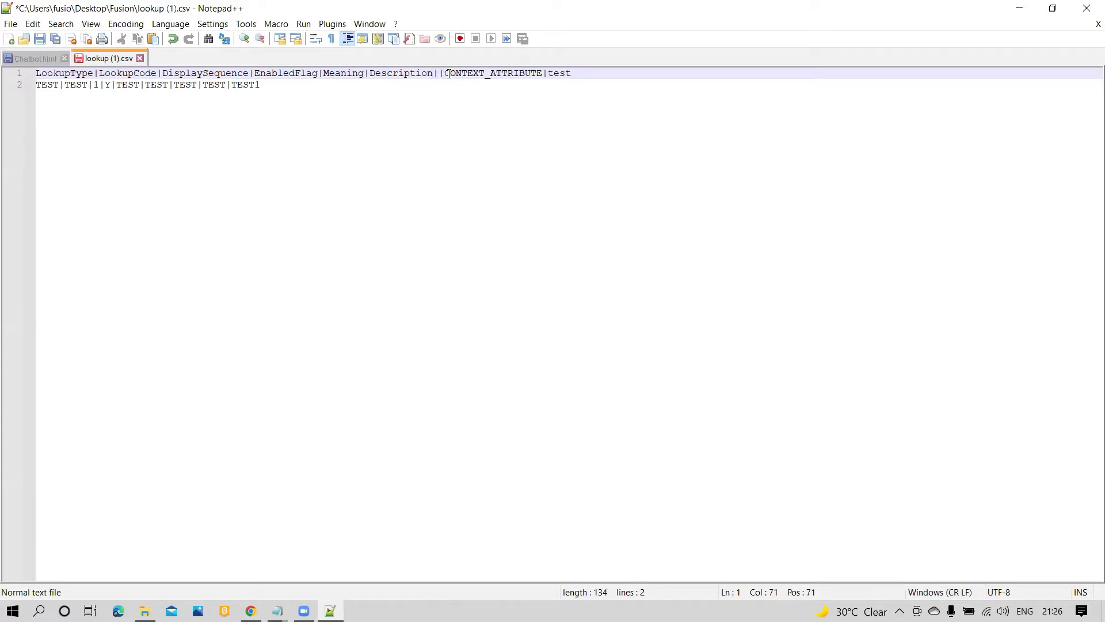
pyautogui.write('Tag')
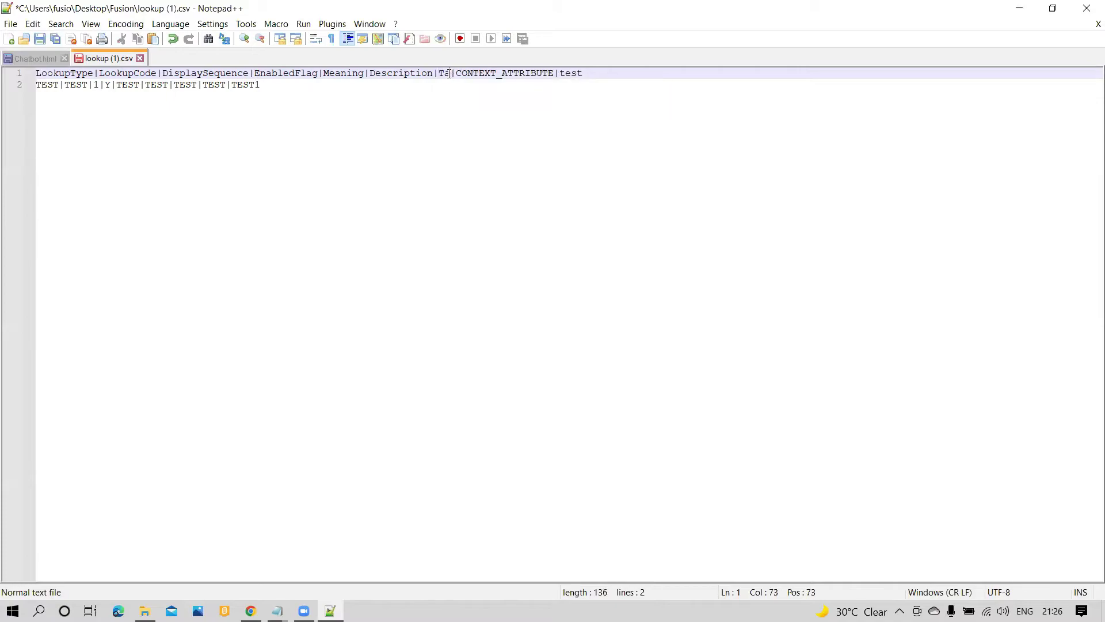
# Step: Review the CONTEXT_ATTRIBUTE and test columns that follow Tag in the CSV header row
pyautogui.click(425, 92)
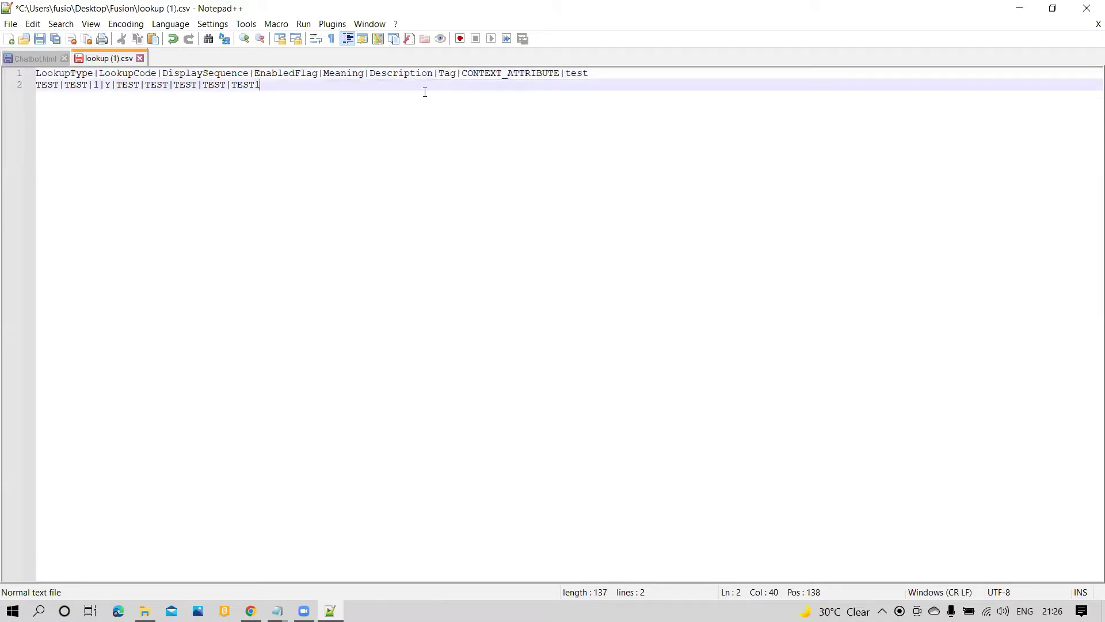
pyautogui.click(458, 77)
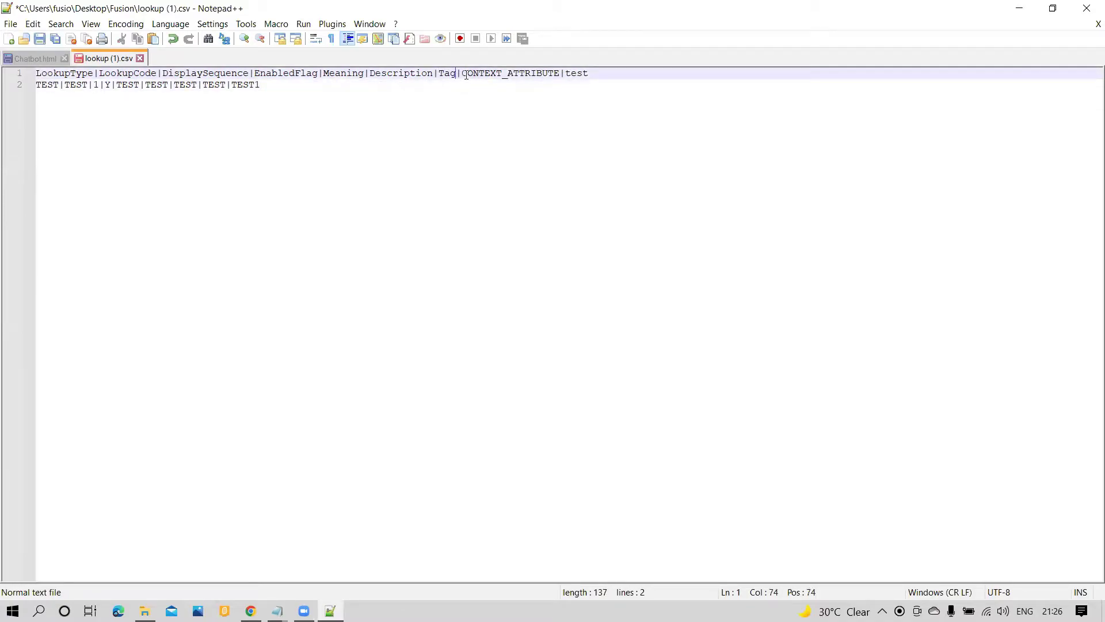
pyautogui.moveTo(465, 73); pyautogui.dragTo(560, 73)
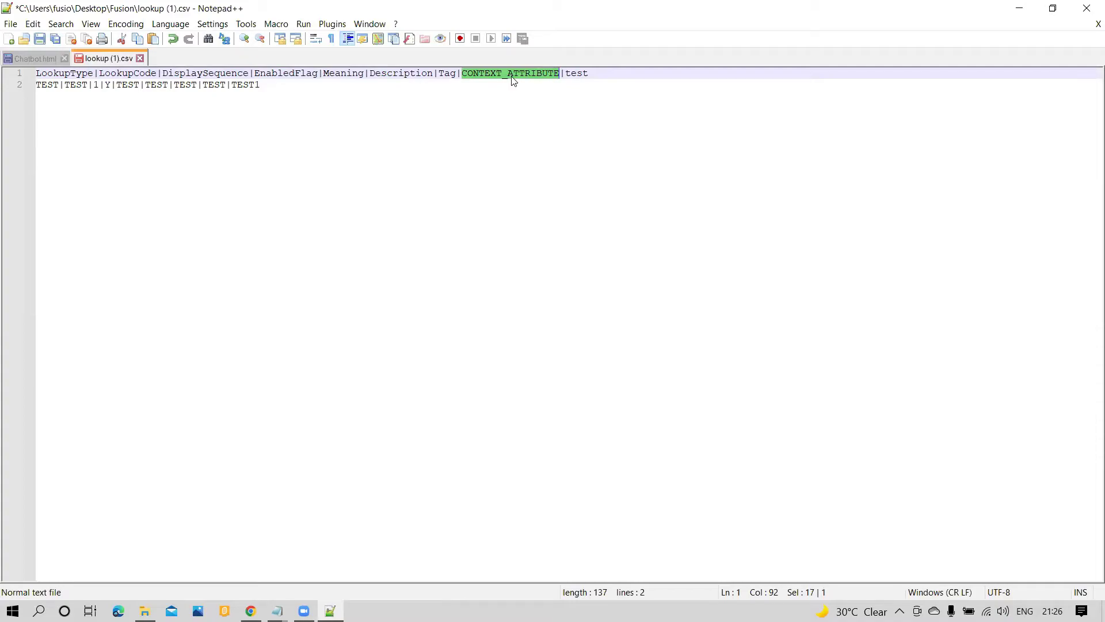
pyautogui.click(574, 84)
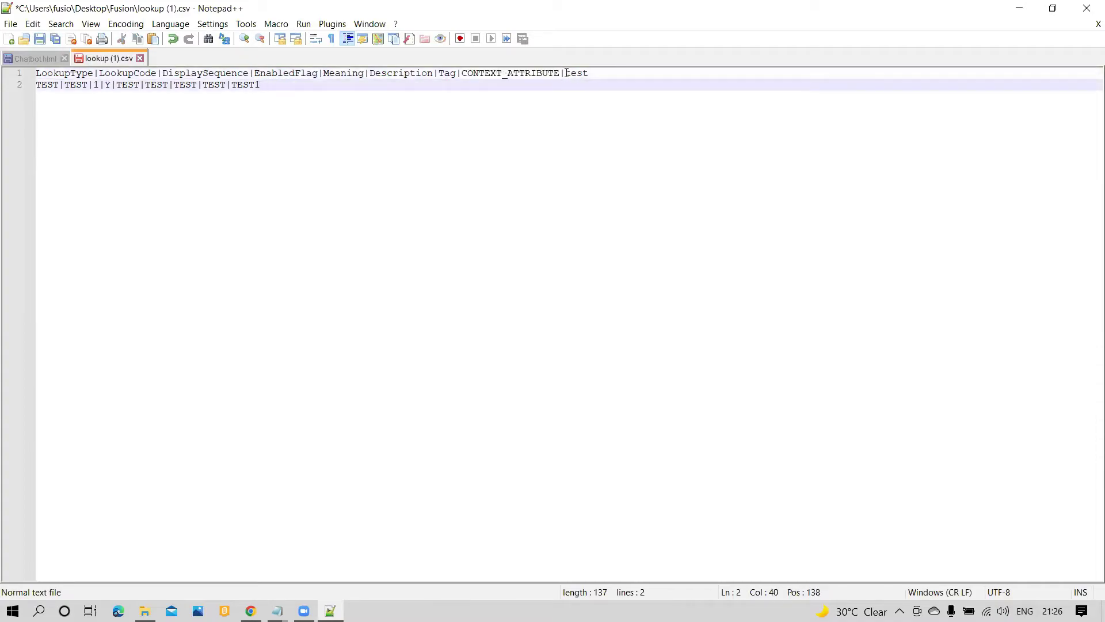
pyautogui.click(566, 73)
pyautogui.moveTo(565, 73); pyautogui.dragTo(589, 73)
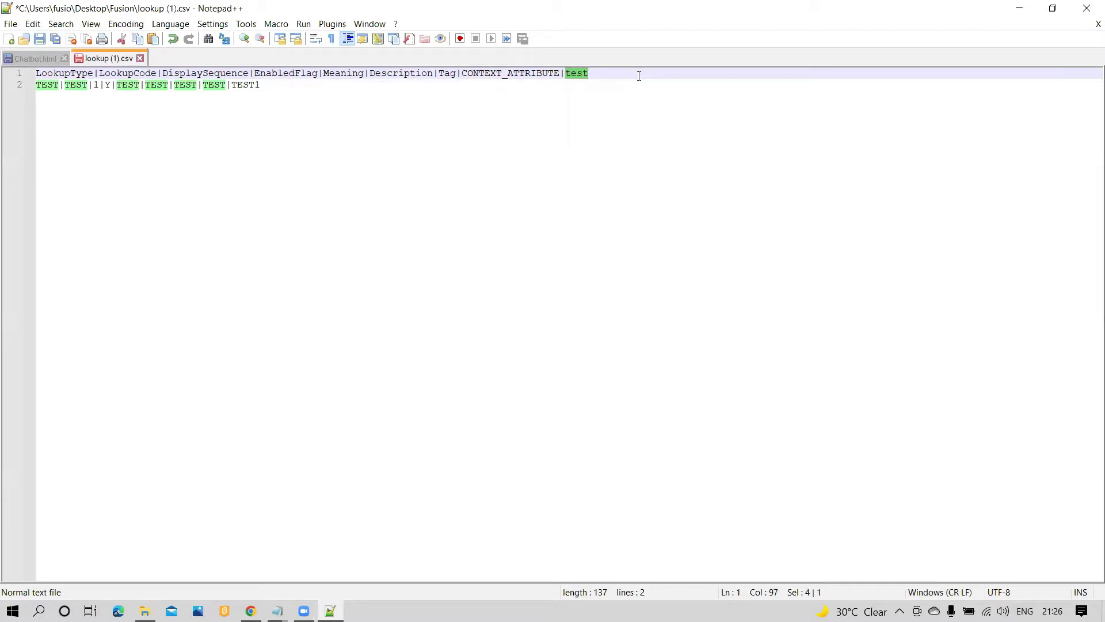
pyautogui.click(570, 85)
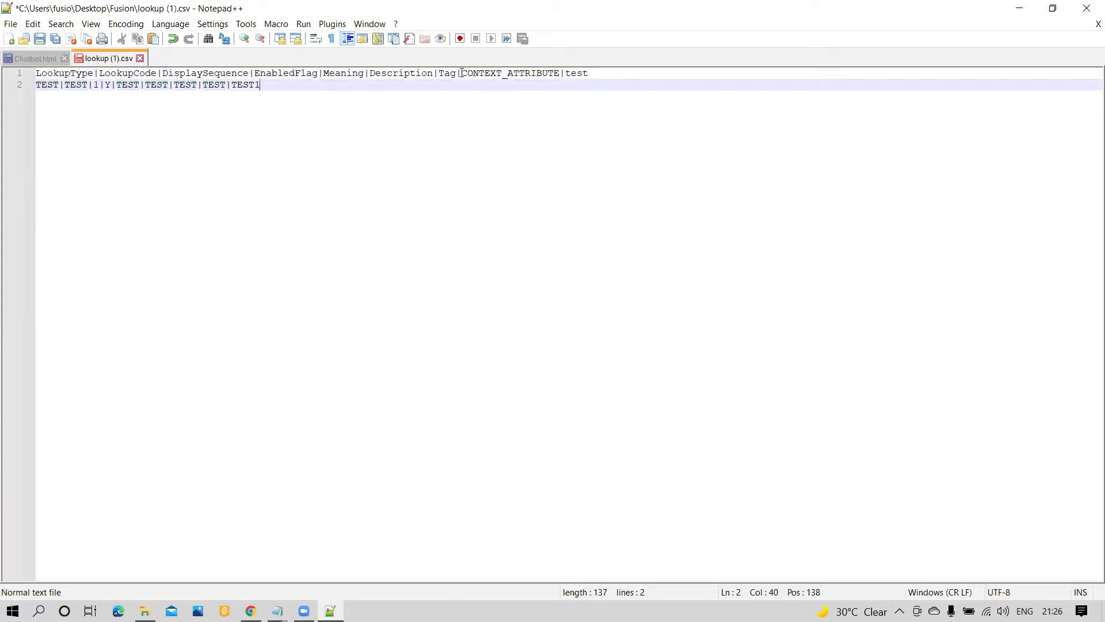
# Step: Copy |CONTEXT_ATTRIBUTE from between Tag and test in the header row, then delete it there
pyautogui.moveTo(459, 73); pyautogui.dragTo(560, 73)
pyautogui.hotkey('ctrl', 'c')
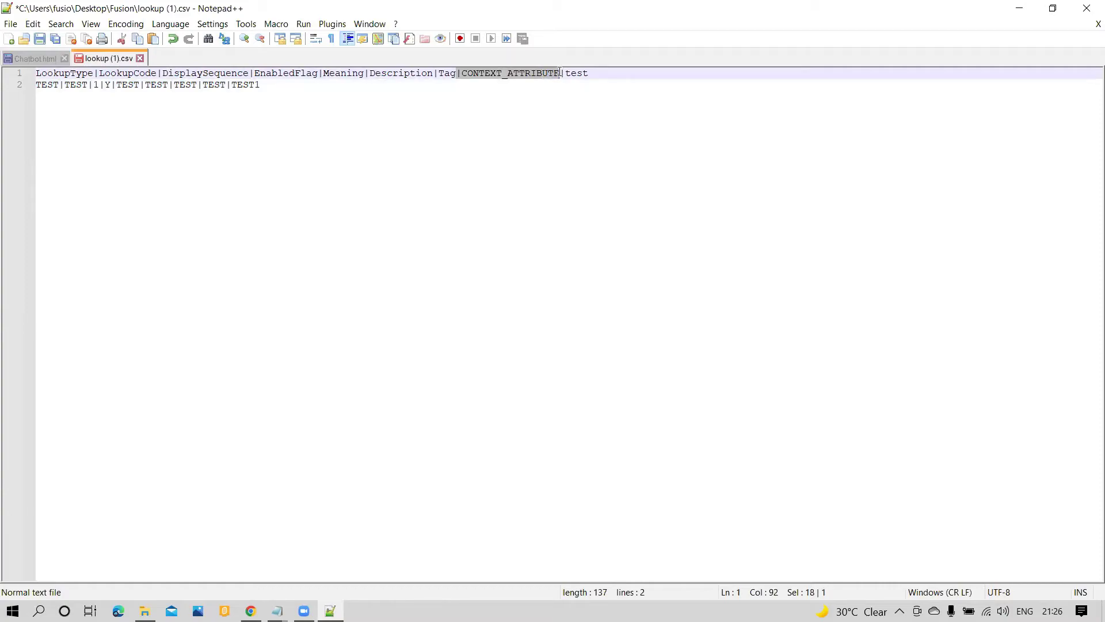
pyautogui.press('Delete')
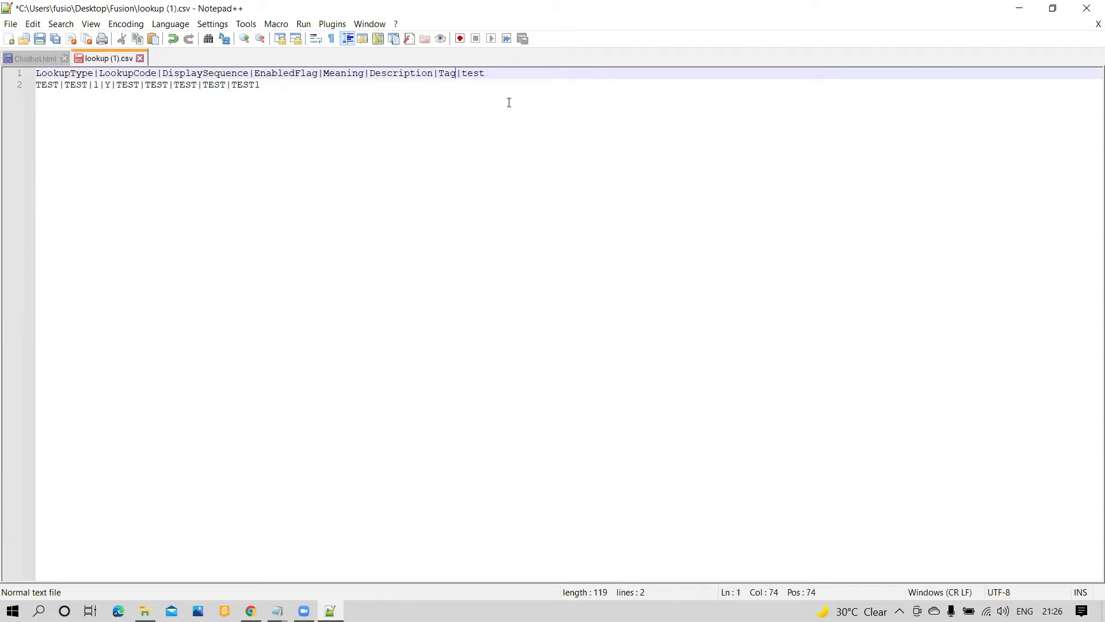
# Step: Append two pipe-separated example columns, "segment2 API" and "segment3 api name", after test in the header row
pyautogui.press('Right')
pyautogui.press('Right')
pyautogui.press('Right')
pyautogui.press('Right')
pyautogui.press('Right')
pyautogui.write('|')
pyautogui.write('segment2')
pyautogui.write('|API')
pyautogui.write('|segm')
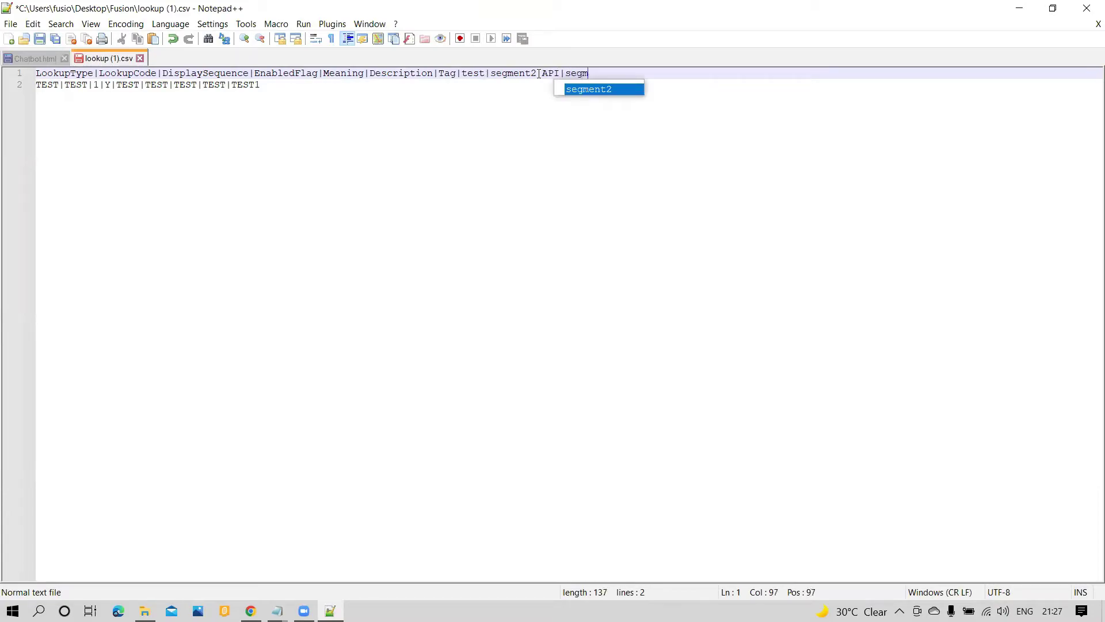
pyautogui.write('ent3 api name')
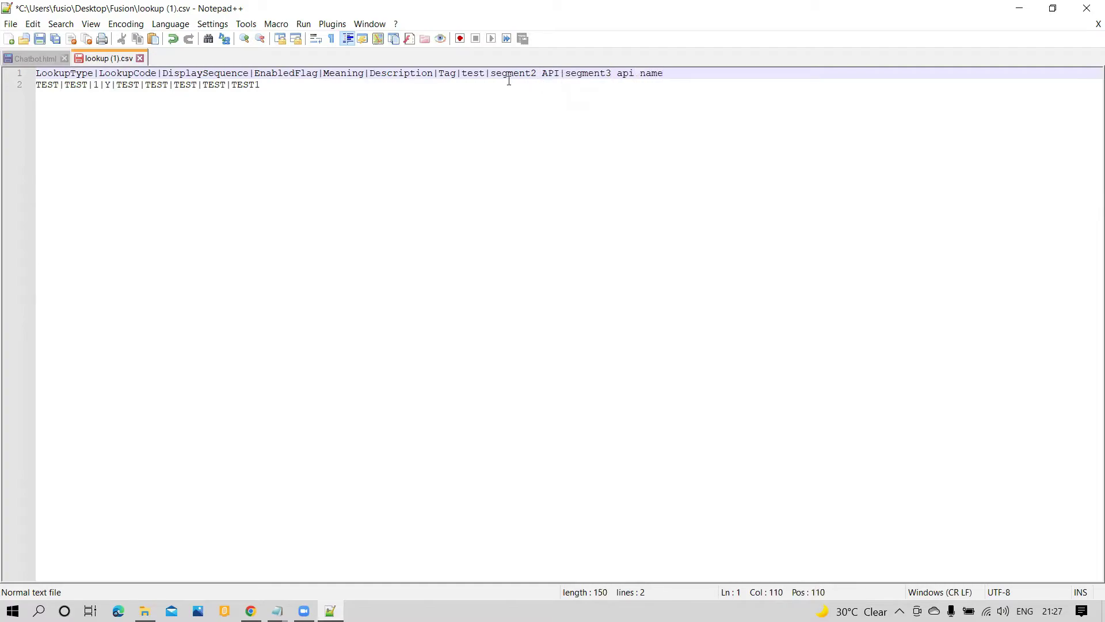
# Step: Delete the segment2 and segment3 example columns and paste |CONTEXT_ATTRIBUTE back before test, followed by a pipe separator
pyautogui.moveTo(683, 72); pyautogui.dragTo(493, 73)
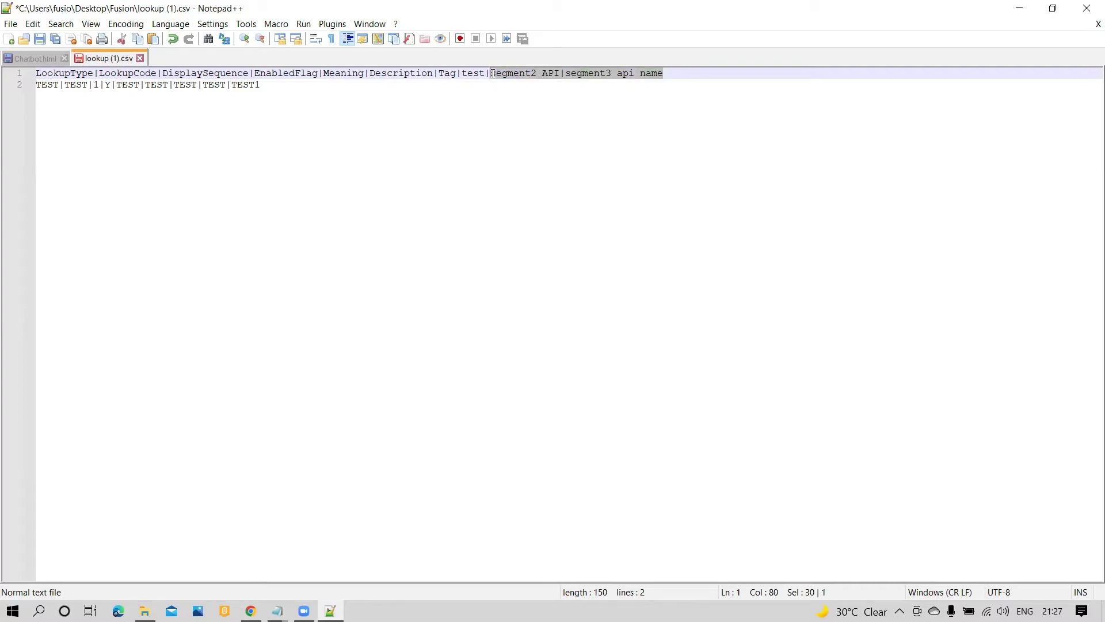
pyautogui.press('Delete')
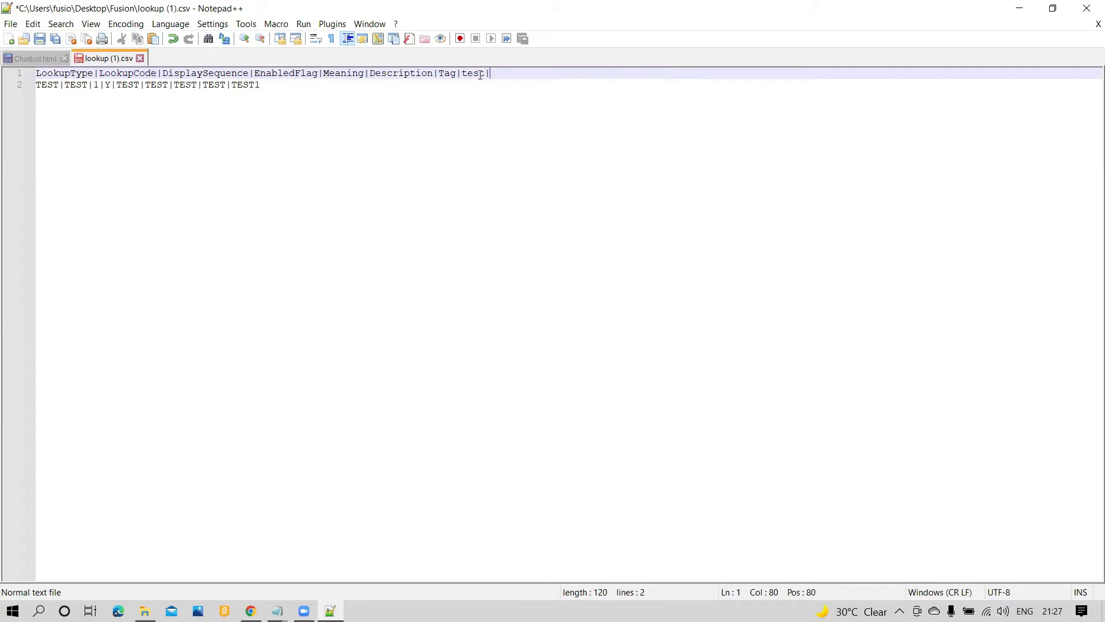
pyautogui.click(461, 73)
pyautogui.hotkey('ctrl', 'v')
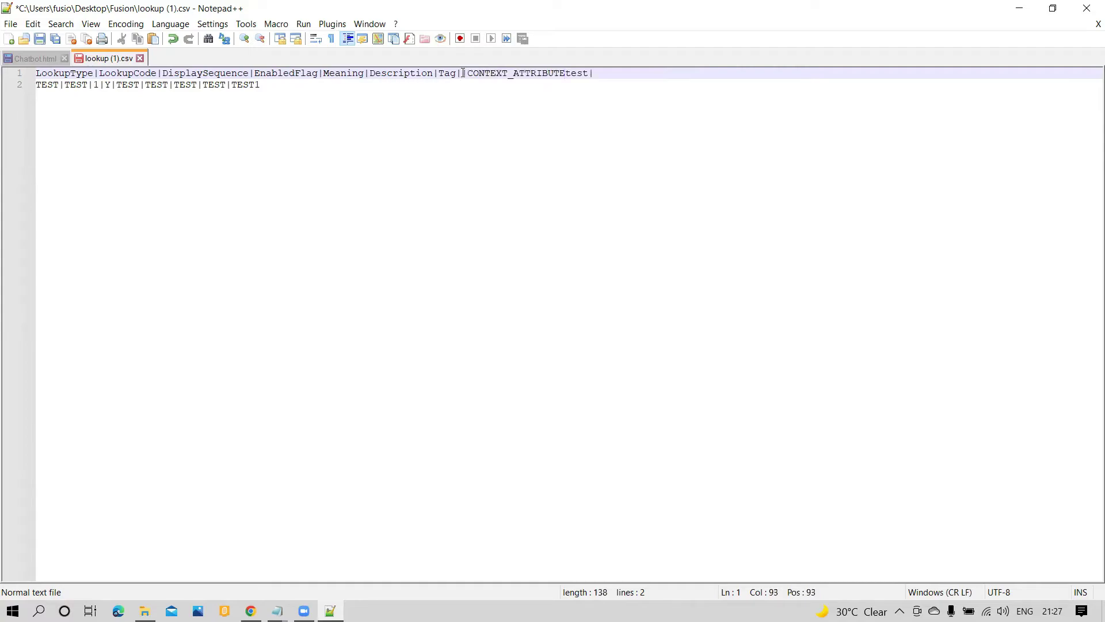
pyautogui.write('|')
# Step: Remove the trailing pipe separator after test at the end of the header row
pyautogui.click(531, 82)
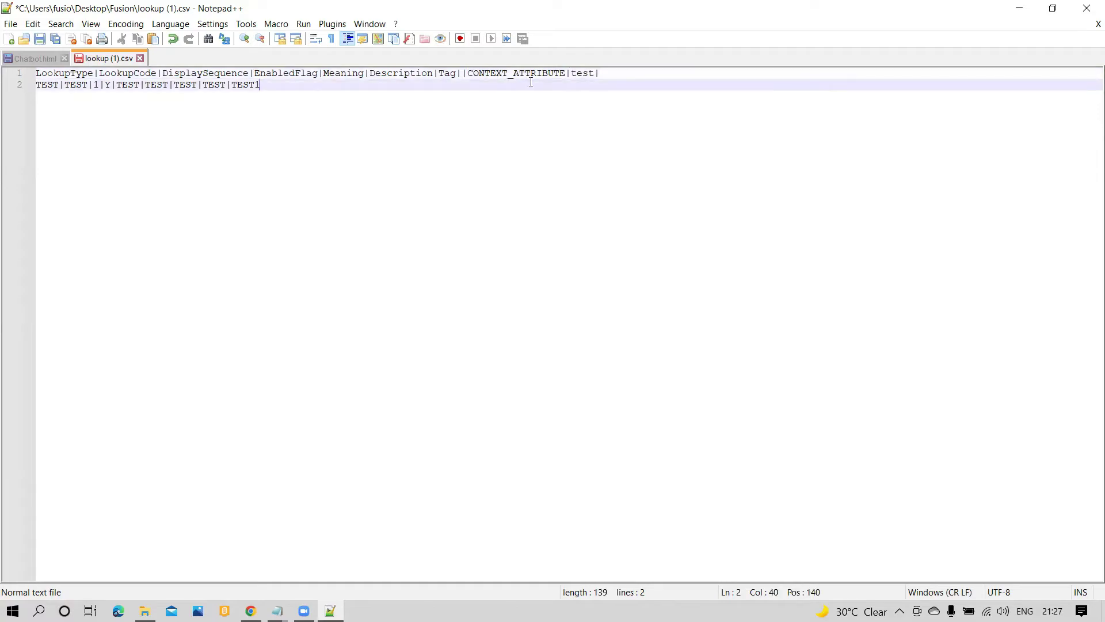
pyautogui.click(573, 73)
pyautogui.doubleClick(573, 74)
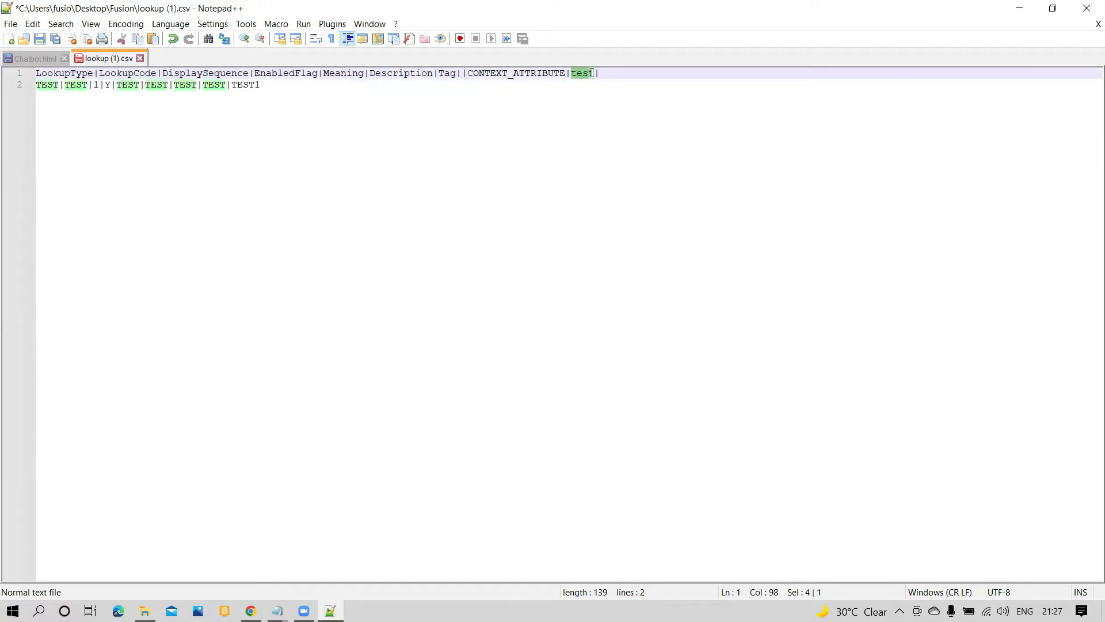
pyautogui.click(603, 73)
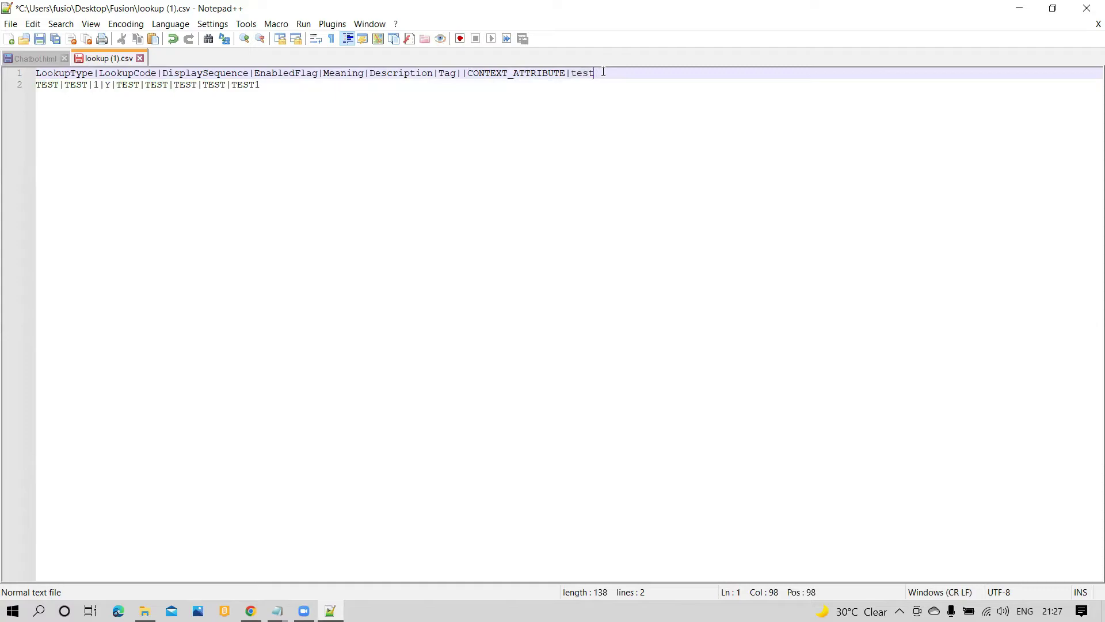
pyautogui.press('Down')
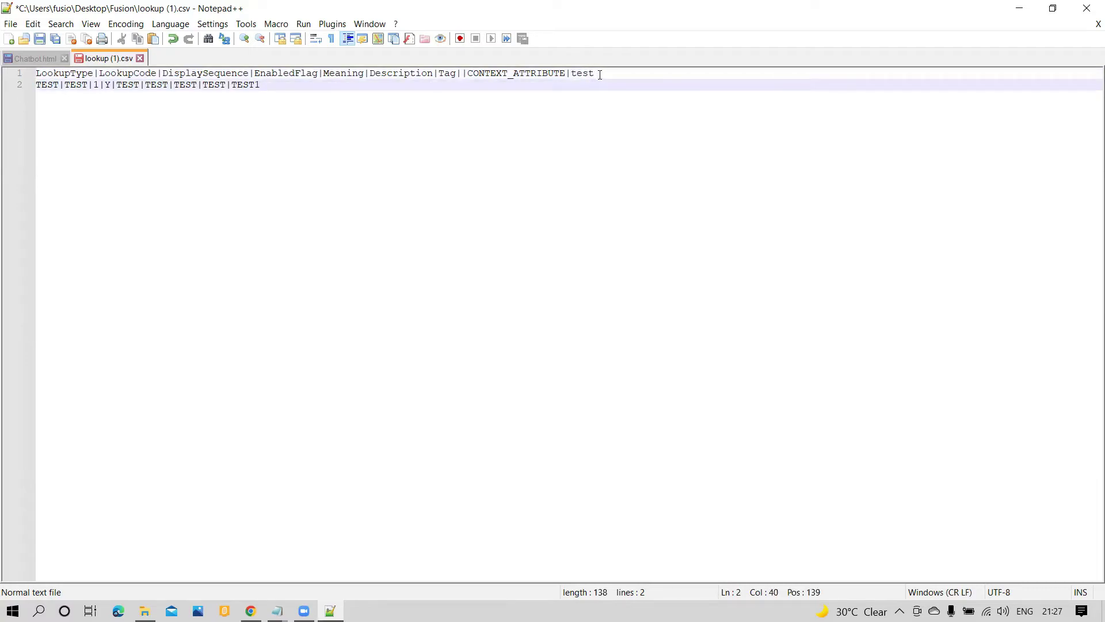
pyautogui.click(598, 73)
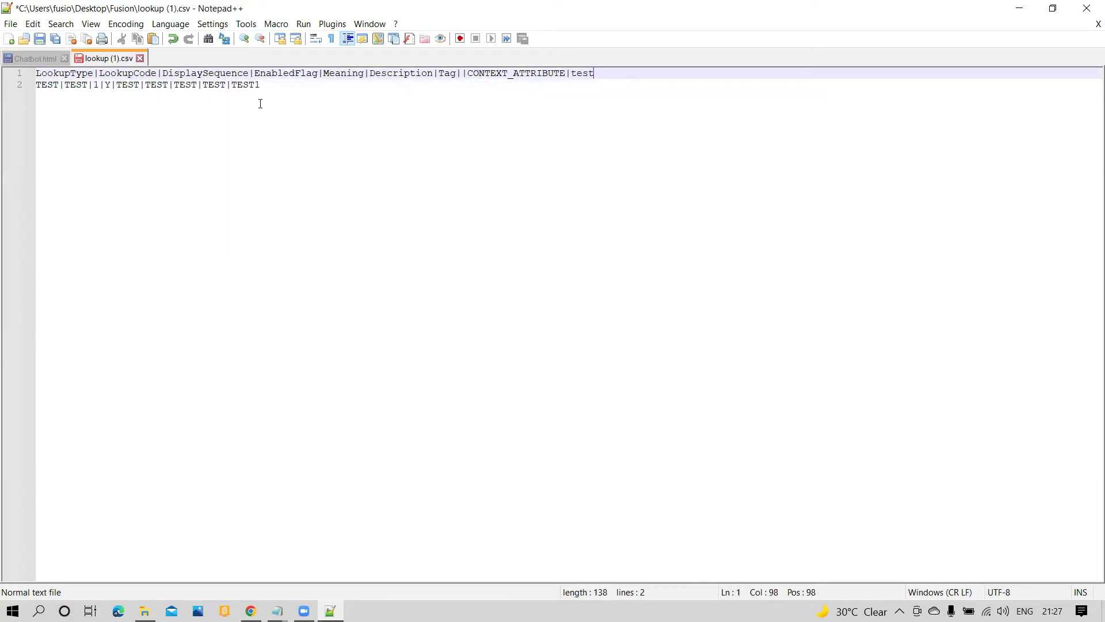
# Step: Check the lookup type in Oracle Fusion and set the LookupType value in the CSV data row to TEST2
pyautogui.click(62, 86)
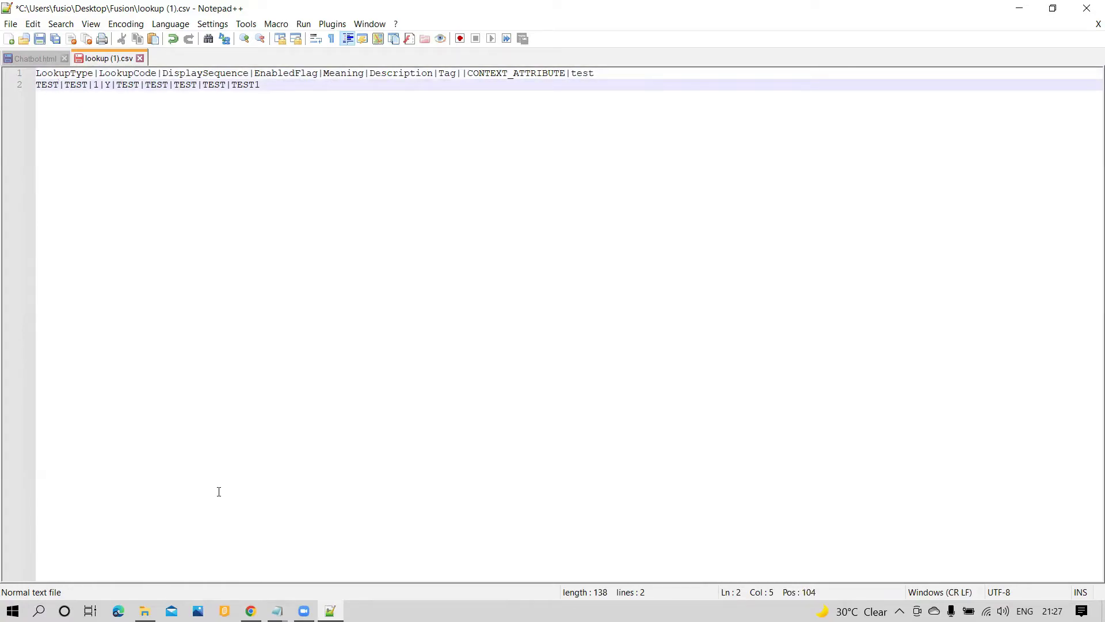
pyautogui.click(250, 611)
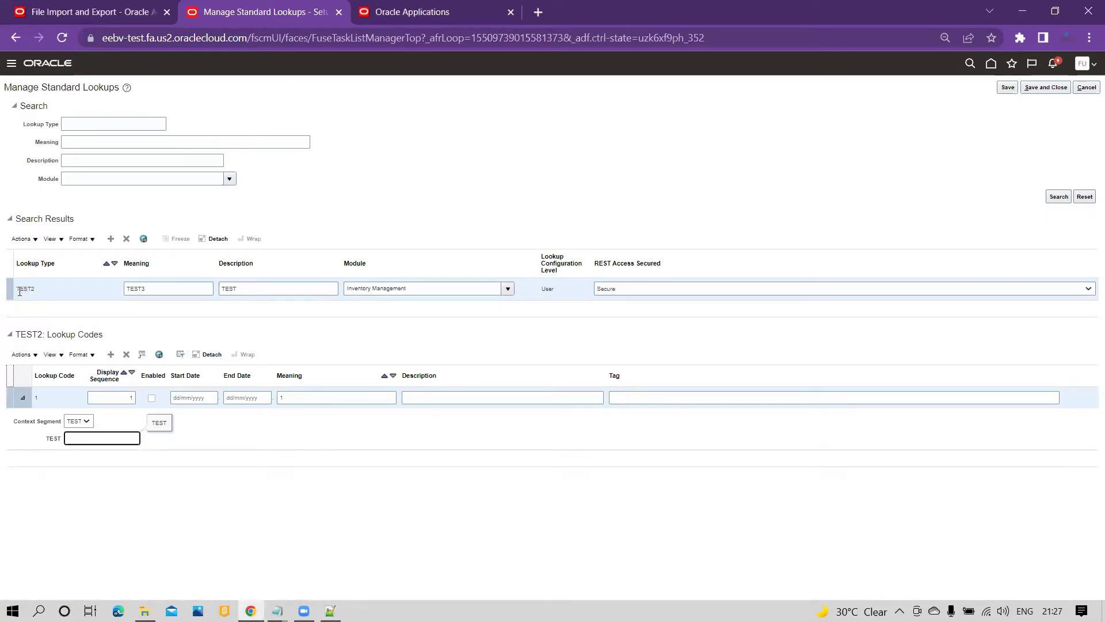
pyautogui.hotkey('alt', 'Tab')
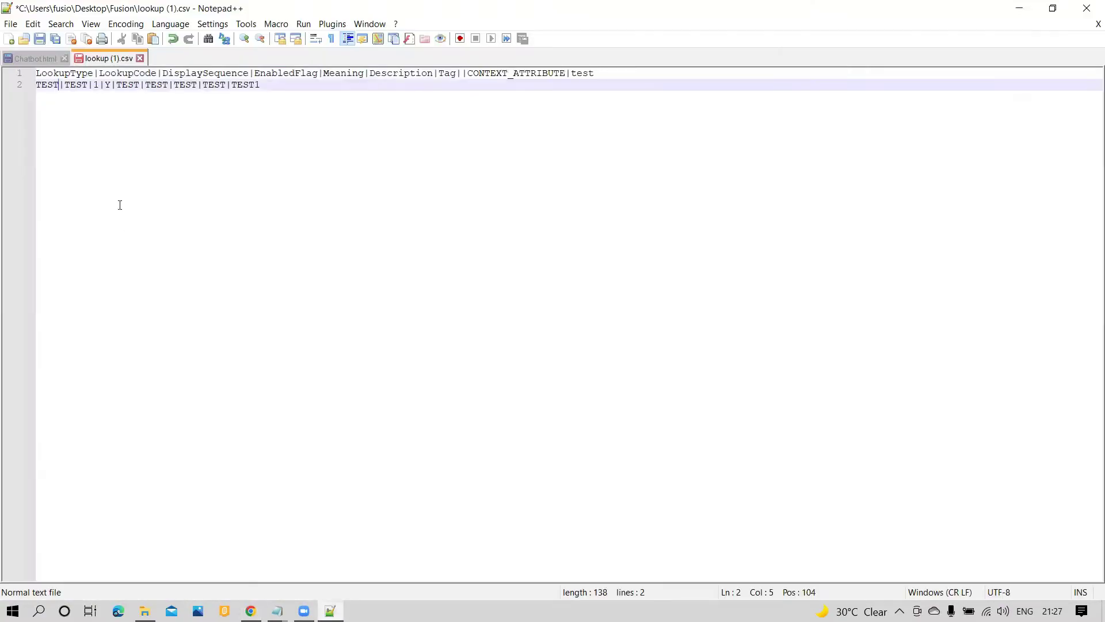
pyautogui.write('2')
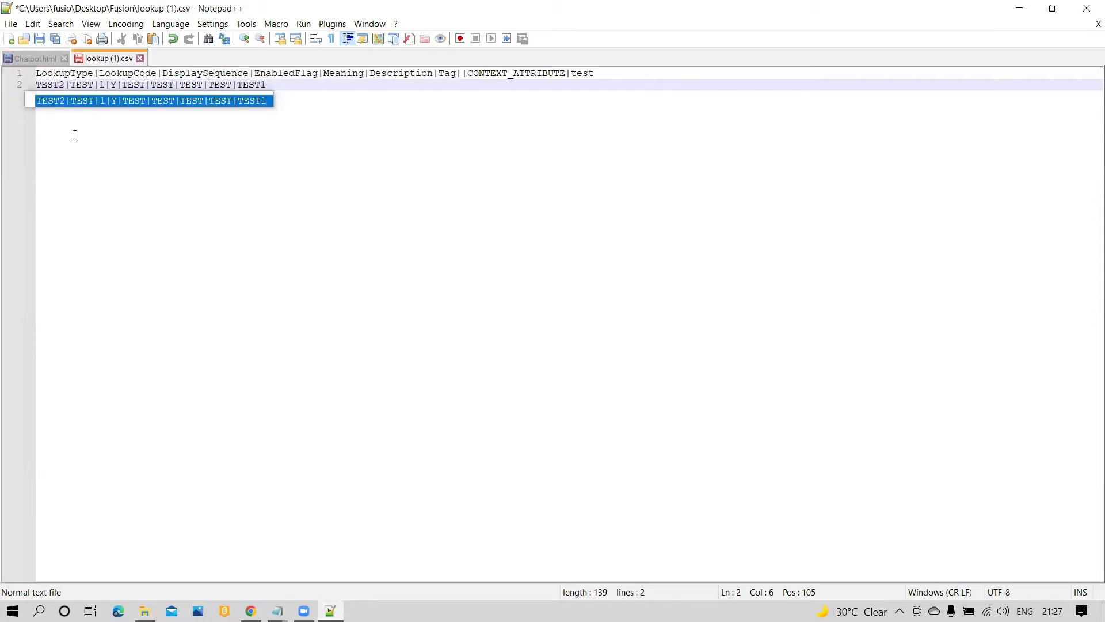
pyautogui.press('End')
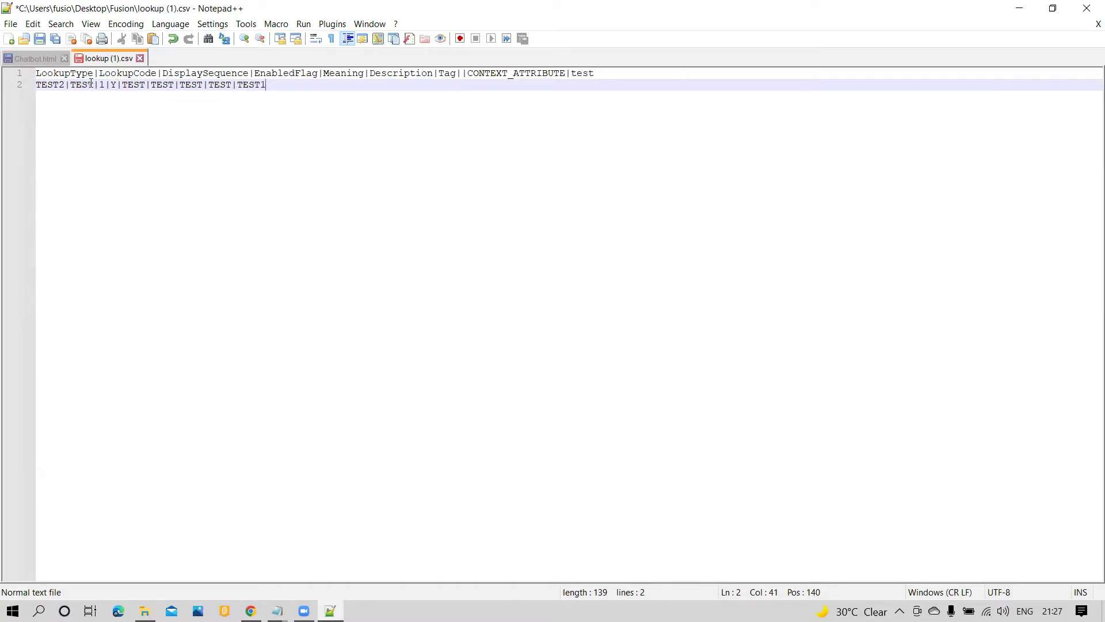
# Step: Keep the LookupCode value TEST and set the DisplaySequence value in the data row to 2
pyautogui.moveTo(71, 85); pyautogui.dragTo(94, 91)
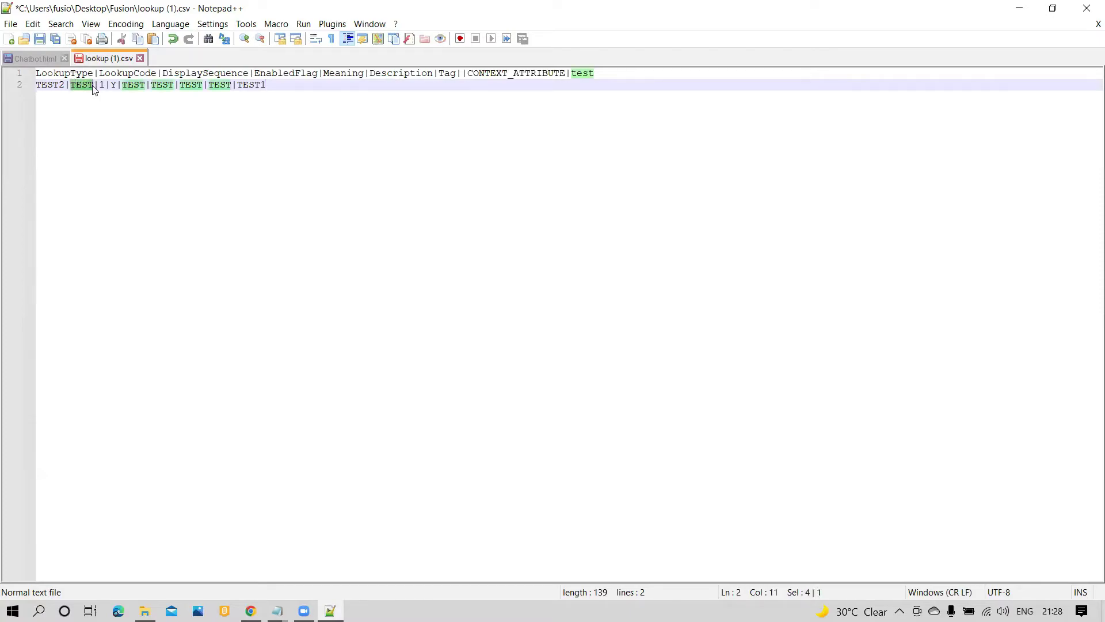
pyautogui.press('End')
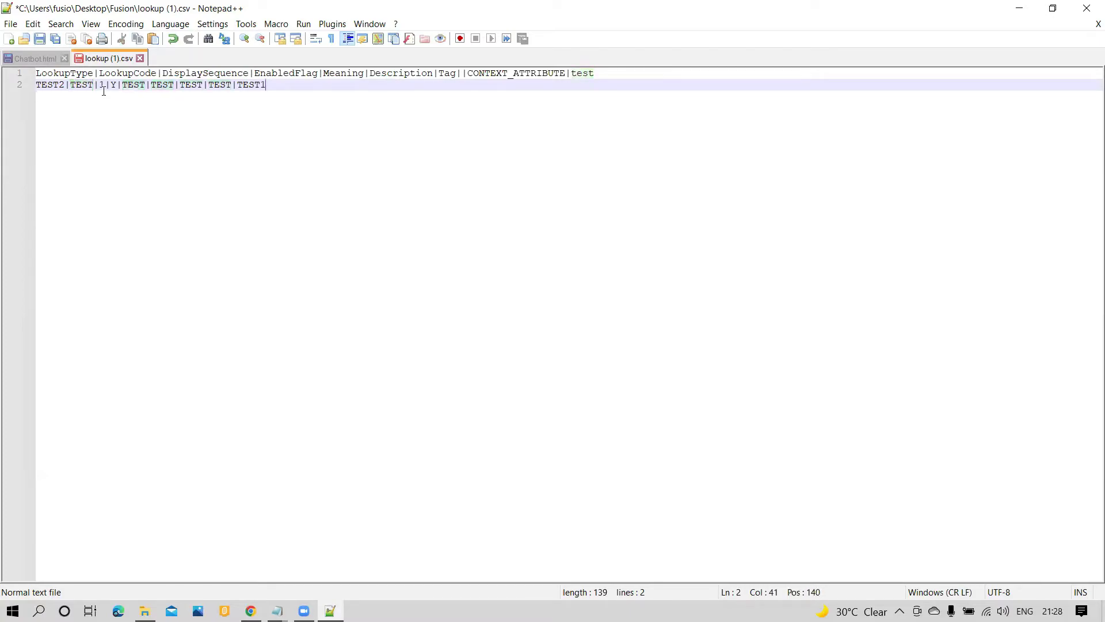
pyautogui.click(106, 87)
pyautogui.press('BackSpace')
pyautogui.write('2')
pyautogui.press('End')
# Step: Check the display sequence of lookup code 1 in Oracle Fusion, then return to the CSV file in Notepad++
pyautogui.click(251, 611)
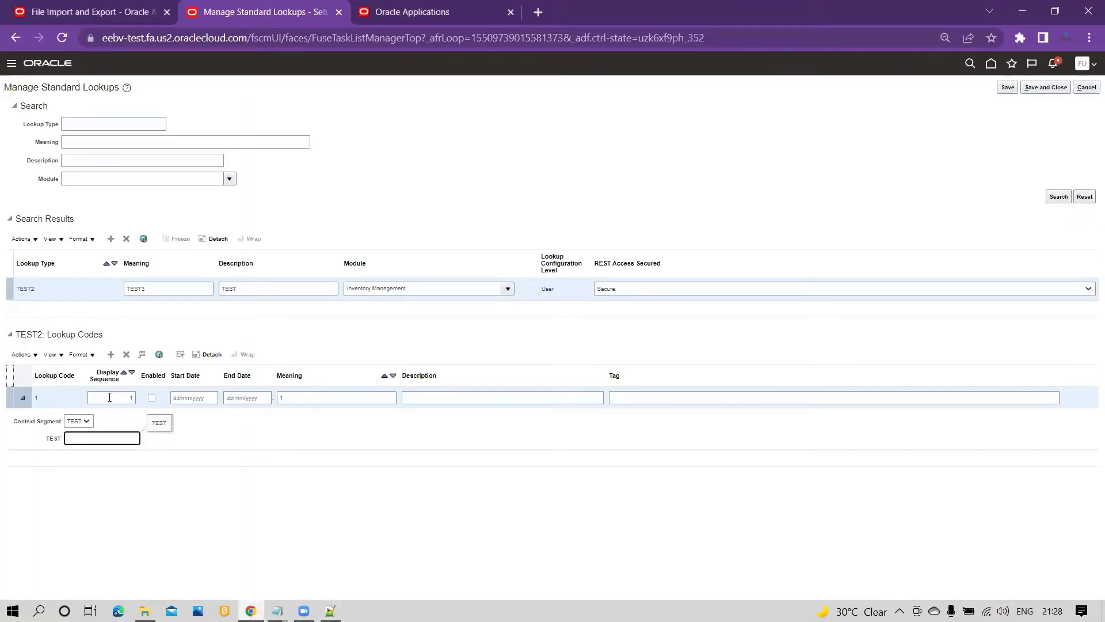
pyautogui.click(129, 396)
pyautogui.write('1')
pyautogui.click(329, 610)
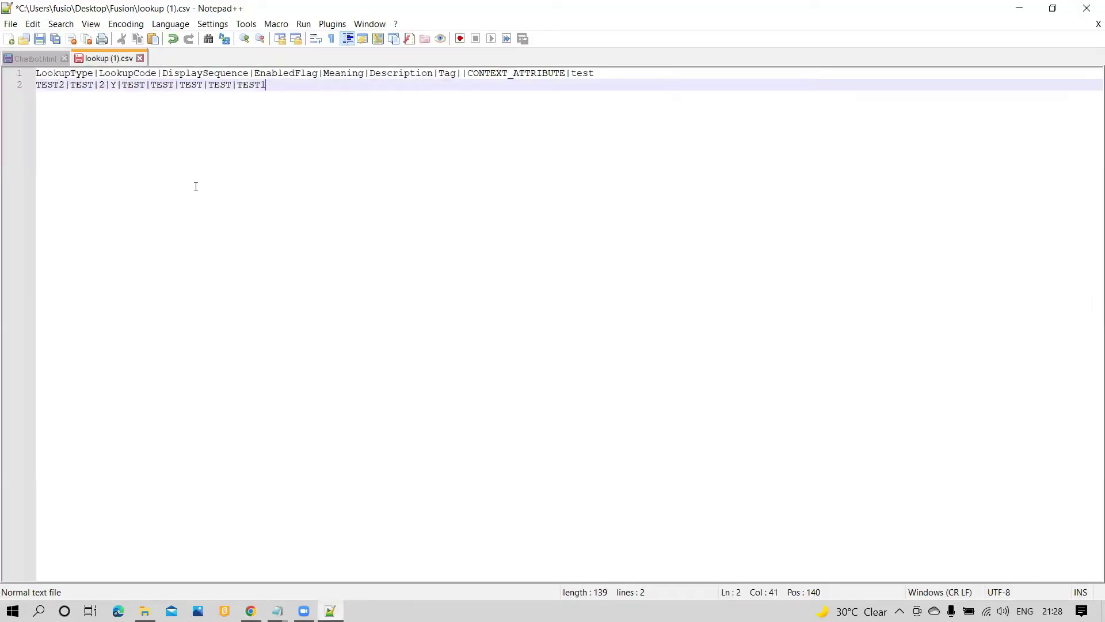
# Step: Keep the EnabledFlag value Y and replace the Meaning column's value in the data row with "Meaning"
pyautogui.click(118, 85)
pyautogui.moveTo(255, 74); pyautogui.dragTo(317, 75)
pyautogui.doubleClick(114, 85)
pyautogui.moveTo(122, 85); pyautogui.dragTo(146, 84)
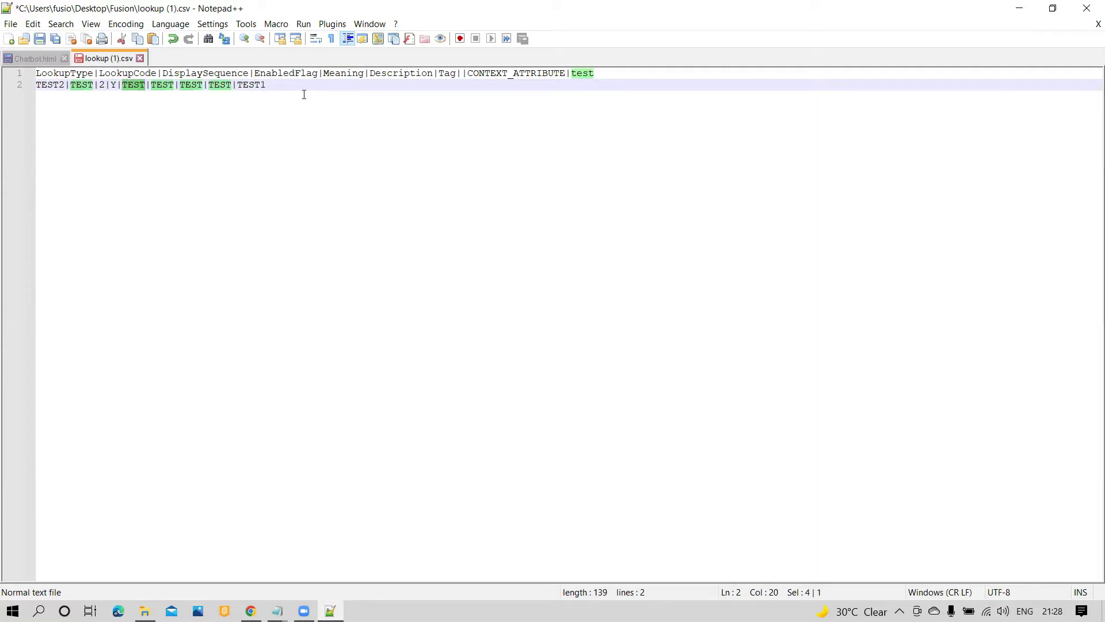
pyautogui.write('mean')
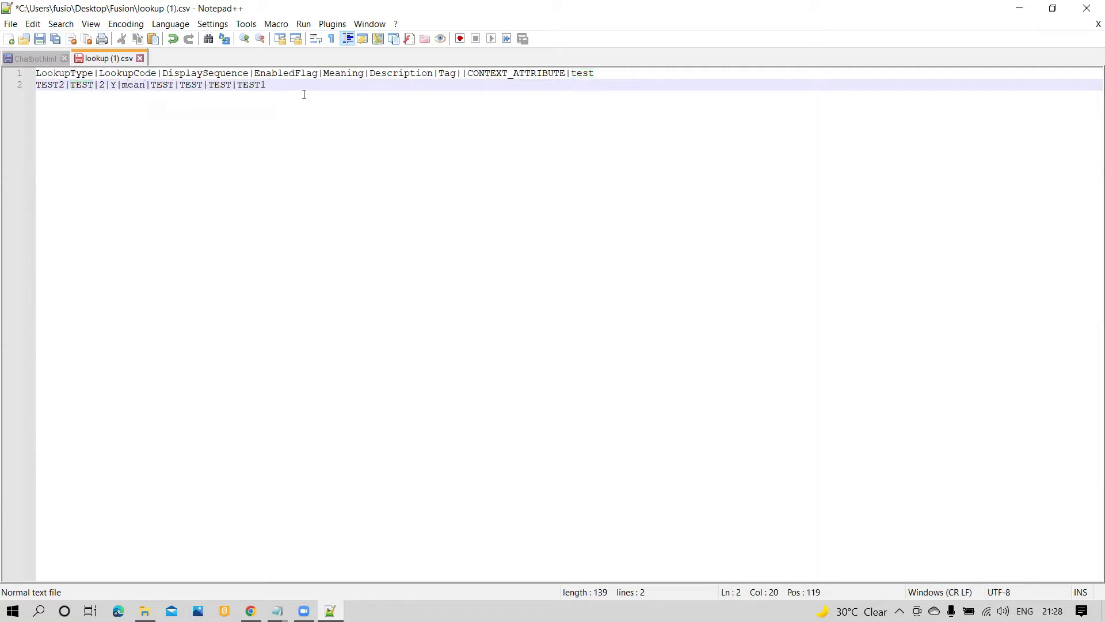
pyautogui.write('ing')
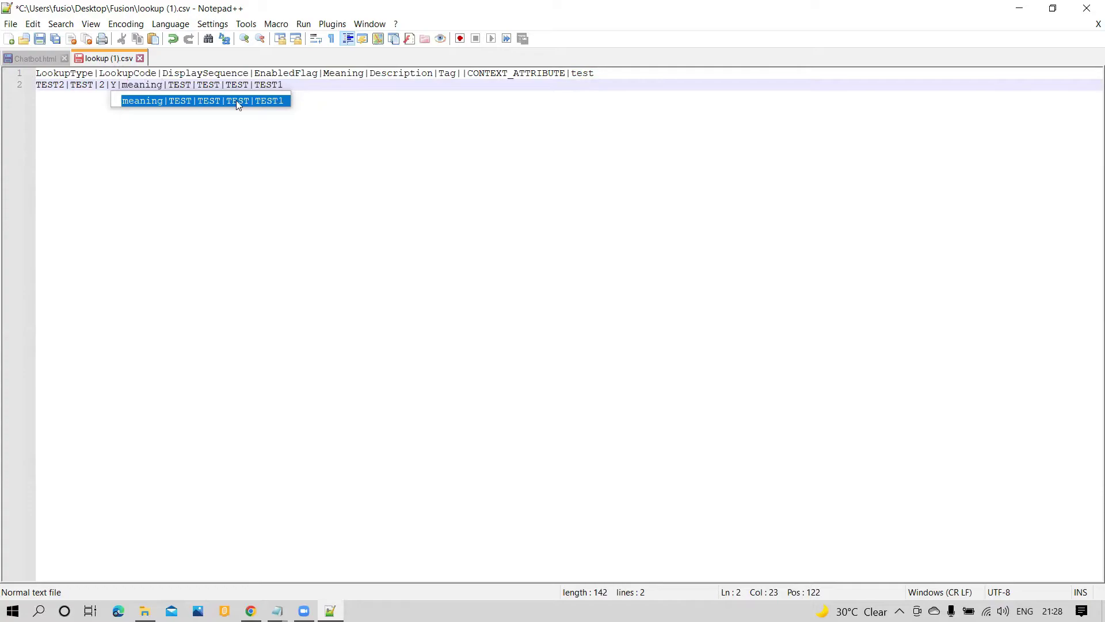
pyautogui.click(130, 84)
pyautogui.press('BackSpace')
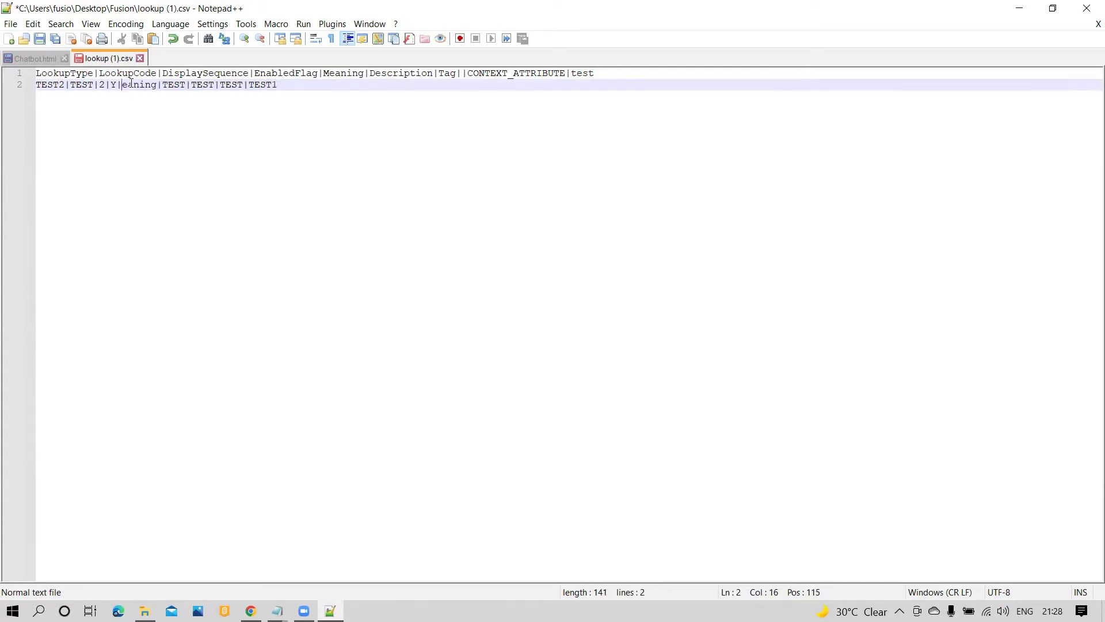
pyautogui.write('M')
pyautogui.press('End')
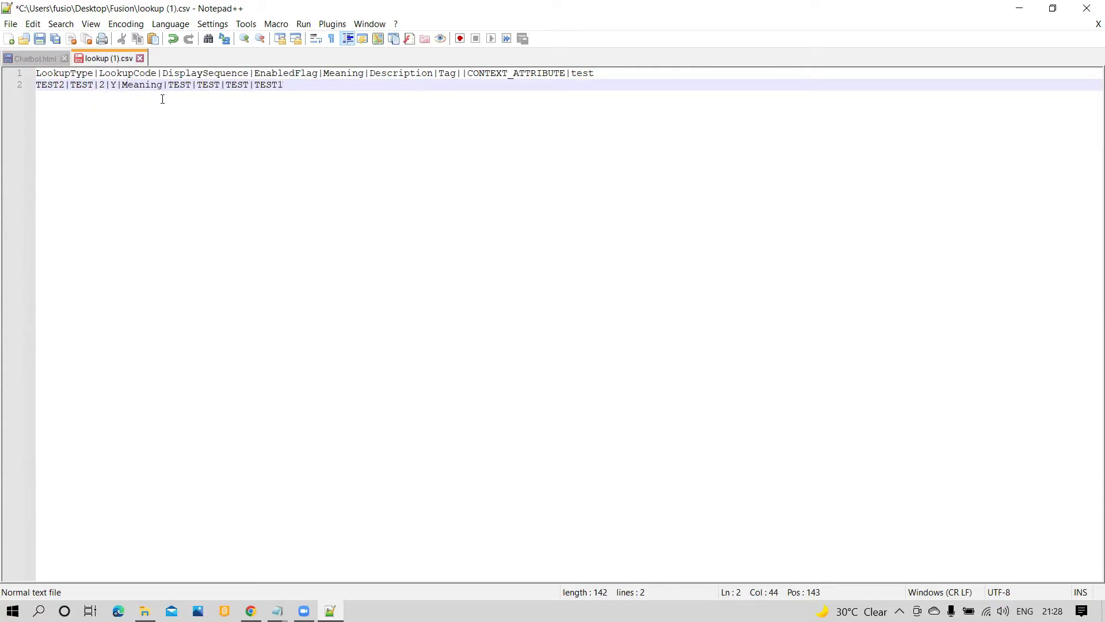
# Step: Replace the Description column's value in the data row with the copied header text "Description"
pyautogui.moveTo(372, 73); pyautogui.dragTo(434, 73)
pyautogui.hotkey('ctrl', 'c')
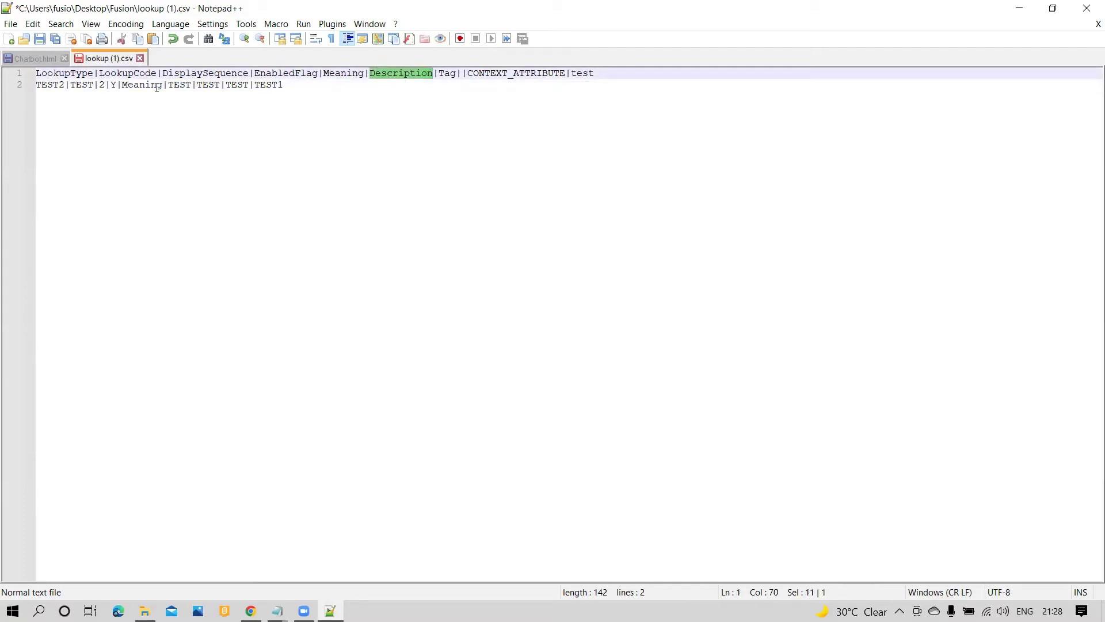
pyautogui.moveTo(169, 85); pyautogui.dragTo(191, 85)
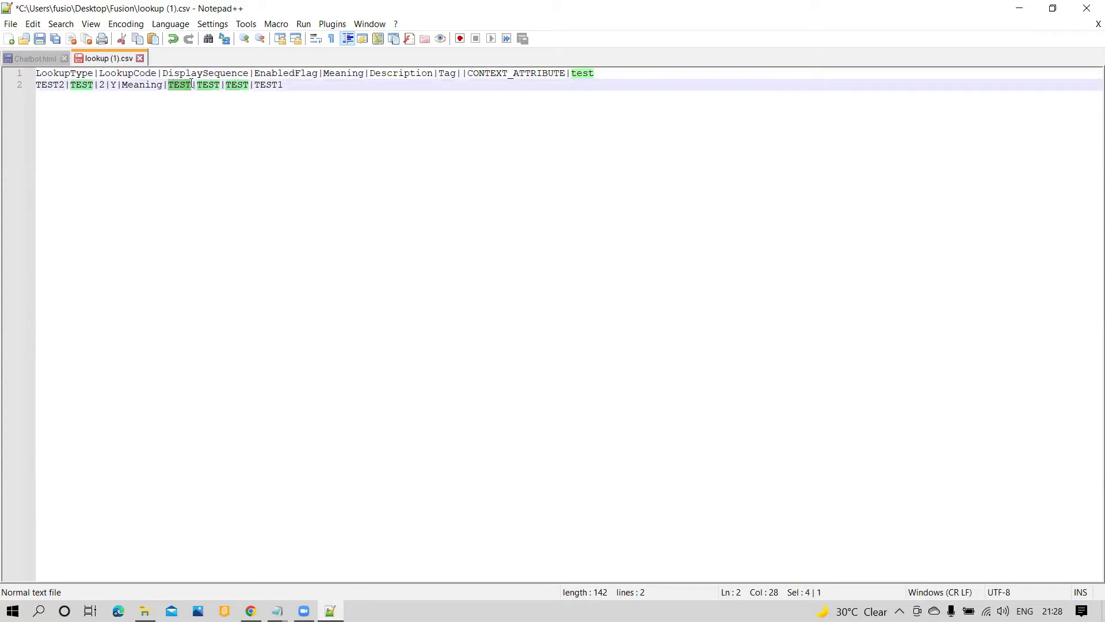
pyautogui.hotkey('ctrl', 'v')
# Step: Replace the Tag column's value in the data row with the copied header text "Tag"
pyautogui.moveTo(442, 73); pyautogui.dragTo(458, 73)
pyautogui.hotkey('ctrl', 'c')
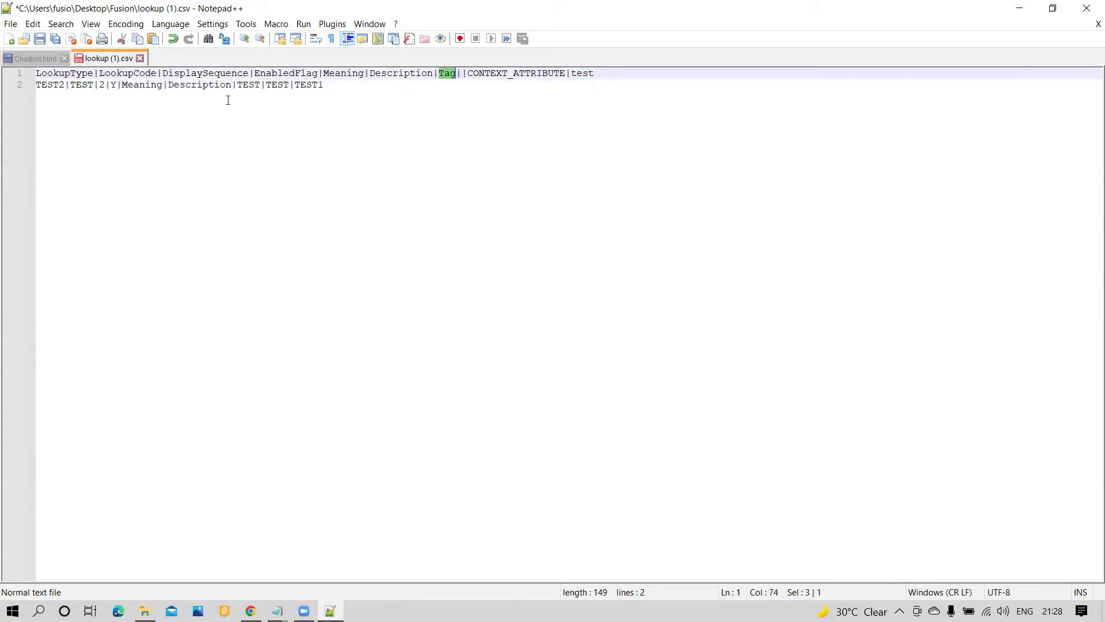
pyautogui.click(239, 84)
pyautogui.moveTo(238, 85); pyautogui.dragTo(262, 85)
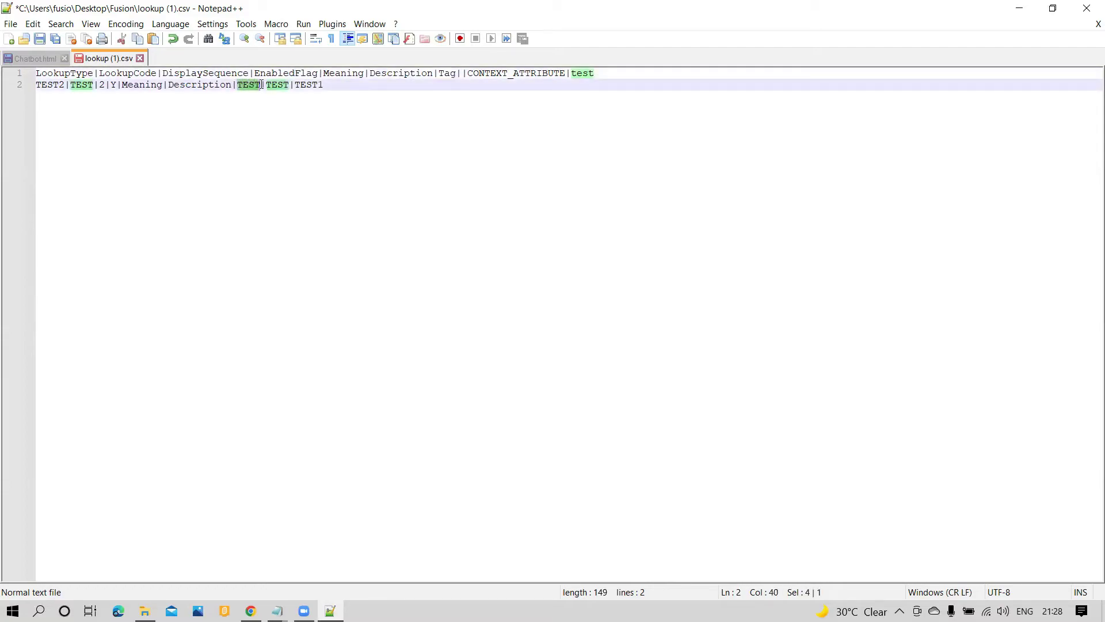
pyautogui.hotkey('ctrl', 'v')
# Step: Compare the context attribute value in the data row with the context attribute noted in the untitled Notepad file
pyautogui.click(280, 86)
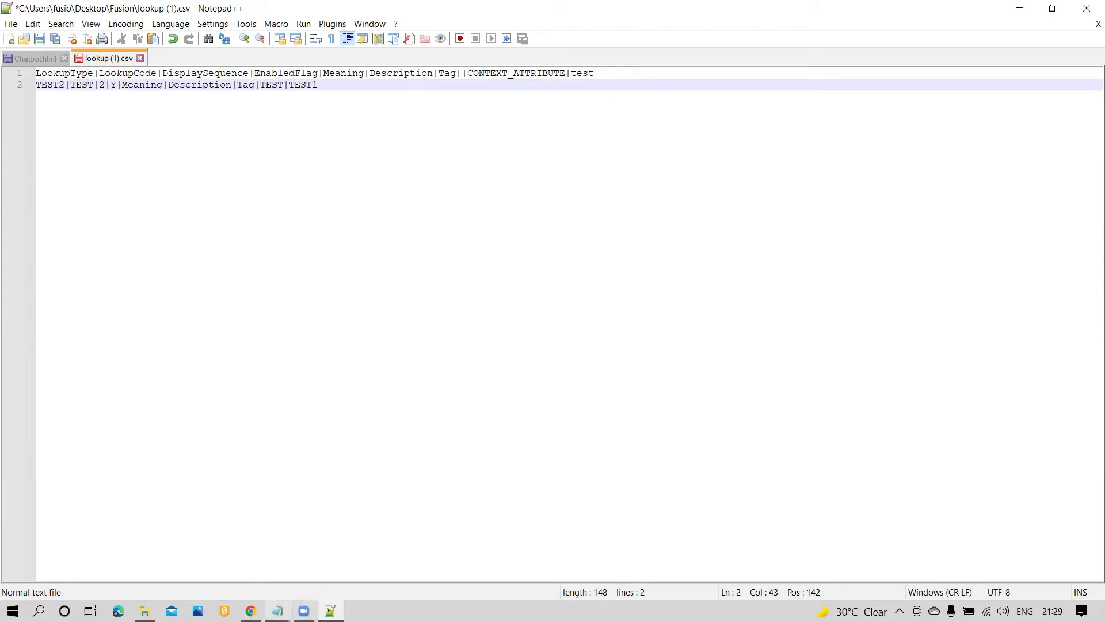
pyautogui.moveTo(277, 611)
pyautogui.click(328, 563)
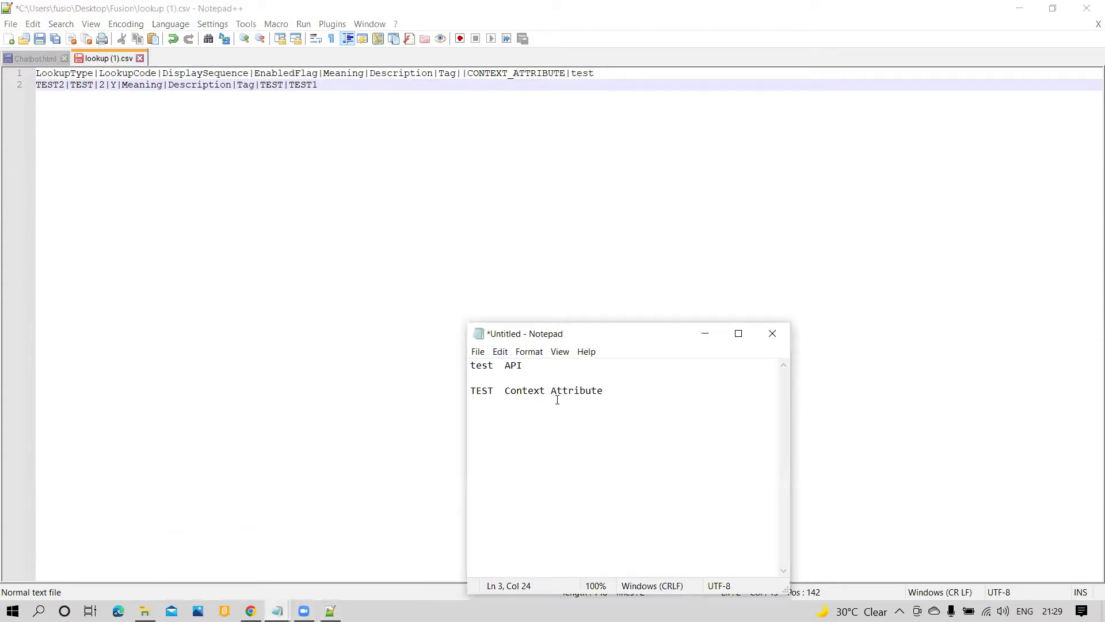
pyautogui.moveTo(494, 391); pyautogui.dragTo(470, 391)
pyautogui.click(279, 85)
pyautogui.doubleClick(267, 85)
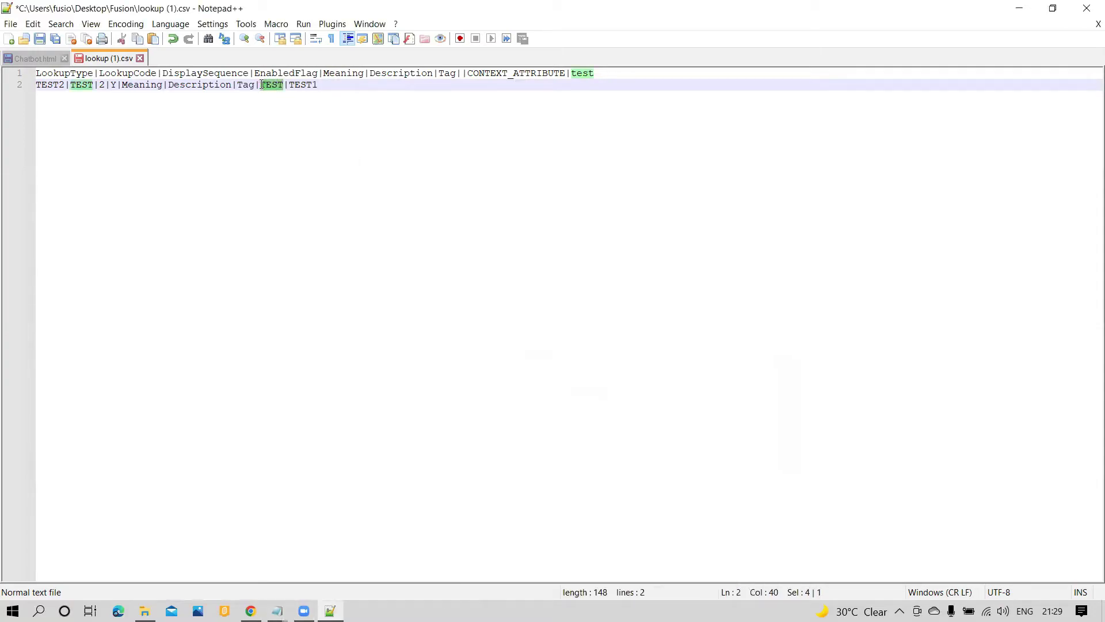
# Step: Check the segment's API name in the Notepad notes, then set the data row's final value to "segment1values" in Notepad++
pyautogui.click(575, 74)
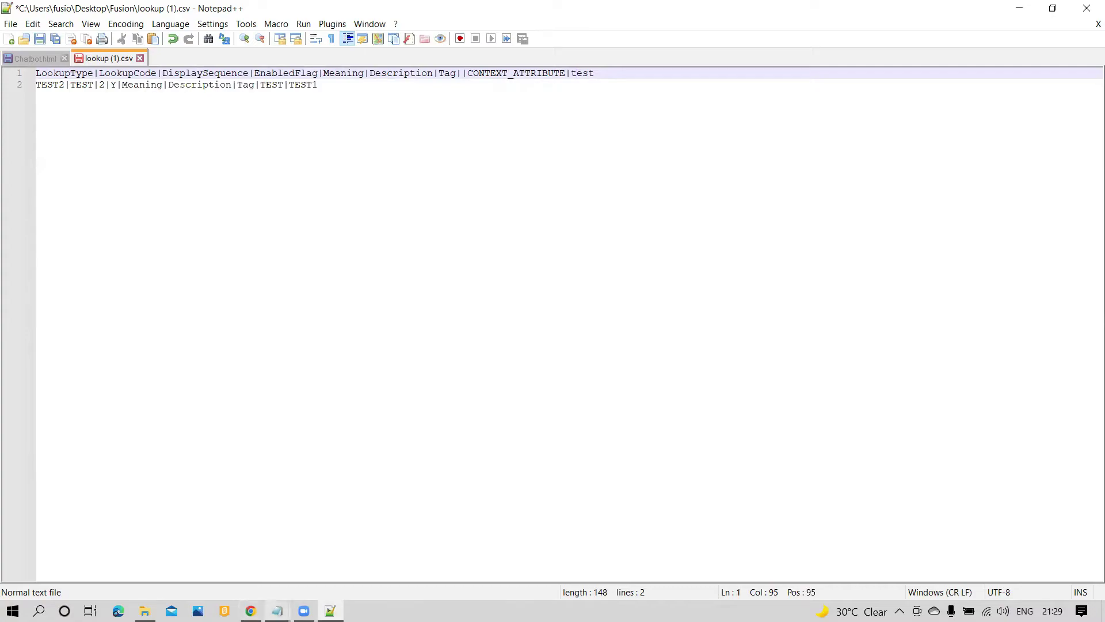
pyautogui.moveTo(277, 611)
pyautogui.click(315, 581)
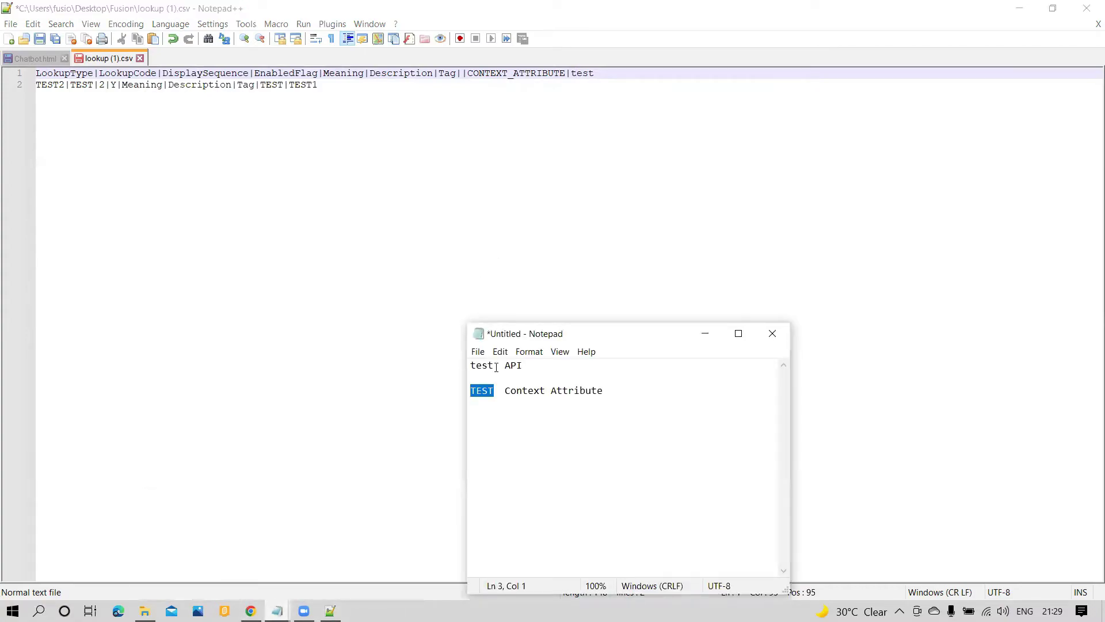
pyautogui.moveTo(494, 366); pyautogui.dragTo(471, 367)
pyautogui.moveTo(607, 70); pyautogui.dragTo(572, 75)
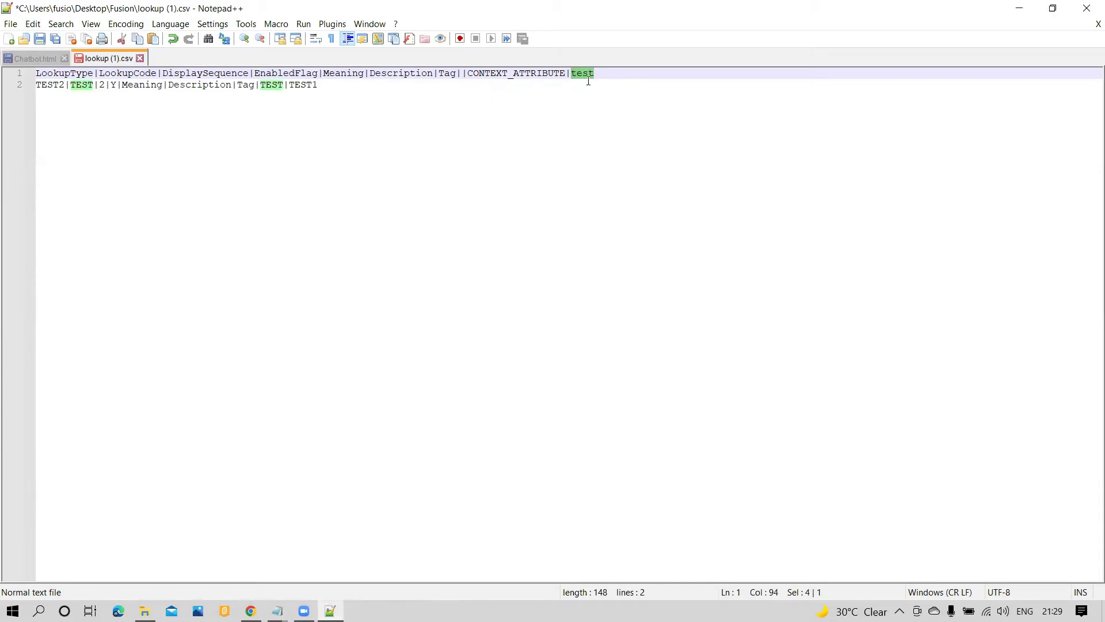
pyautogui.moveTo(332, 87); pyautogui.dragTo(291, 87)
pyautogui.write('segment1values')
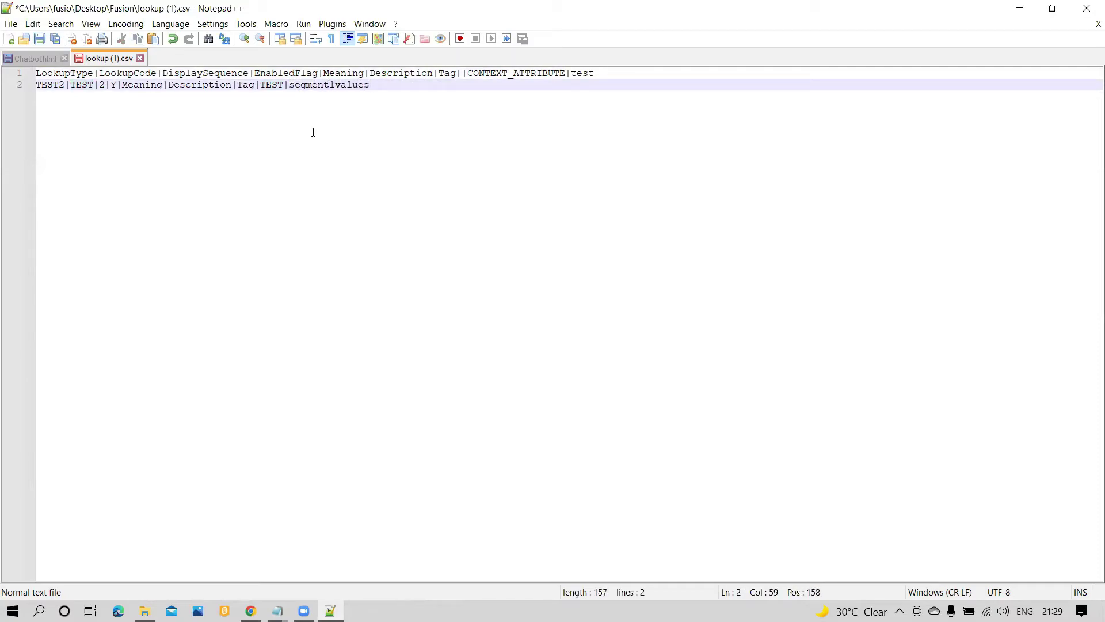
# Step: Replace the LookupCode column's value in the data row with "Lookupcode"
pyautogui.click(92, 85)
pyautogui.moveTo(93, 85); pyautogui.dragTo(72, 84)
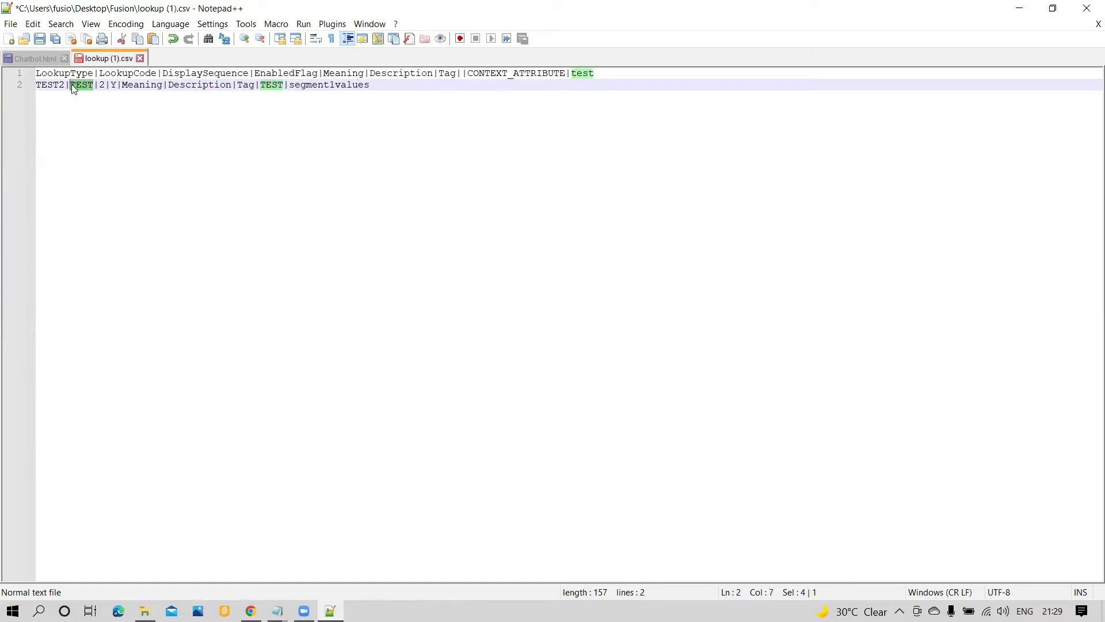
pyautogui.write('Lookup')
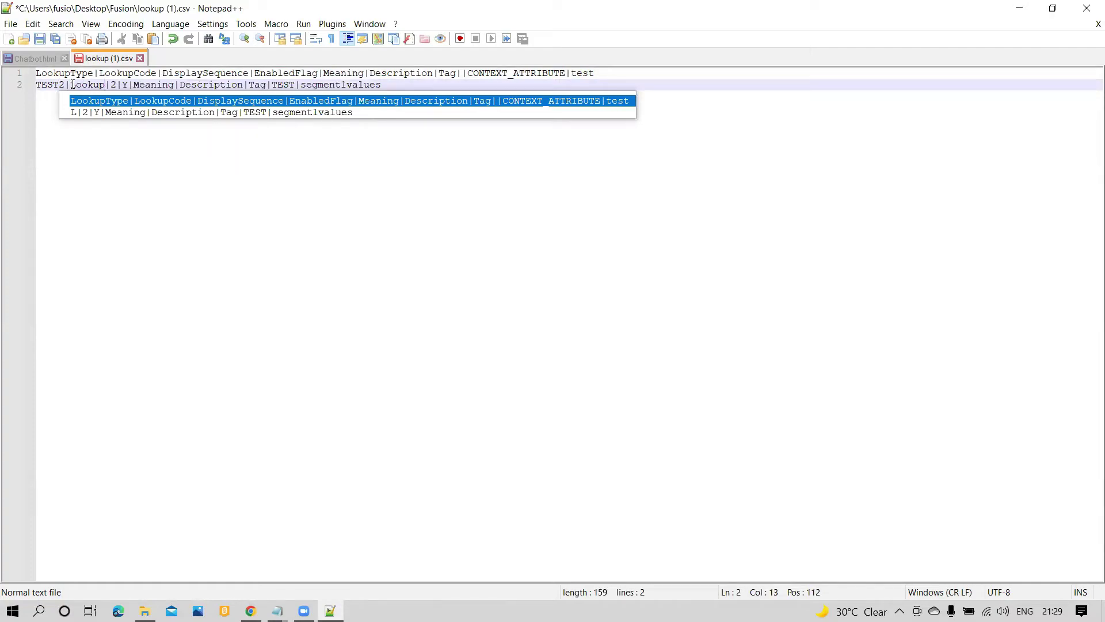
pyautogui.write('Type')
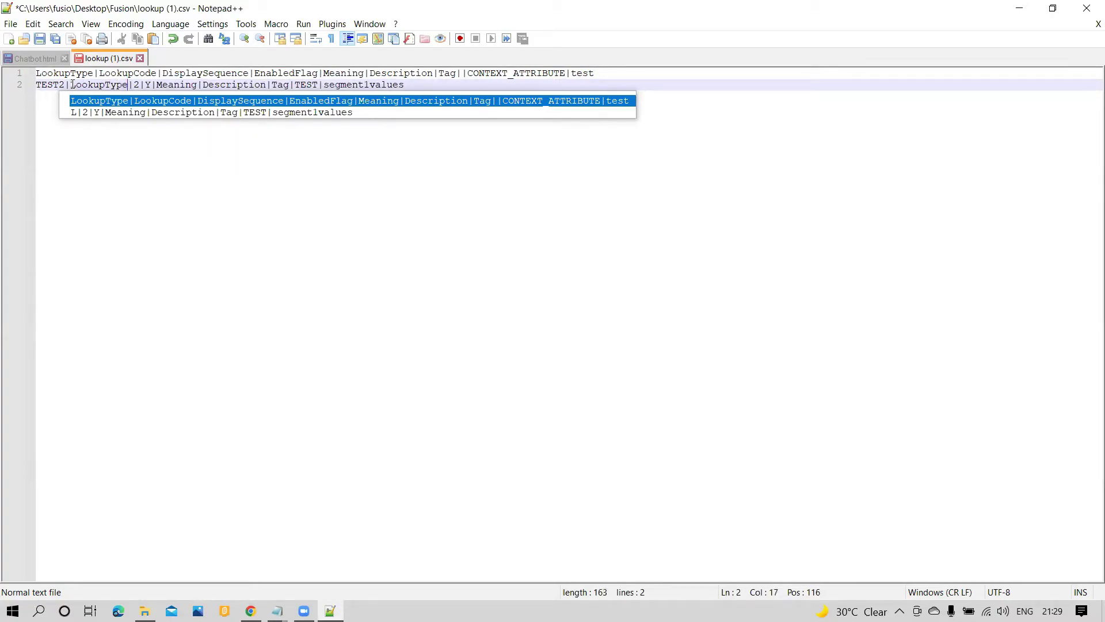
pyautogui.write('code')
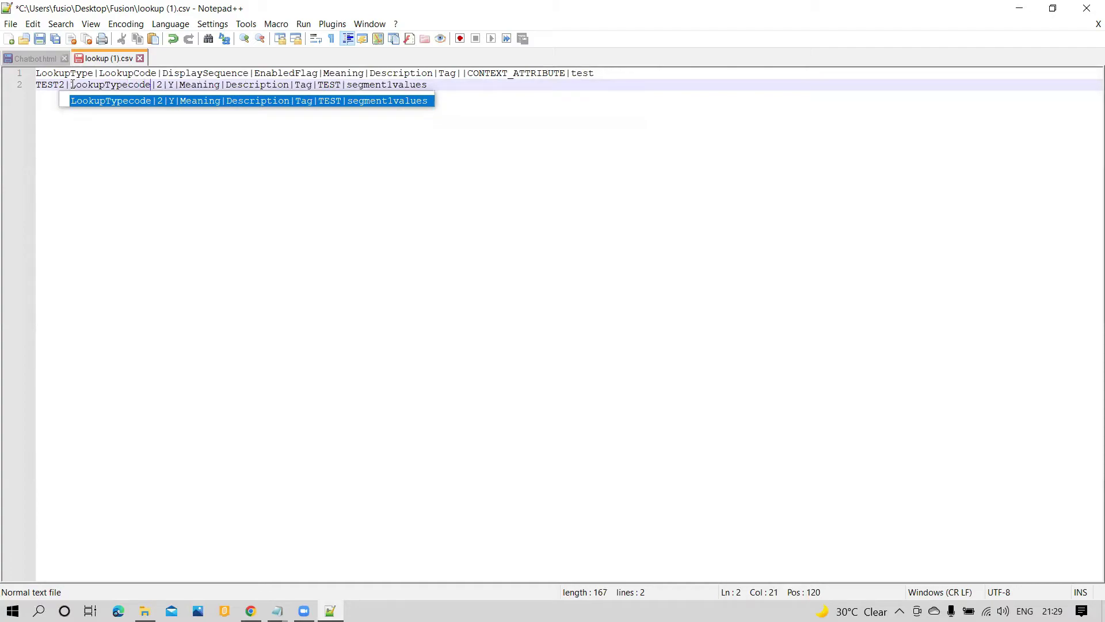
pyautogui.click(127, 84)
pyautogui.press('BackSpace')
pyautogui.press('BackSpace')
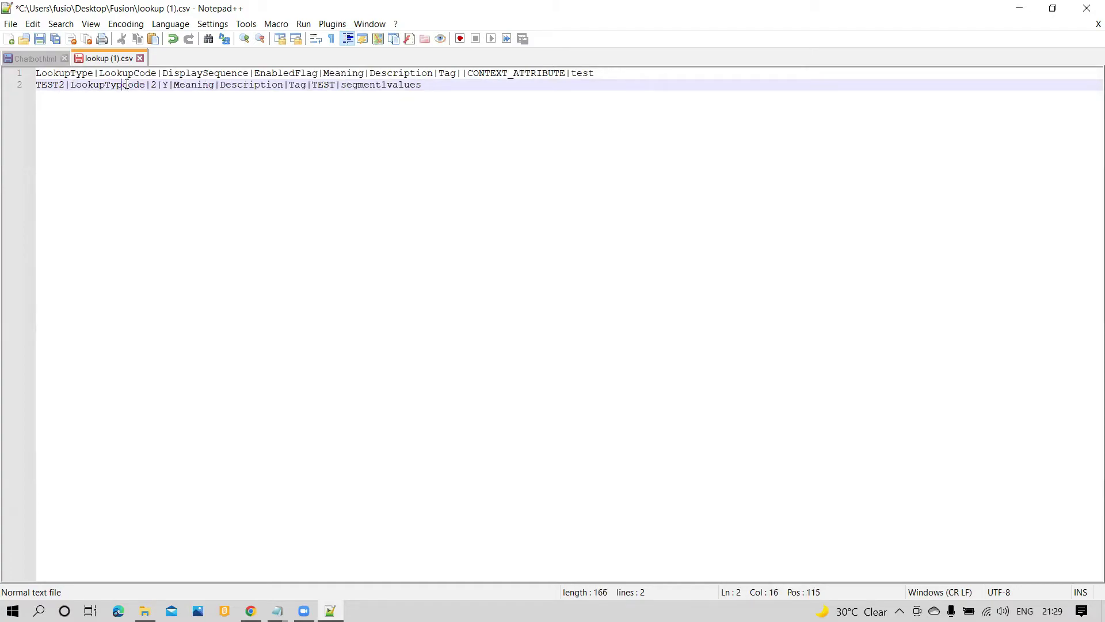
pyautogui.press('BackSpace')
pyautogui.press('BackSpace')
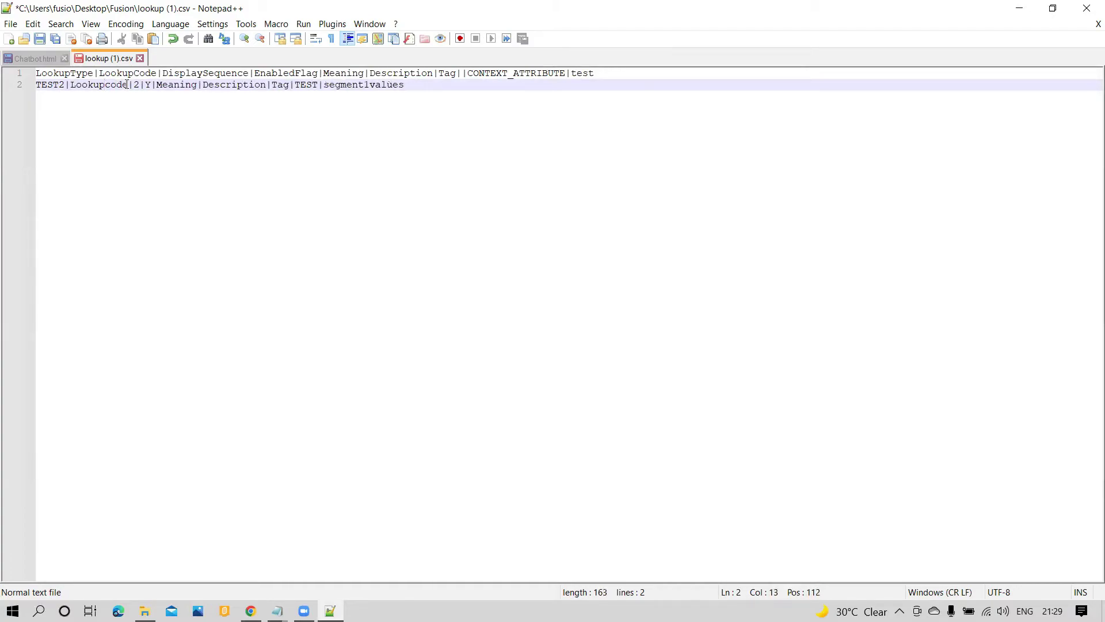
pyautogui.press('End')
# Step: Examine the sample lookup file in Notepad, including its StartDateActive and EndDateActive columns and the matching empty fields in the data row
pyautogui.moveTo(276, 610)
pyautogui.click(264, 564)
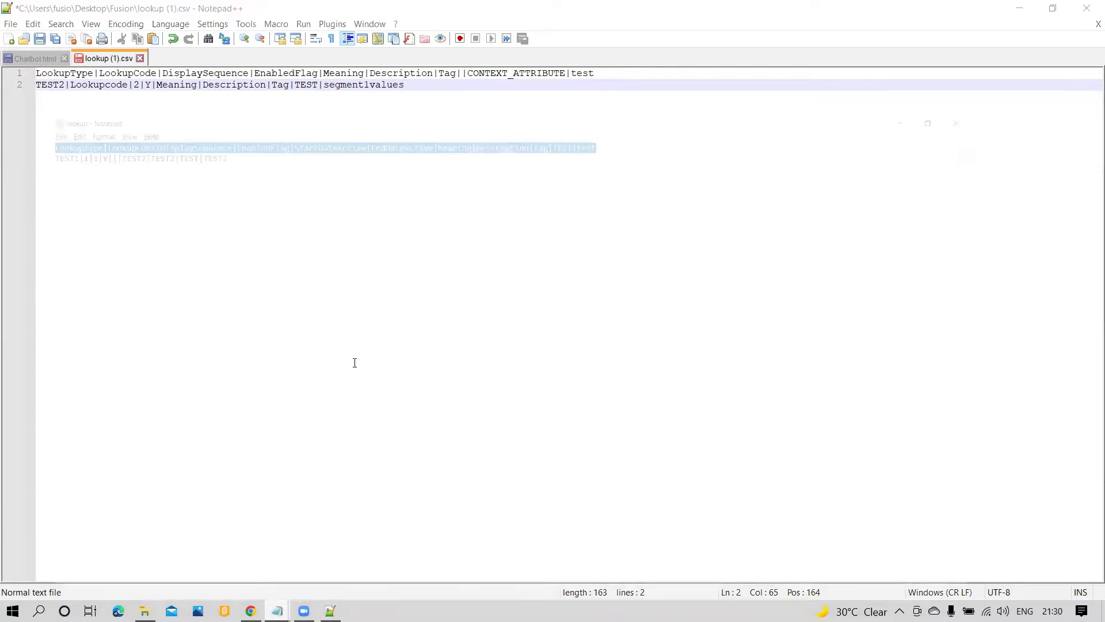
pyautogui.click(56, 52)
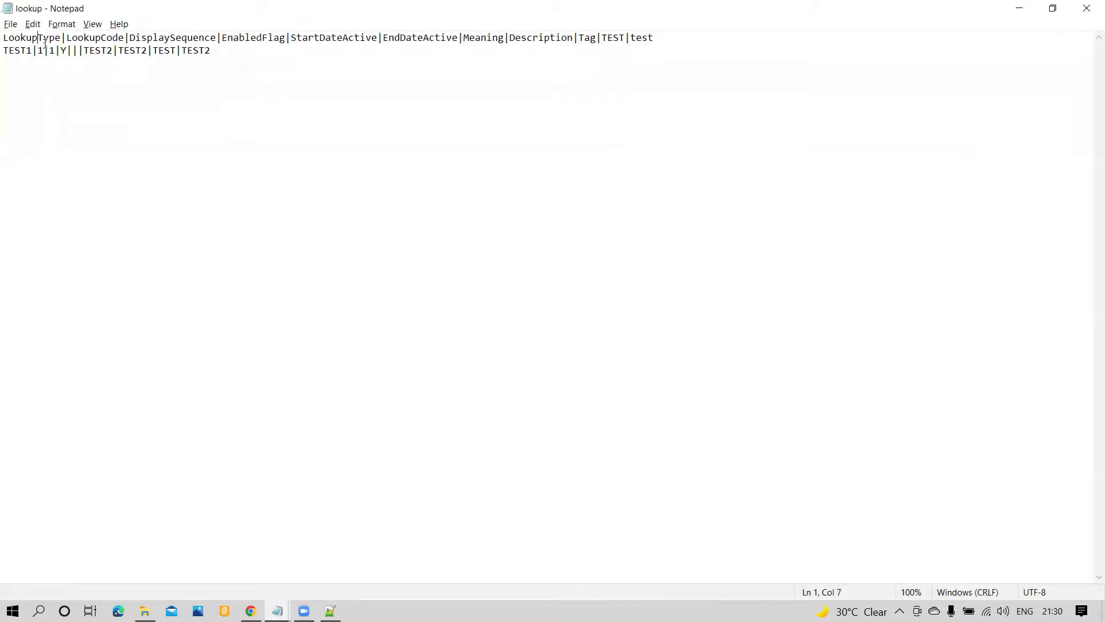
pyautogui.moveTo(4, 38); pyautogui.dragTo(222, 38)
pyautogui.click(149, 38)
pyautogui.click(286, 38)
pyautogui.moveTo(290, 38); pyautogui.dragTo(360, 40)
pyautogui.moveTo(389, 38); pyautogui.dragTo(451, 38)
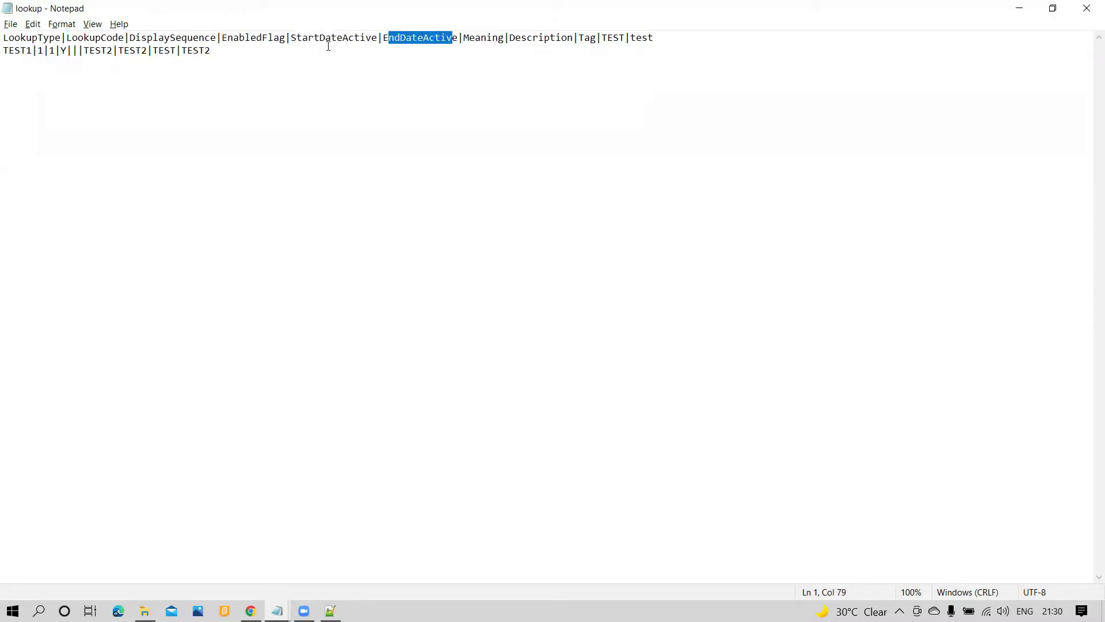
pyautogui.hotkey('ctrl', 'End')
pyautogui.moveTo(344, 38); pyautogui.dragTo(442, 39)
pyautogui.click(325, 48)
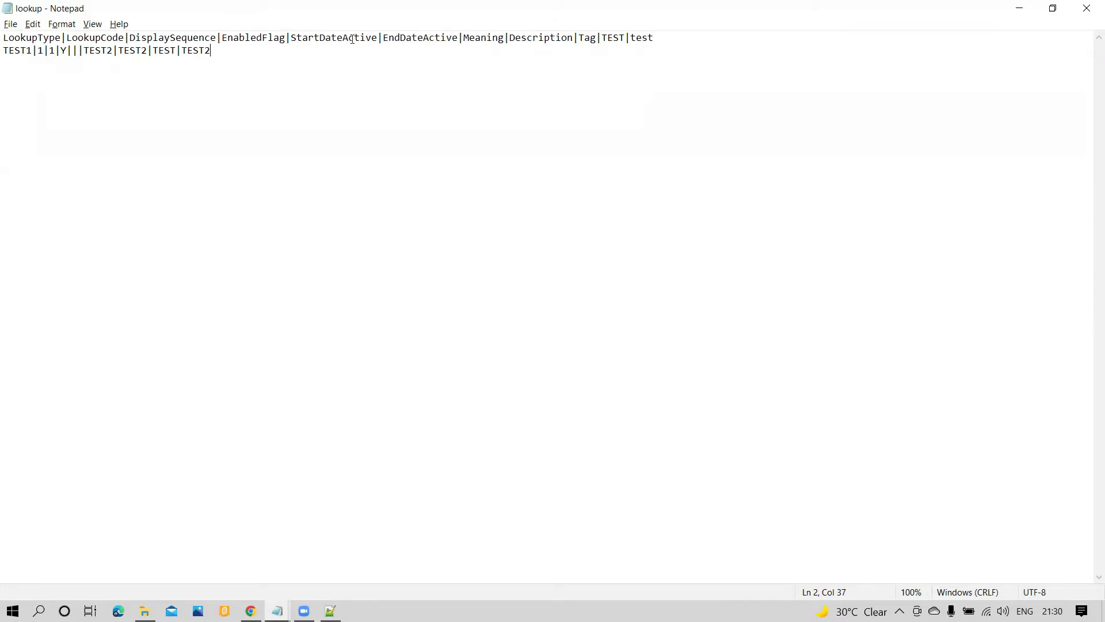
# Step: Return to lookup (1).csv in Notepad++, save it and review its header row
pyautogui.hotkey('alt', 'Tab')
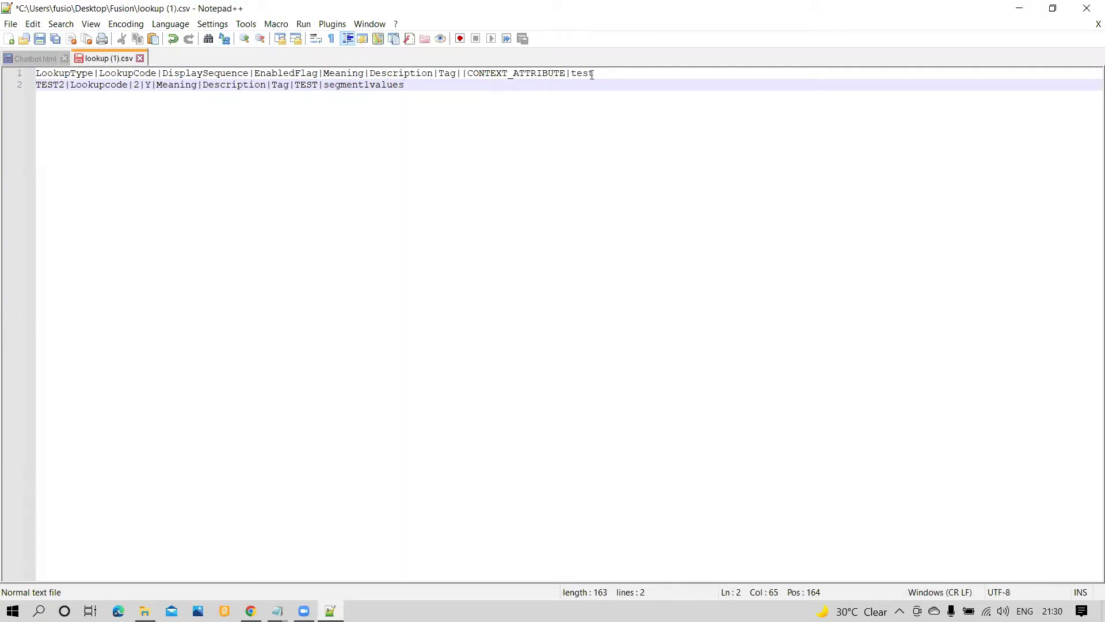
pyautogui.hotkey('ctrl', 's')
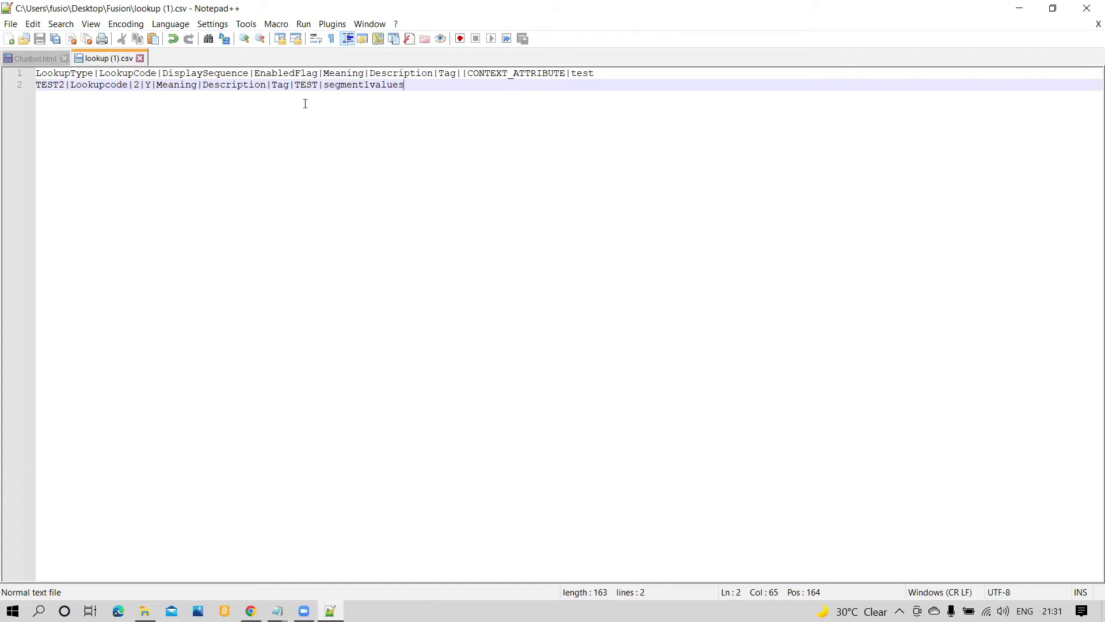
pyautogui.scroll(5, 298, 233)
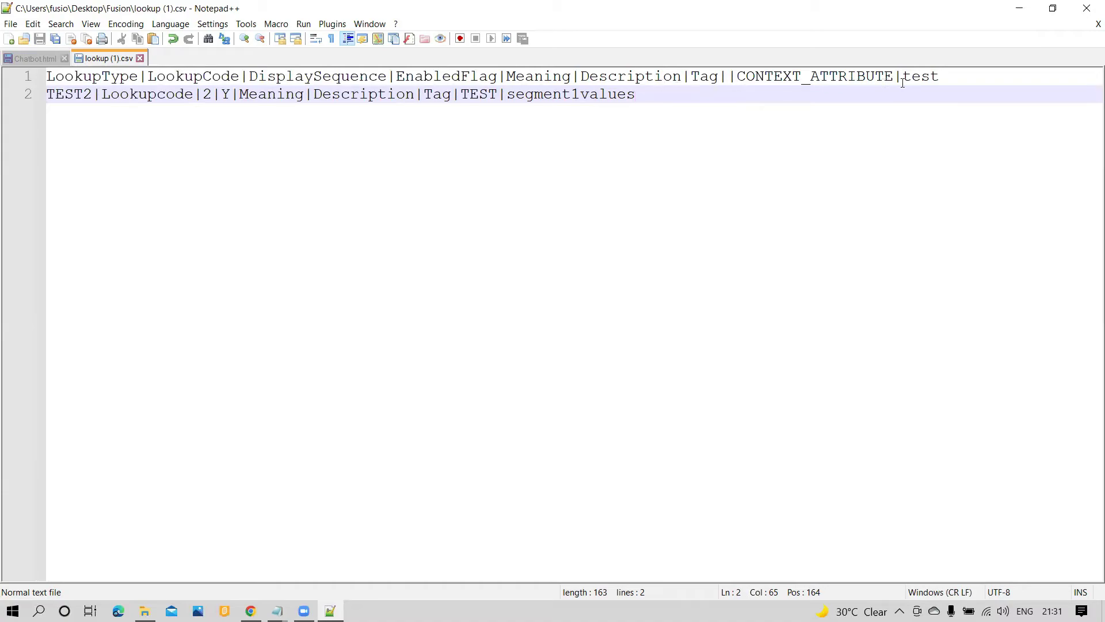
pyautogui.moveTo(941, 77); pyautogui.dragTo(54, 81)
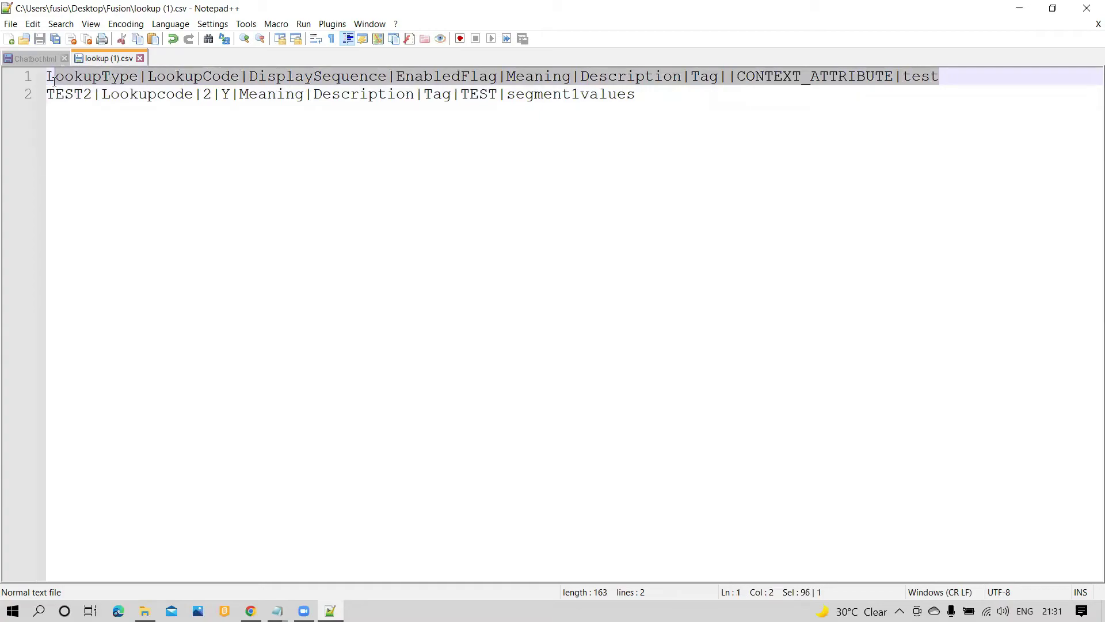
pyautogui.click(207, 157)
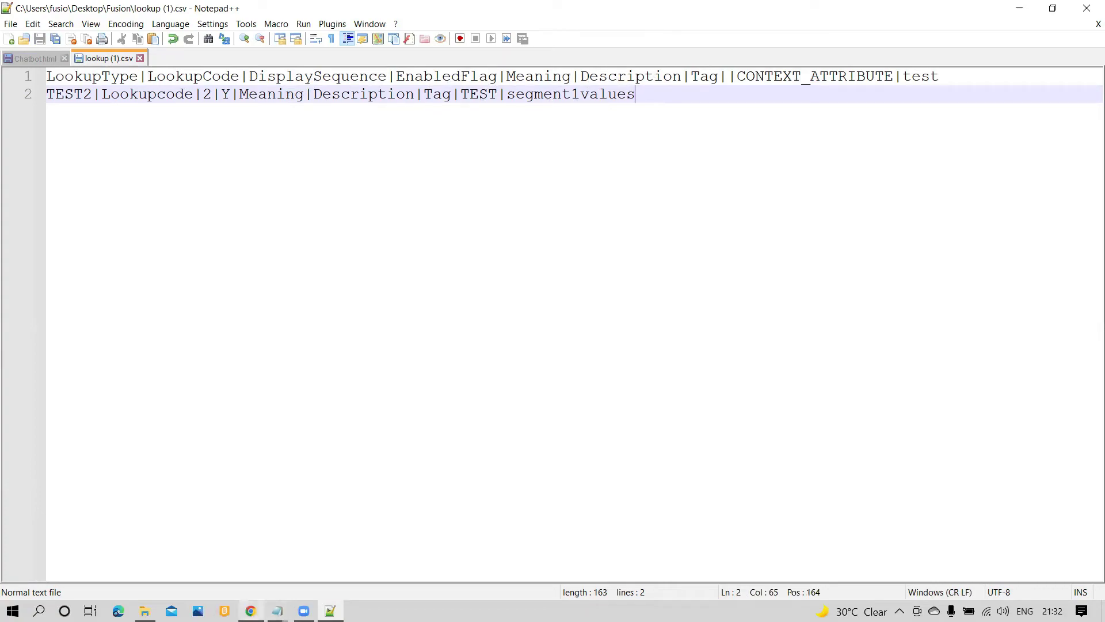
# Step: Switch to Oracle Fusion in Chrome and open the File Import and Export page from the Tools group
pyautogui.click(250, 611)
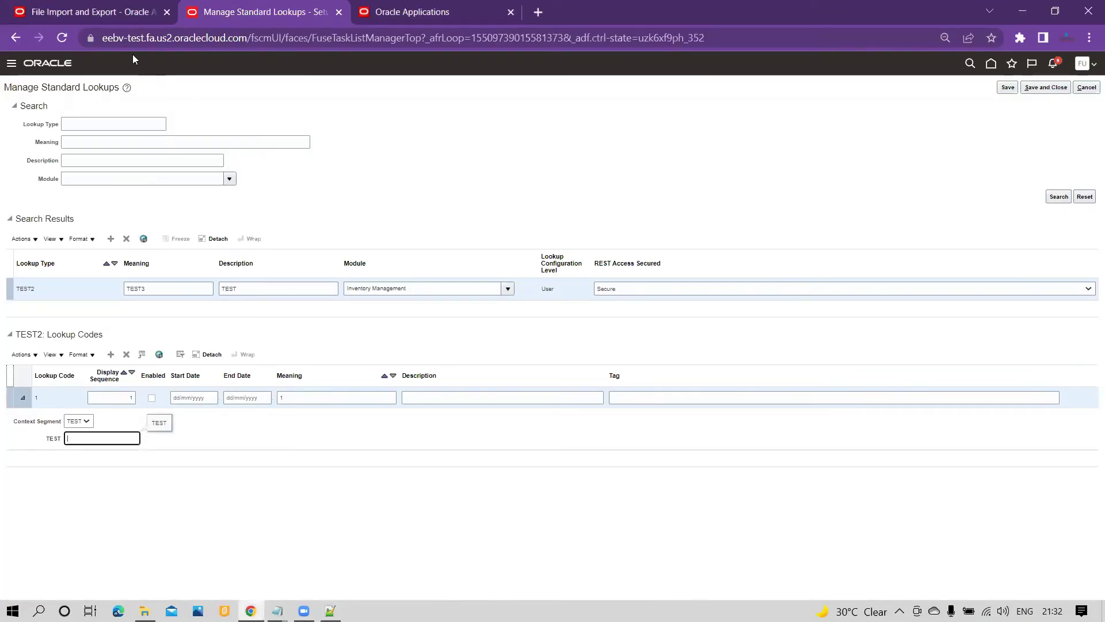
pyautogui.click(87, 18)
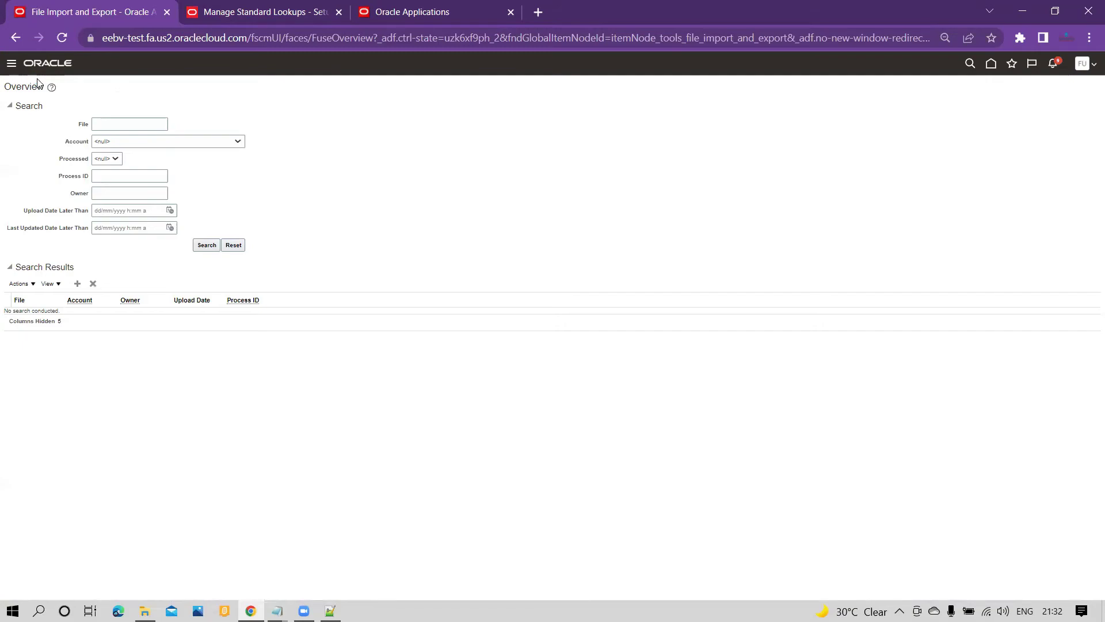
pyautogui.scroll(-4, 91, 515)
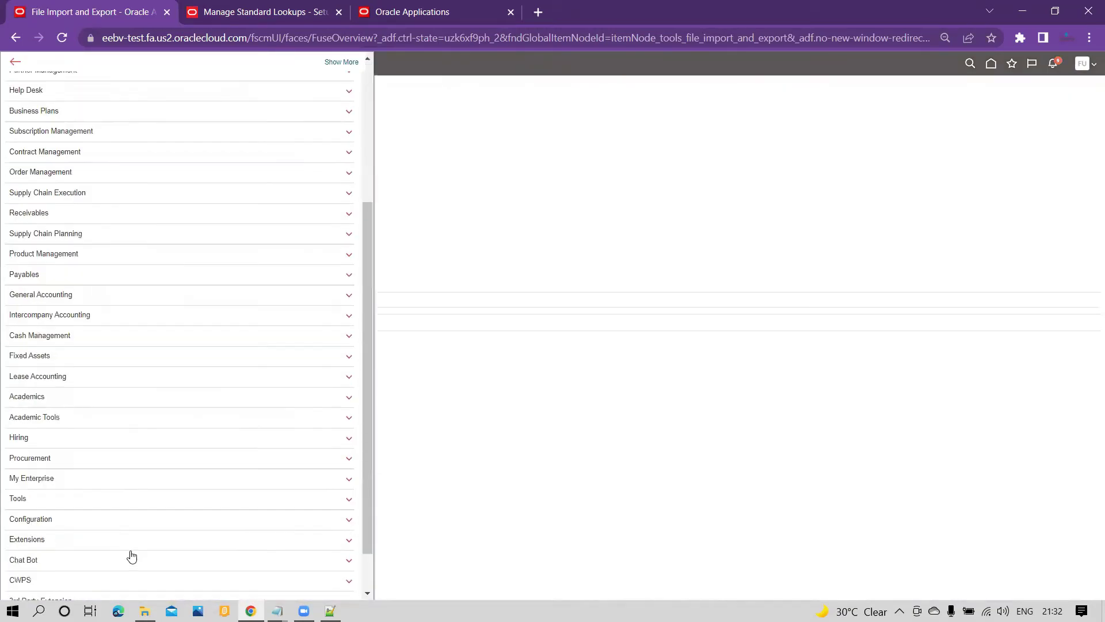
pyautogui.click(106, 498)
pyautogui.scroll(-2, 163, 550)
pyautogui.scroll(-1, 164, 551)
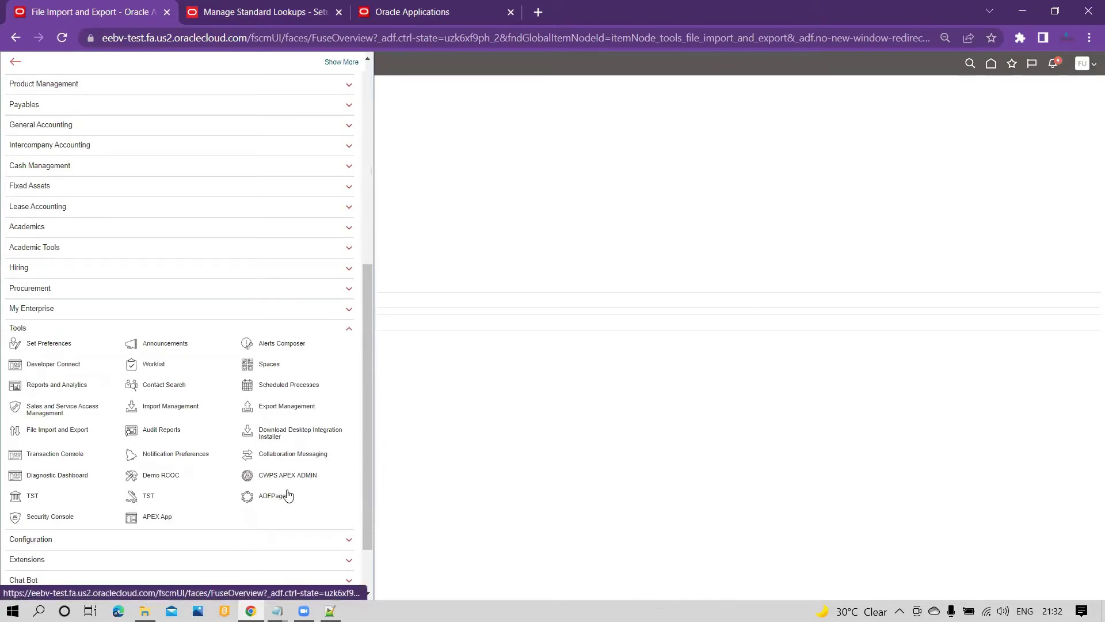
pyautogui.click(73, 436)
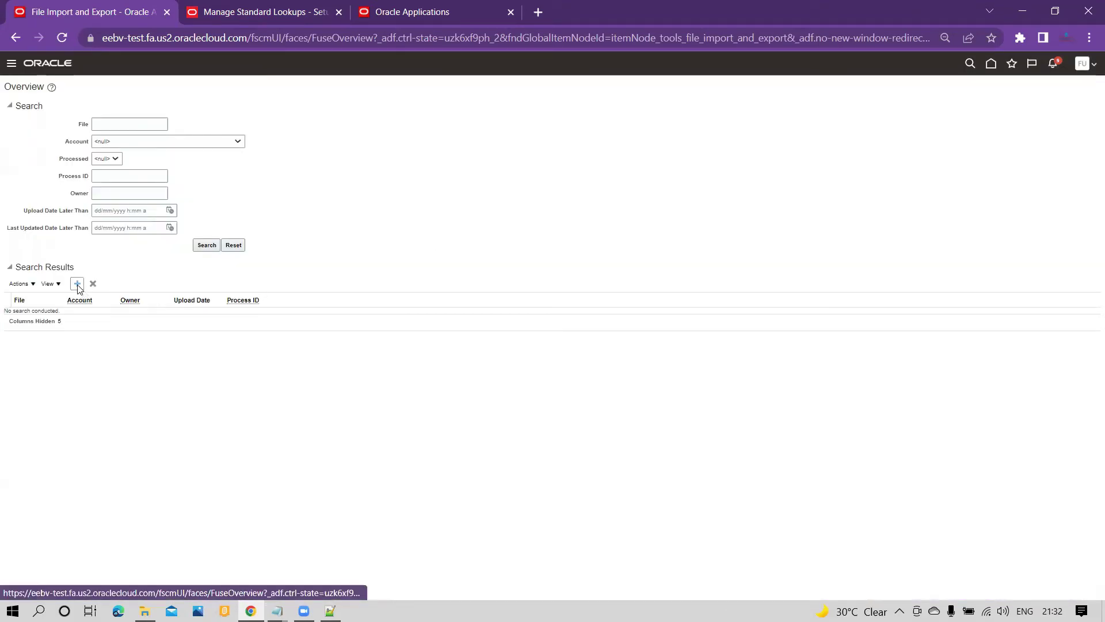
# Step: Start a new file upload and pick out the lookup (1) file in the Desktop's Fusion folder
pyautogui.click(77, 283)
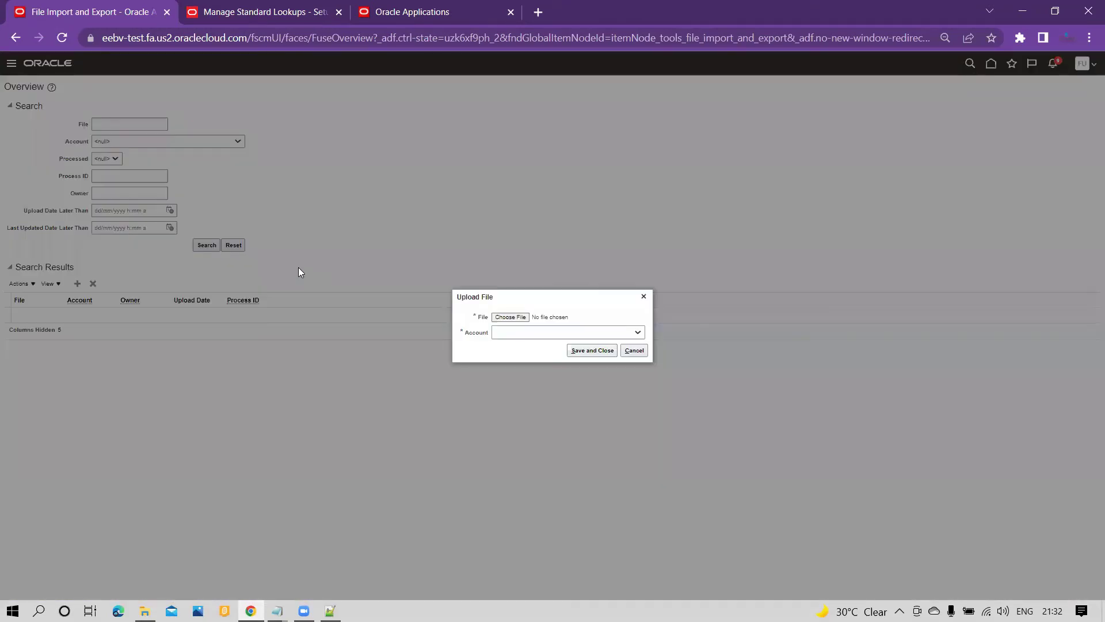
pyautogui.click(510, 318)
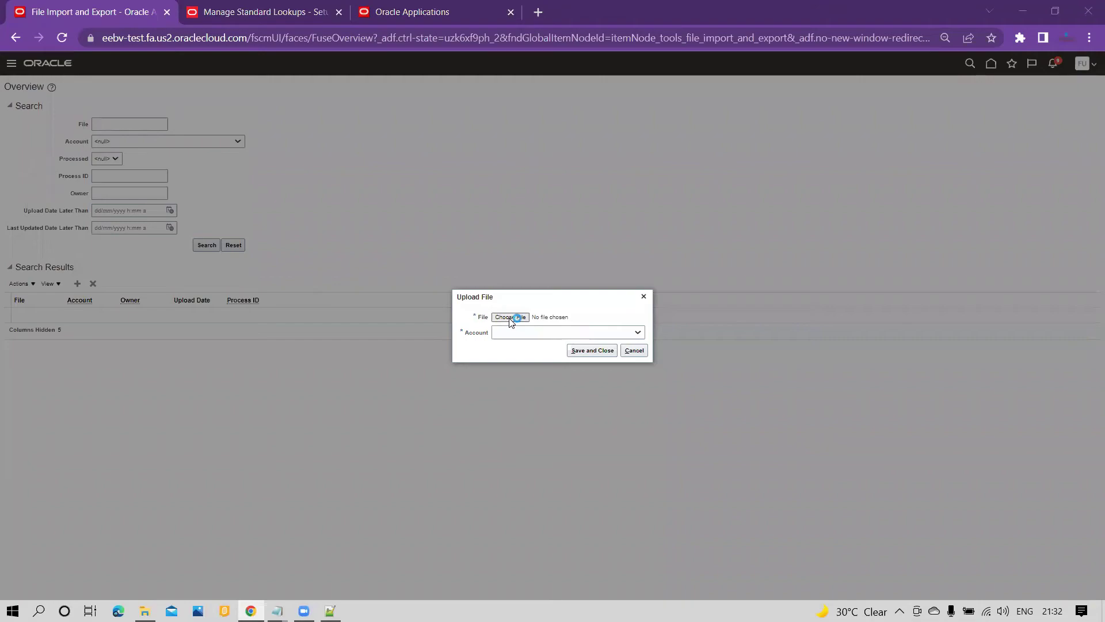
pyautogui.click(276, 146)
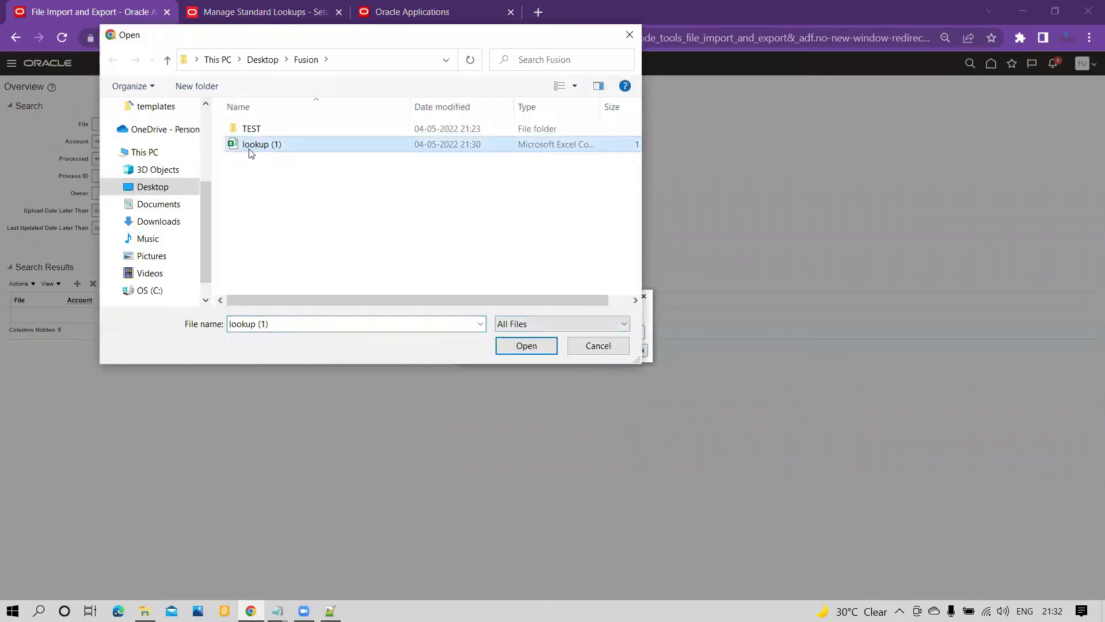
# Step: Rename the lookup (1) file to "lookup" and choose it as the file to upload
pyautogui.click(286, 146)
pyautogui.click(295, 144)
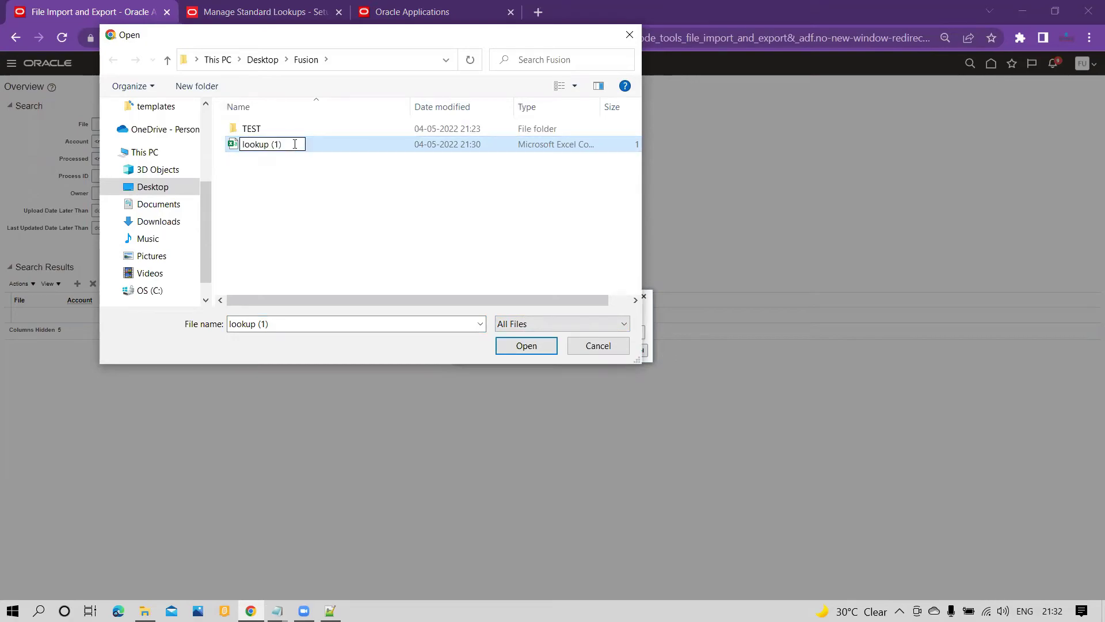
pyautogui.press('BackSpace')
pyautogui.press('BackSpace')
pyautogui.press('BackSpace')
pyautogui.press('BackSpace')
pyautogui.click(310, 200)
pyautogui.click(391, 148)
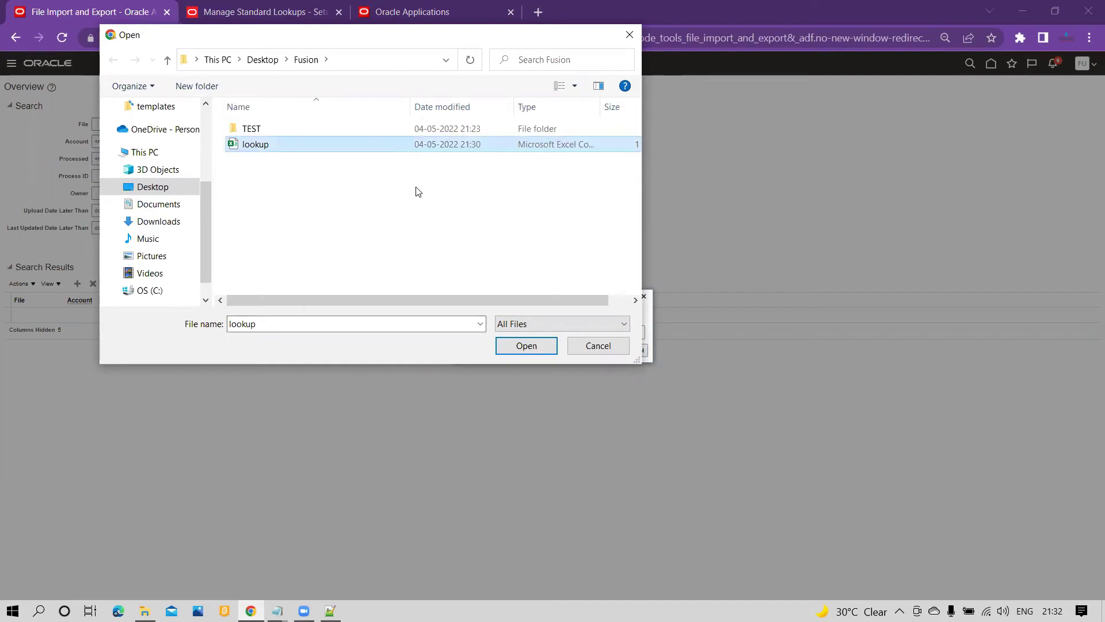
pyautogui.click(503, 346)
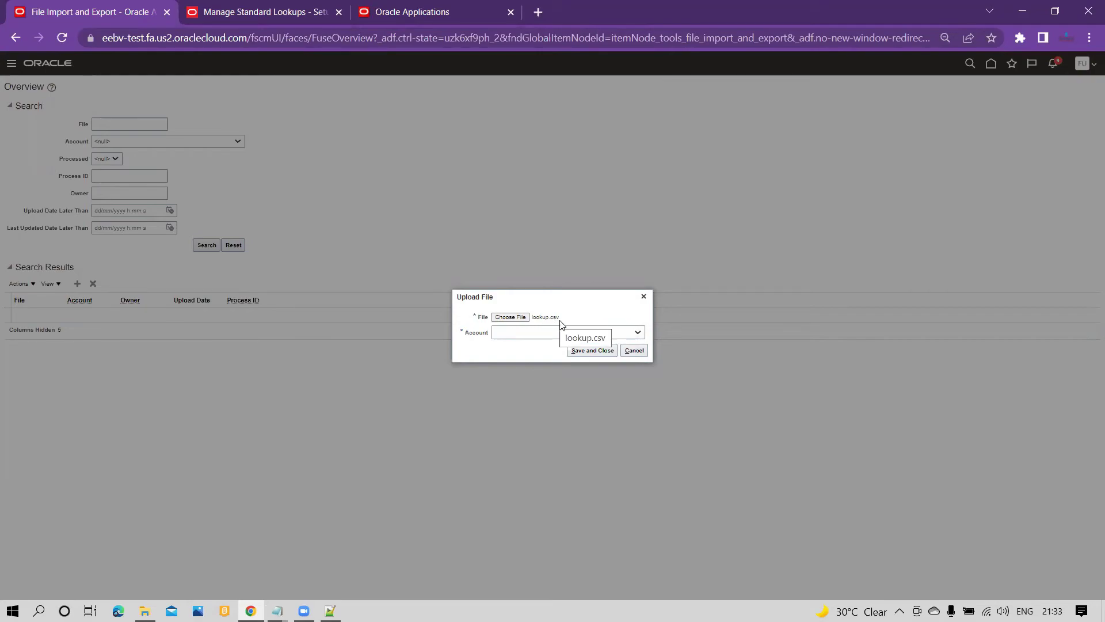
# Step: Set the upload account to setup/functionalSetupManager/import and save the lookup.csv file upload
pyautogui.click(580, 336)
pyautogui.moveTo(638, 363); pyautogui.dragTo(643, 469)
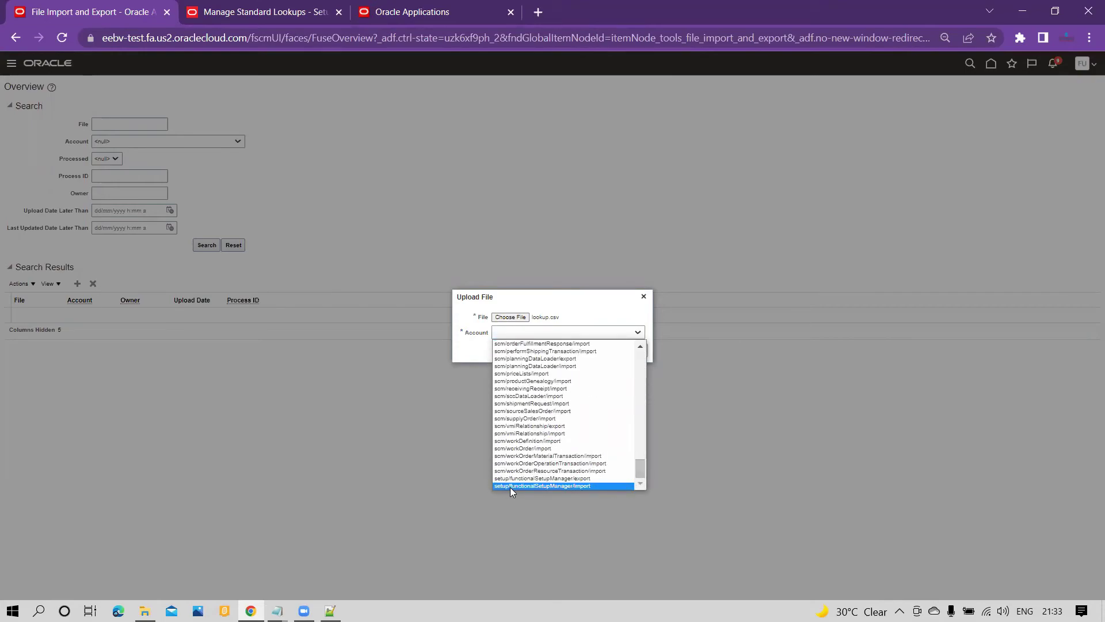
pyautogui.click(546, 486)
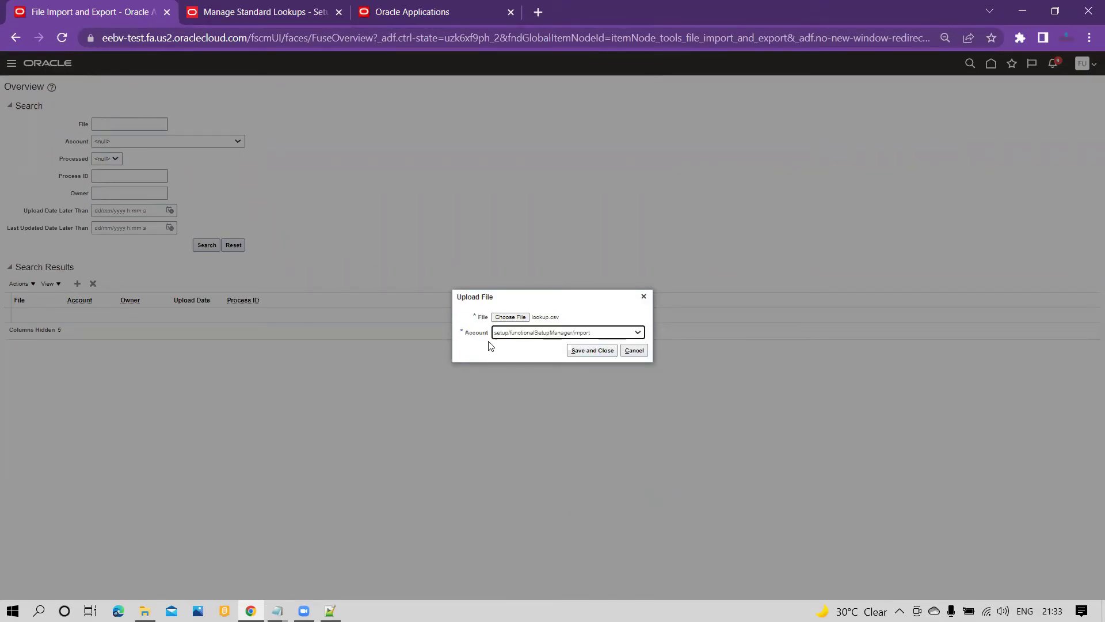
pyautogui.click(595, 352)
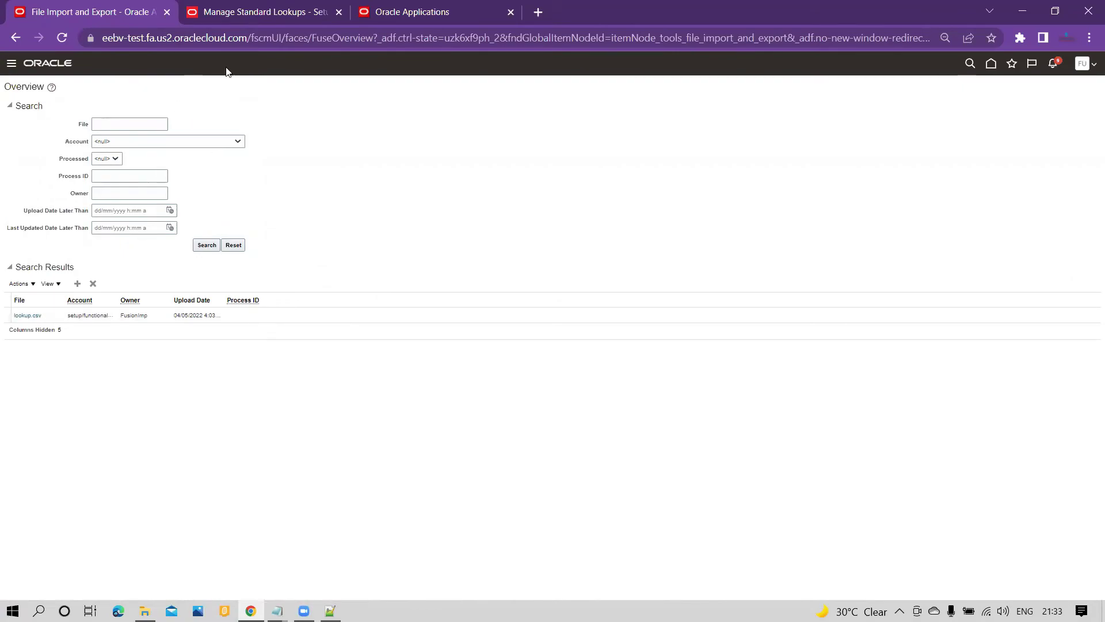
# Step: Return to Manage Standard Lookups, start an import for lookup type TEST2 and set its account to setup/functionalSetupManager/import
pyautogui.click(234, 13)
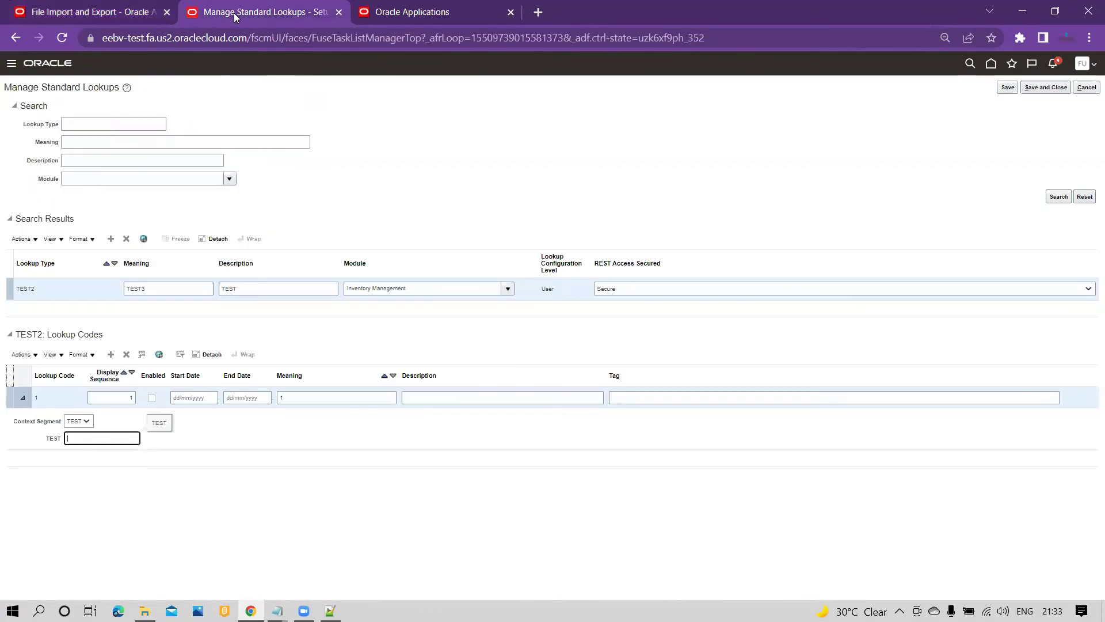
pyautogui.click(56, 291)
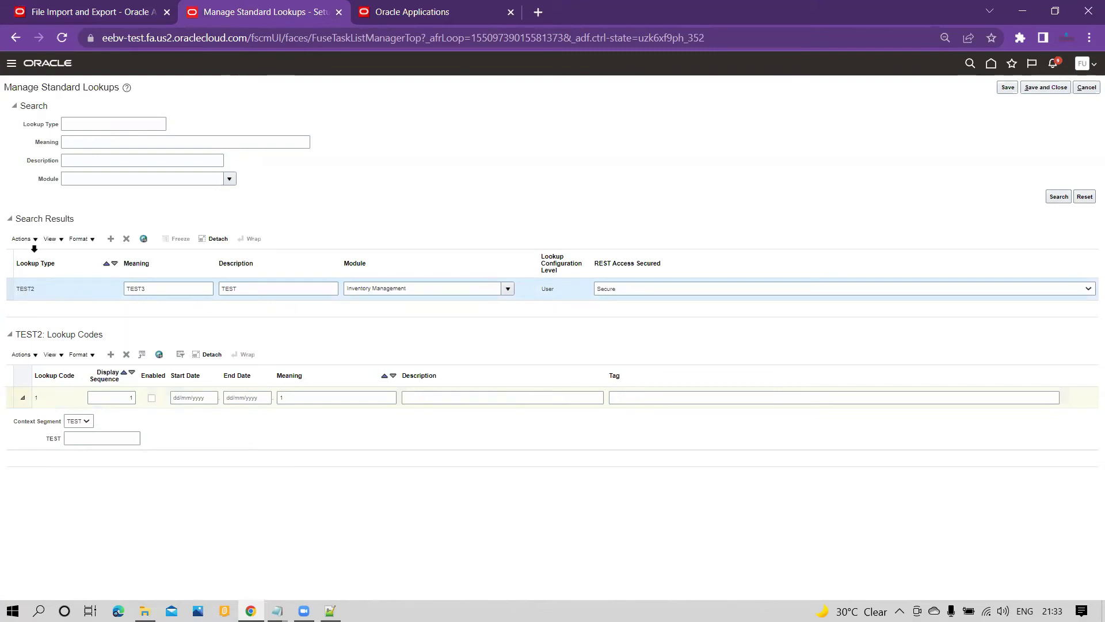
pyautogui.click(24, 238)
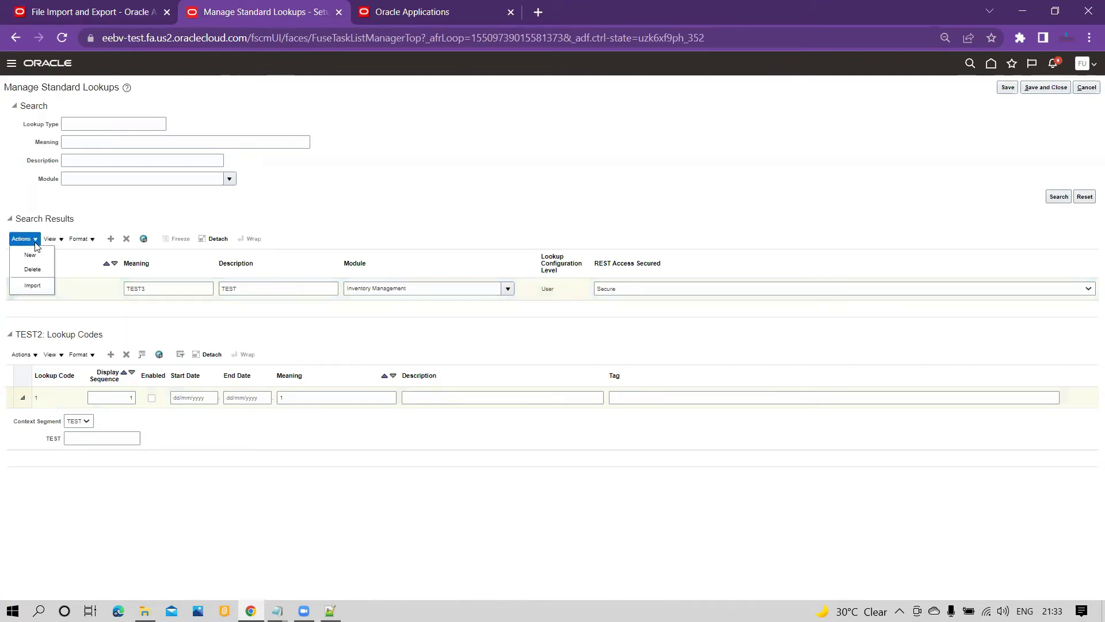
pyautogui.click(32, 285)
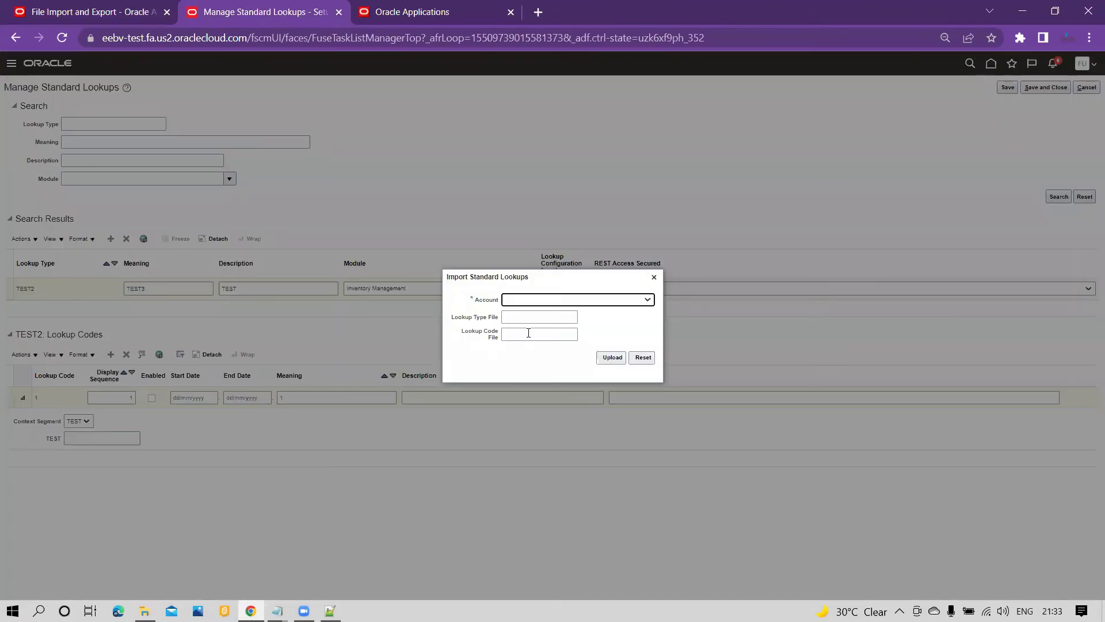
pyautogui.click(554, 303)
pyautogui.moveTo(651, 333); pyautogui.dragTo(652, 443)
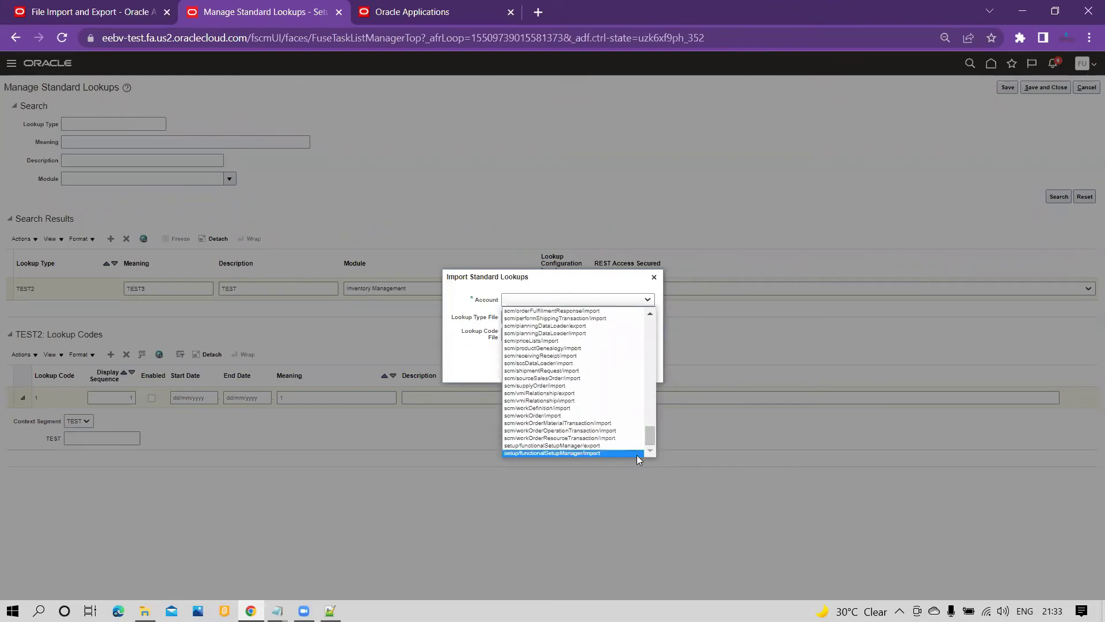
pyautogui.click(637, 453)
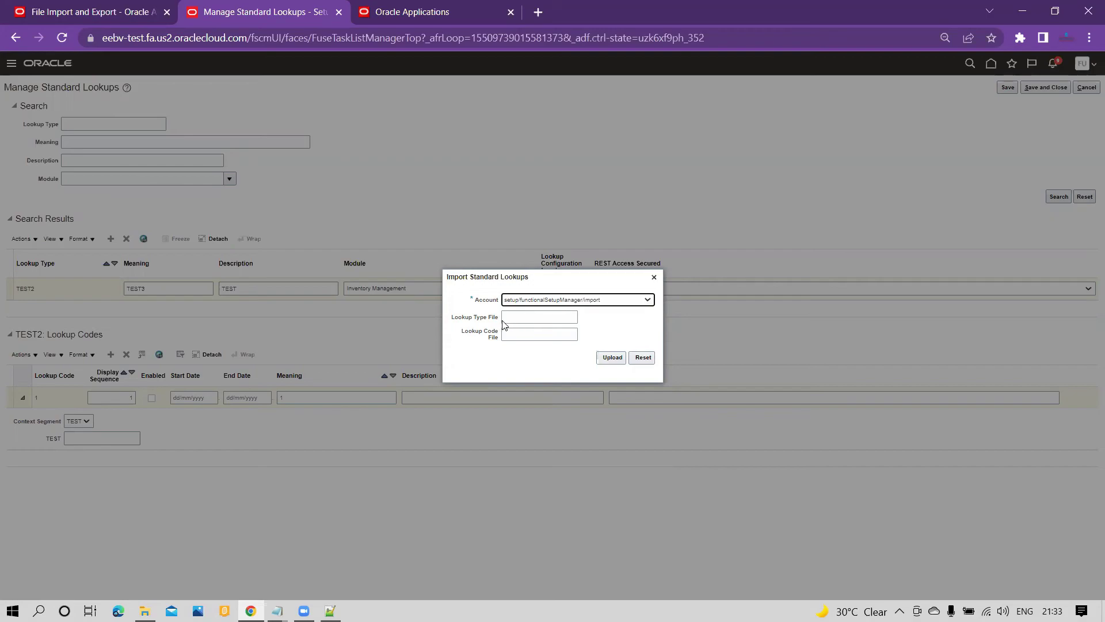
# Step: Enter lookup.csv as the lookup code file, leave the lookup type file blank, and upload it
pyautogui.click(557, 315)
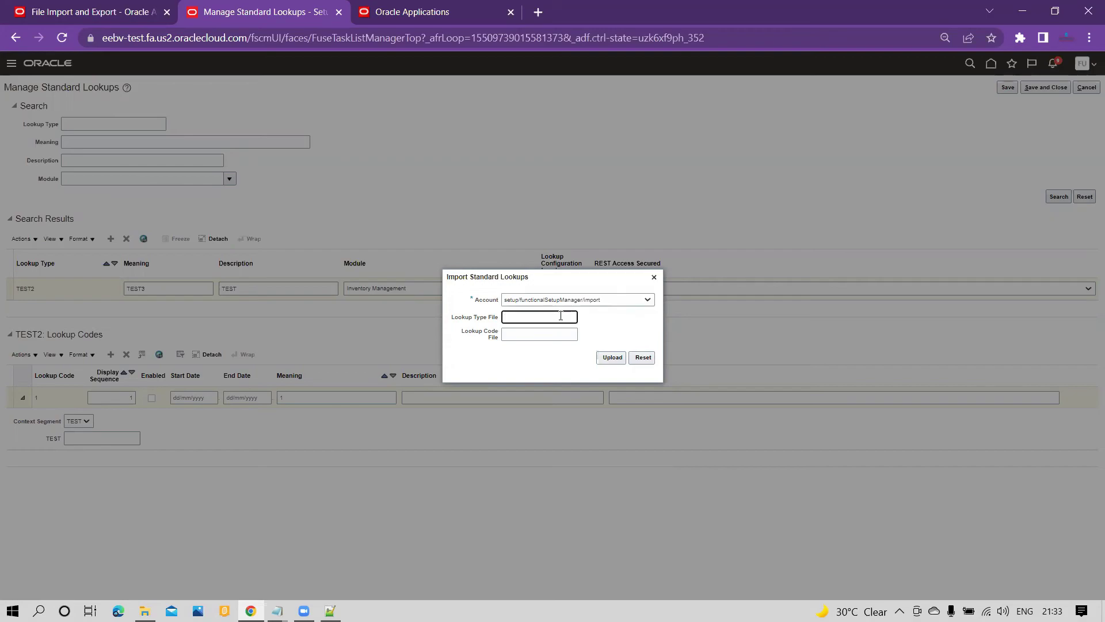
pyautogui.click(518, 336)
pyautogui.click(515, 335)
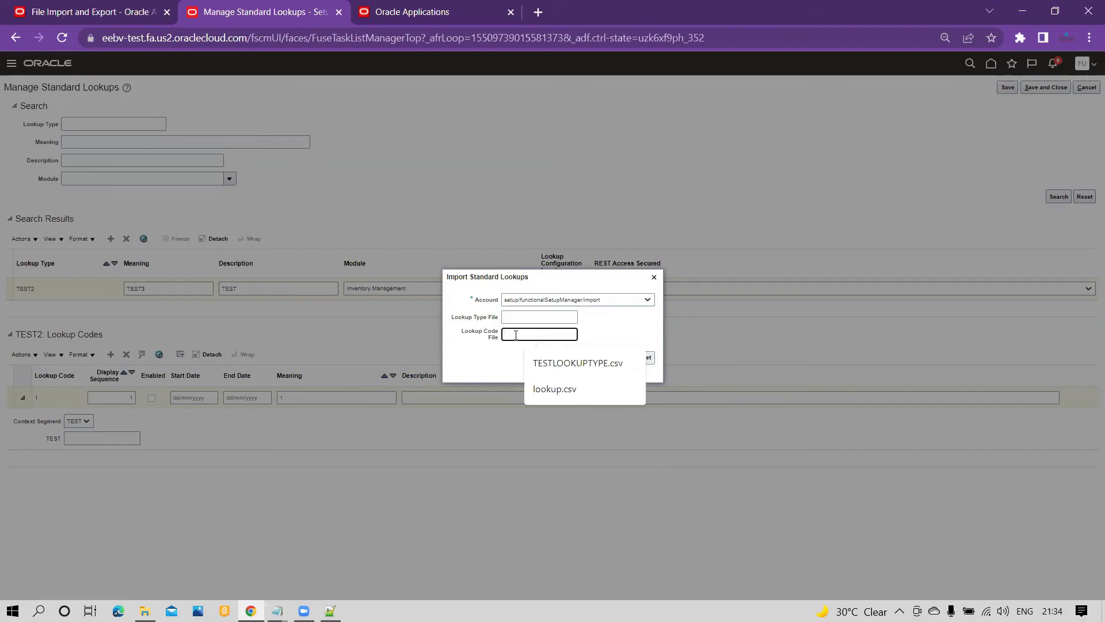
pyautogui.write('lookup')
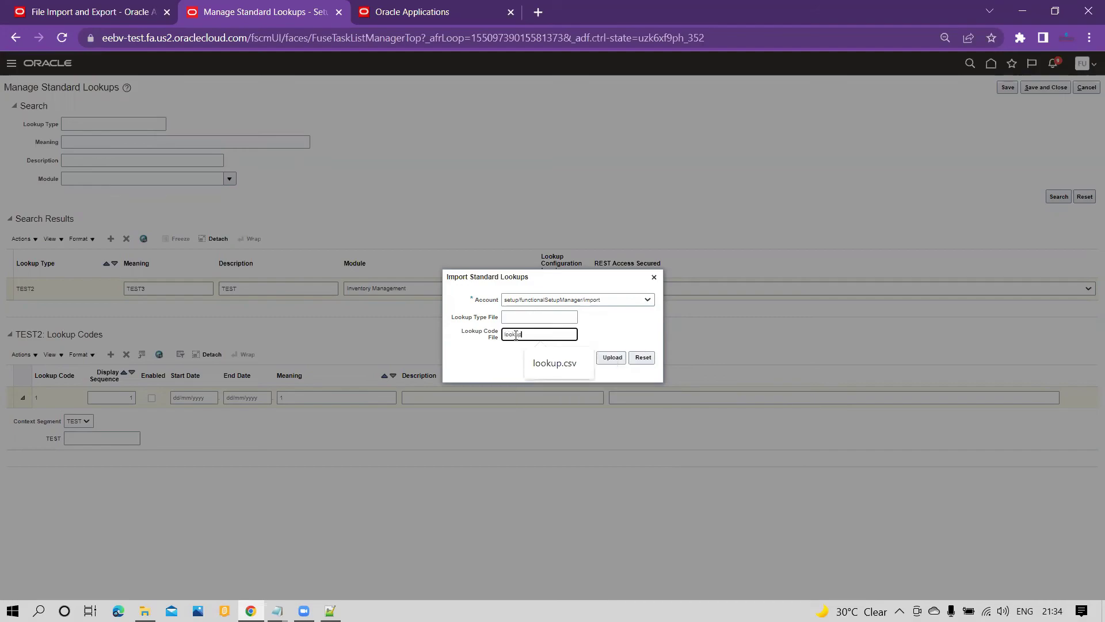
pyautogui.write('.csv')
pyautogui.click(611, 340)
pyautogui.click(481, 336)
pyautogui.click(612, 358)
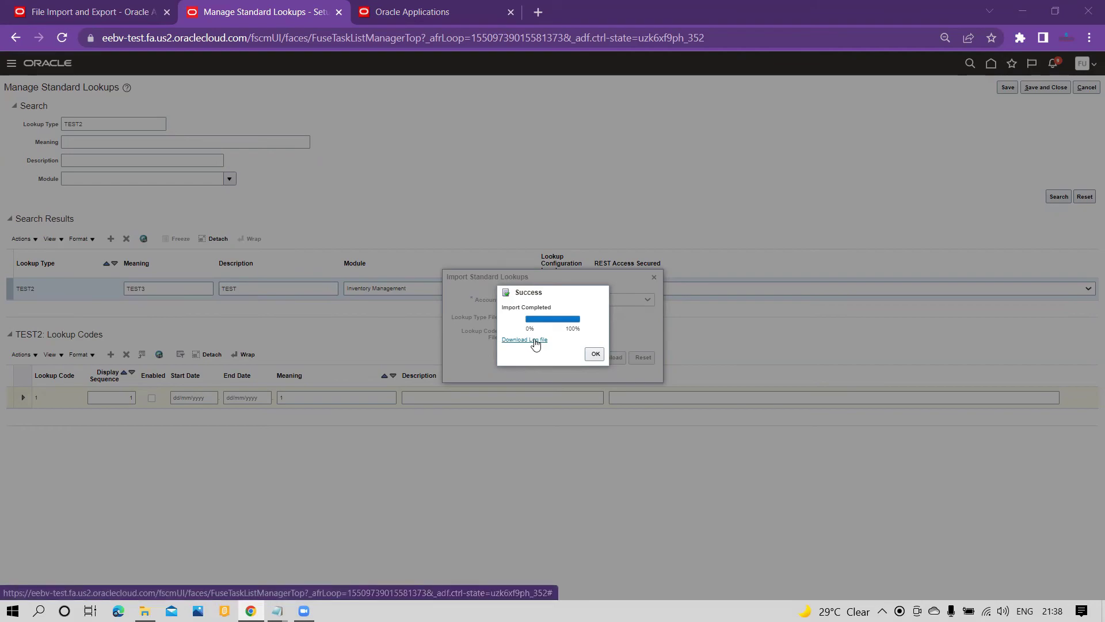
# Step: Download the import log file, review its record and error counts, and close the log and the import dialogs
pyautogui.click(535, 341)
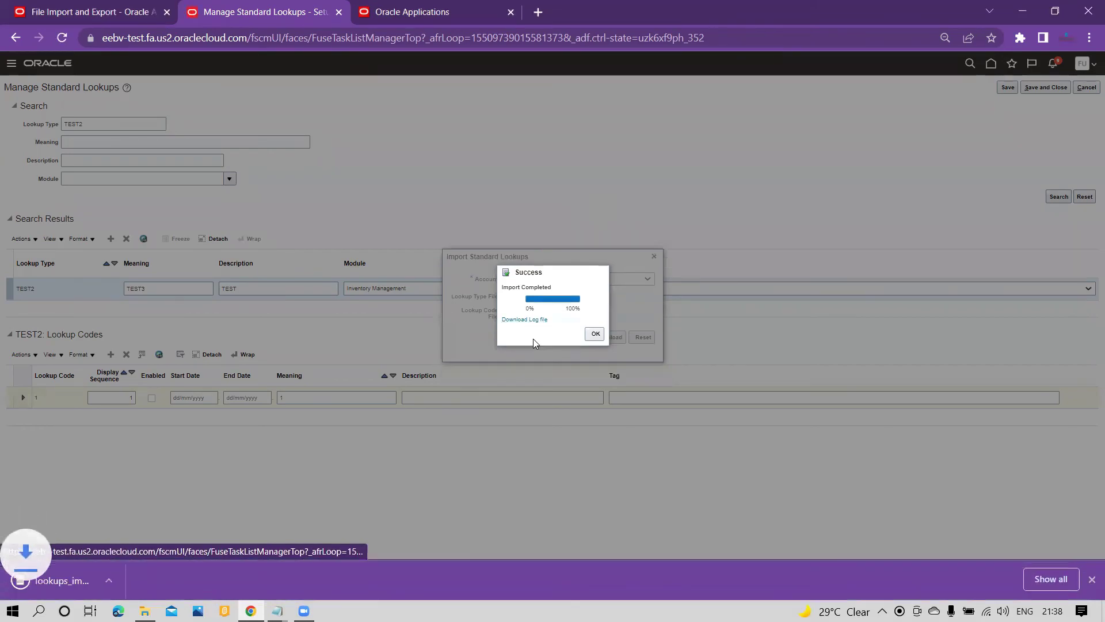
pyautogui.click(87, 586)
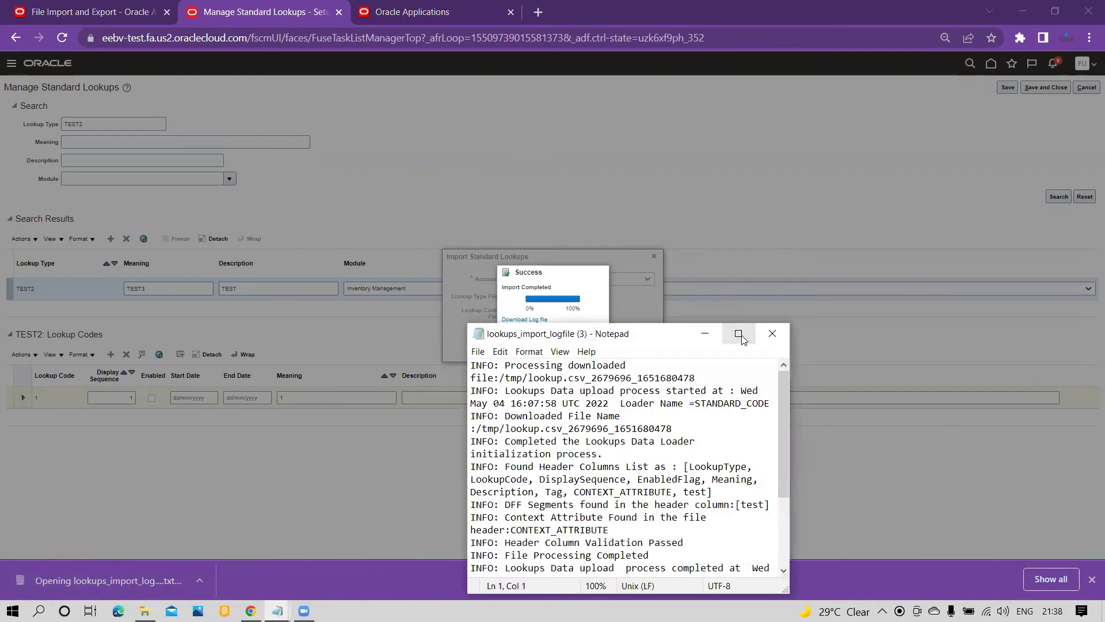
pyautogui.scroll(-3, 647, 417)
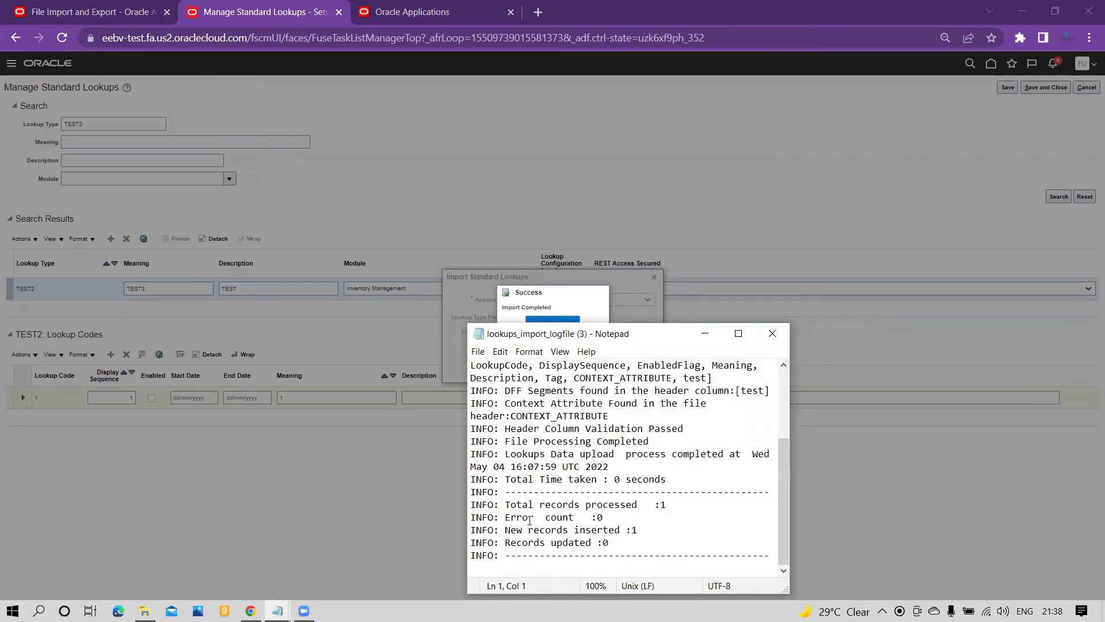
pyautogui.click(772, 334)
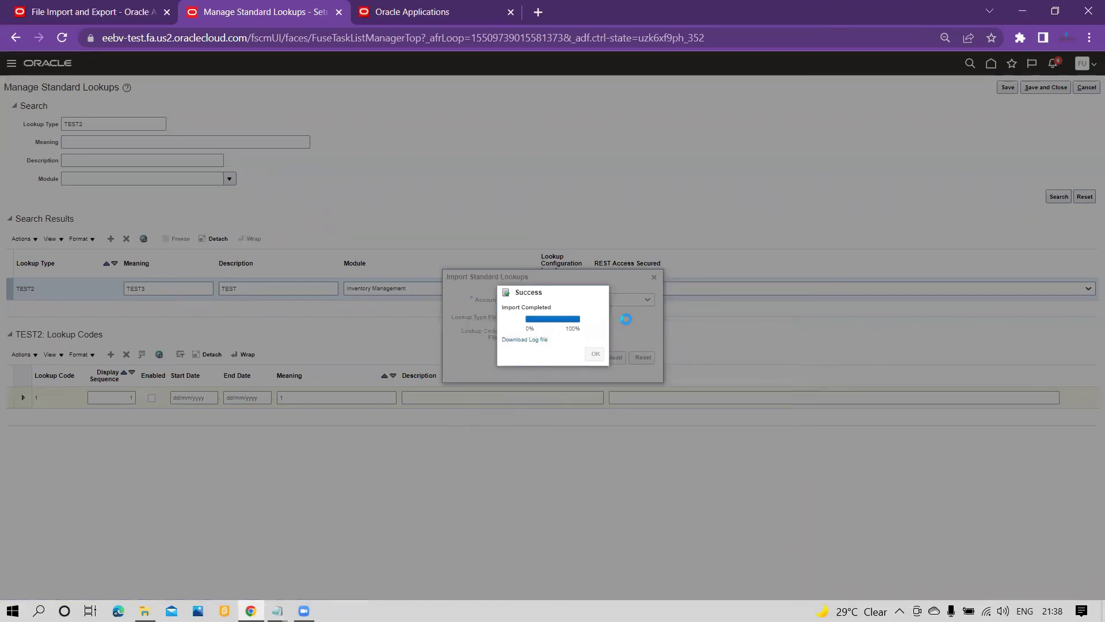
pyautogui.press('Return')
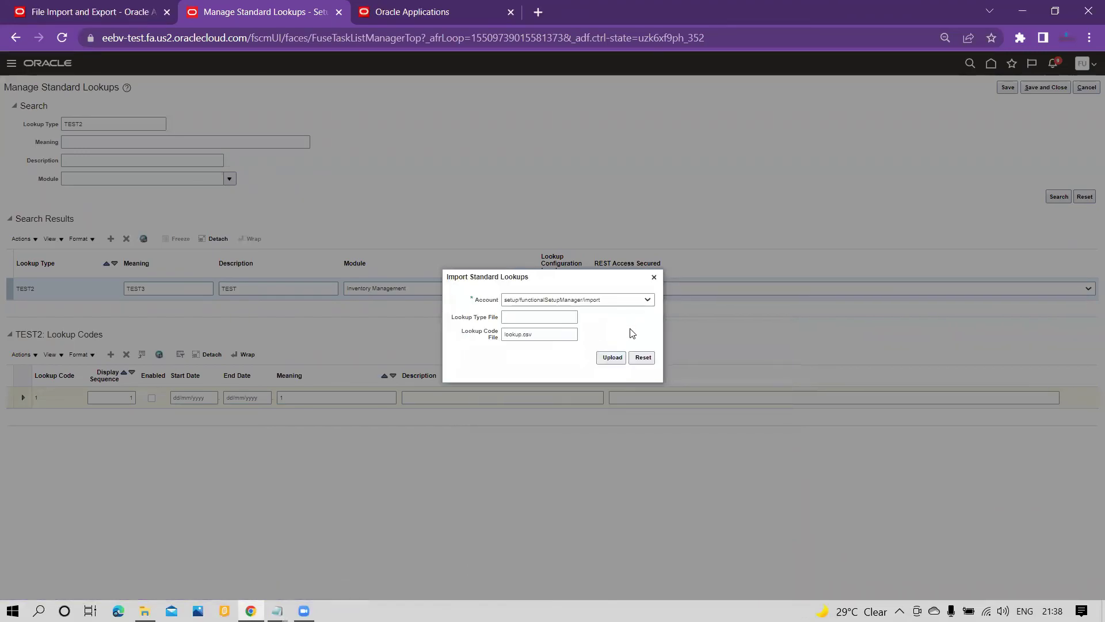
pyautogui.click(654, 277)
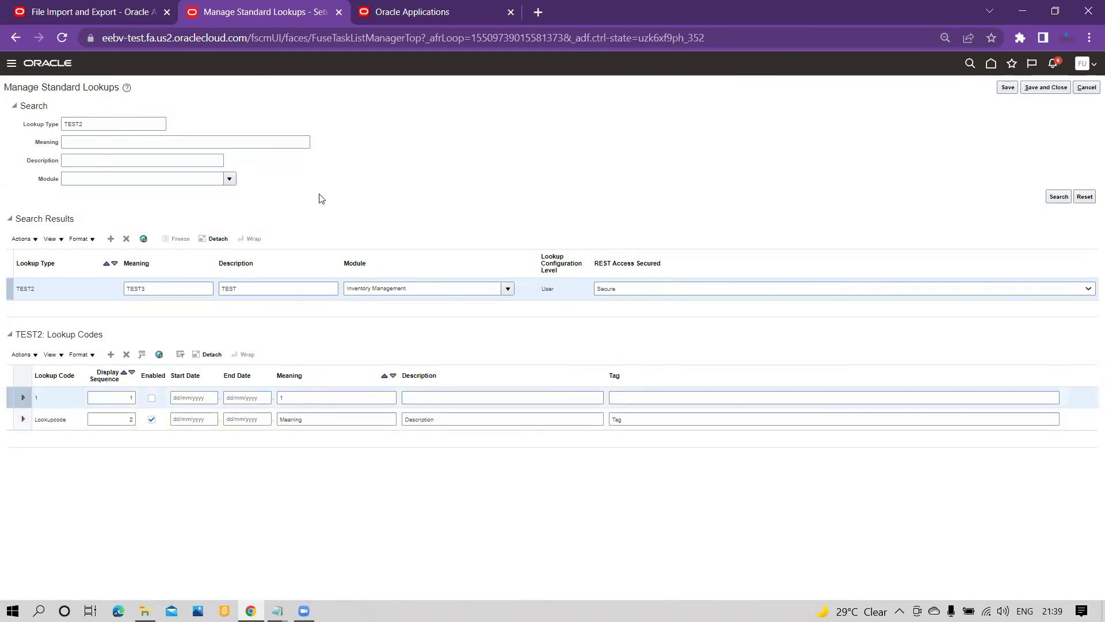
# Step: Check the imported Lookupcode row's sequence, meaning, description and tag, and expand it to inspect its TEST context segment value
pyautogui.click(51, 425)
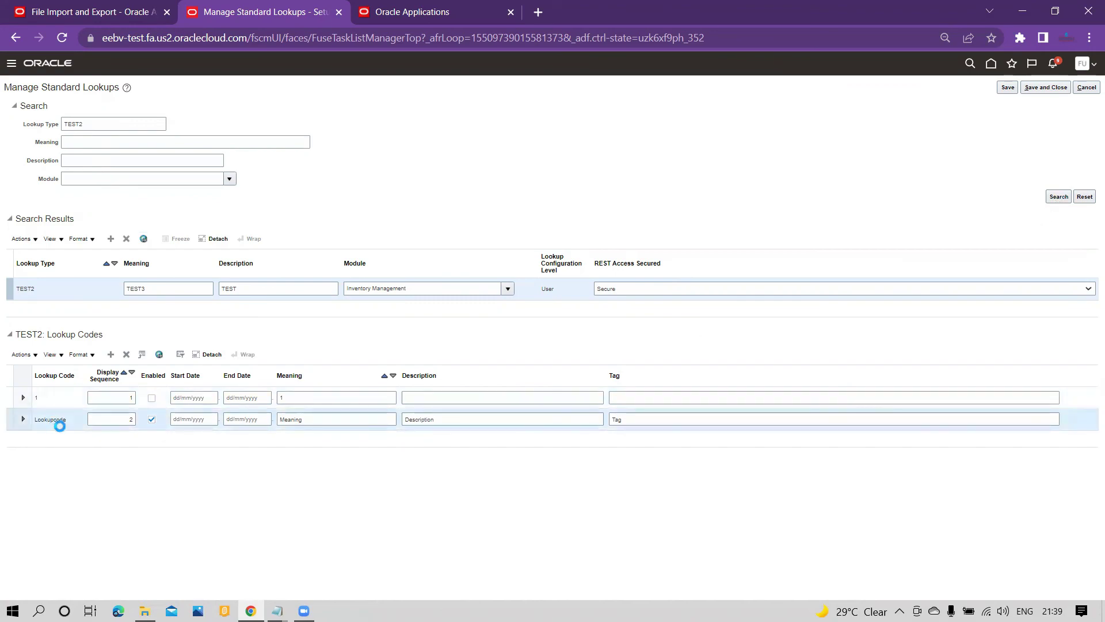
pyautogui.click(131, 423)
pyautogui.write('2')
pyautogui.click(320, 419)
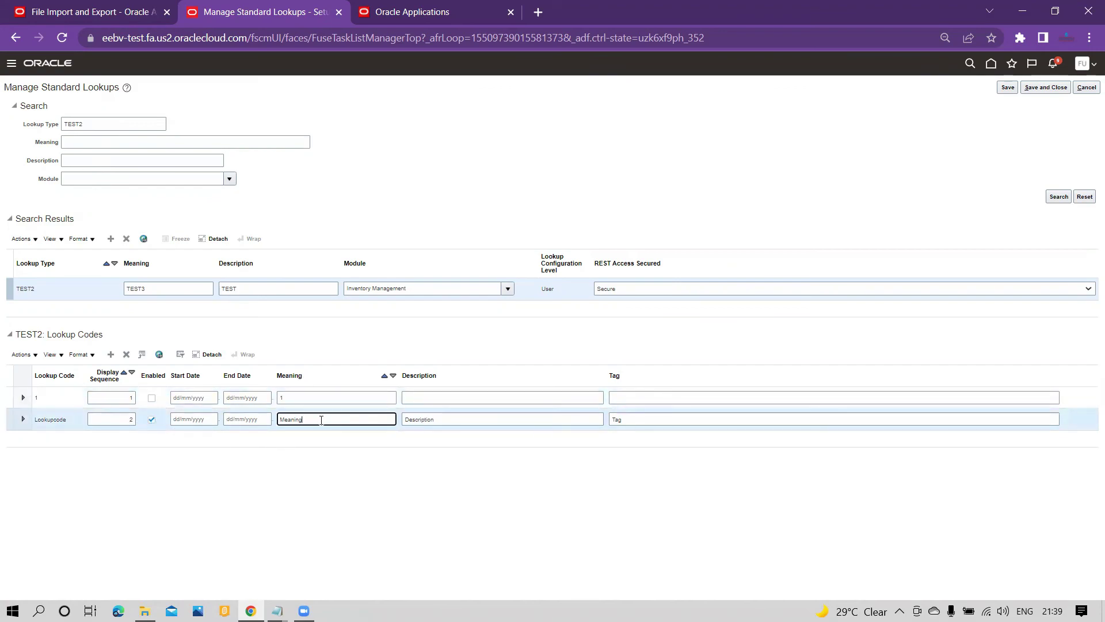
pyautogui.click(443, 420)
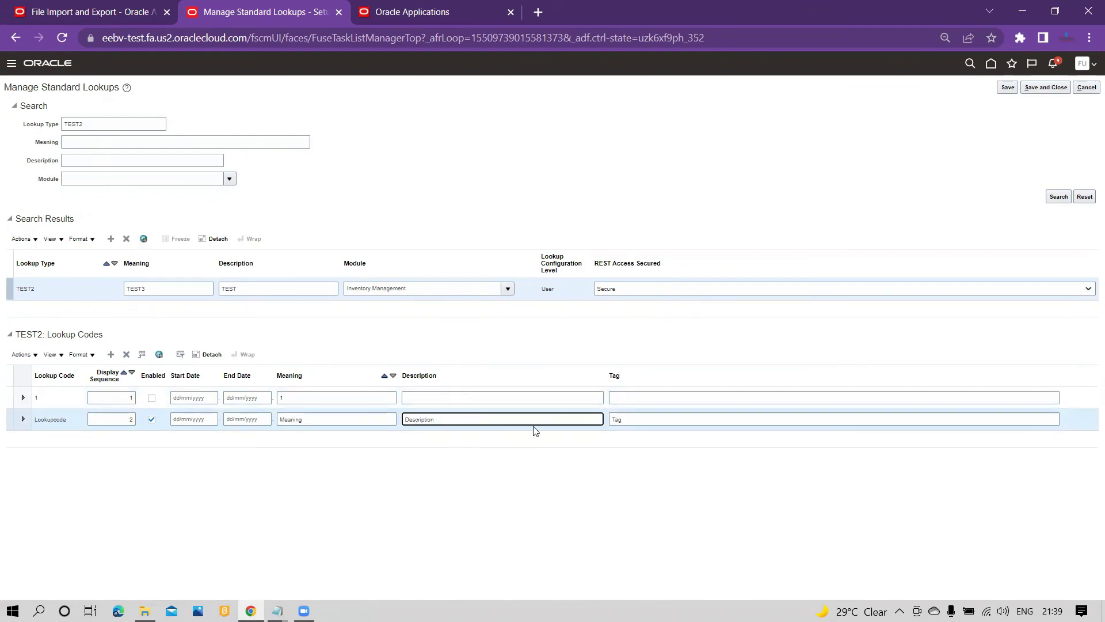
pyautogui.click(640, 422)
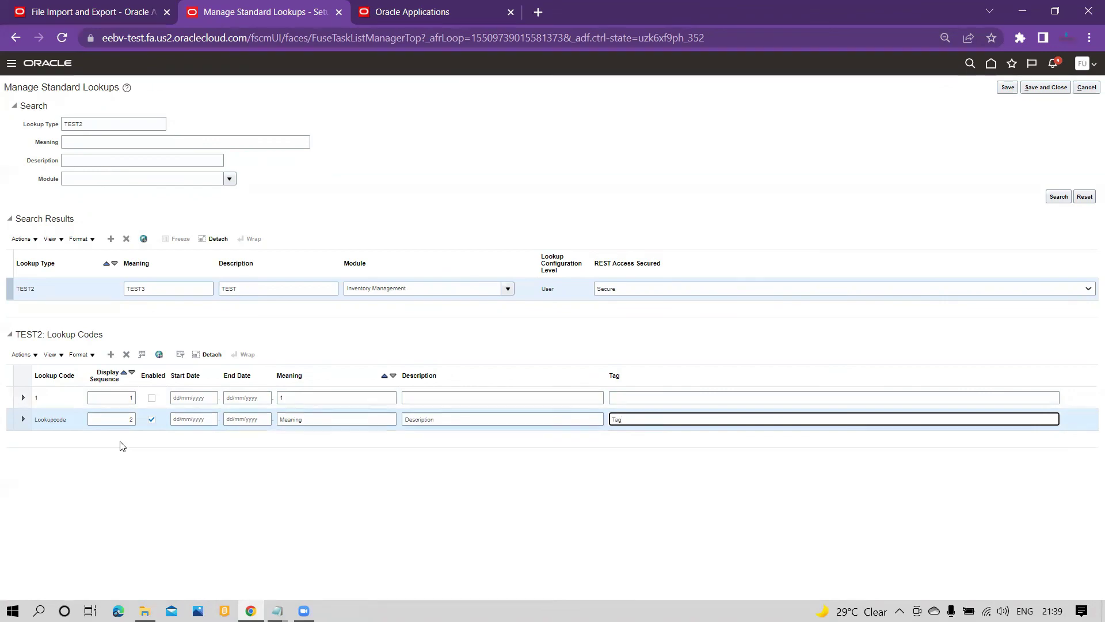
pyautogui.click(24, 422)
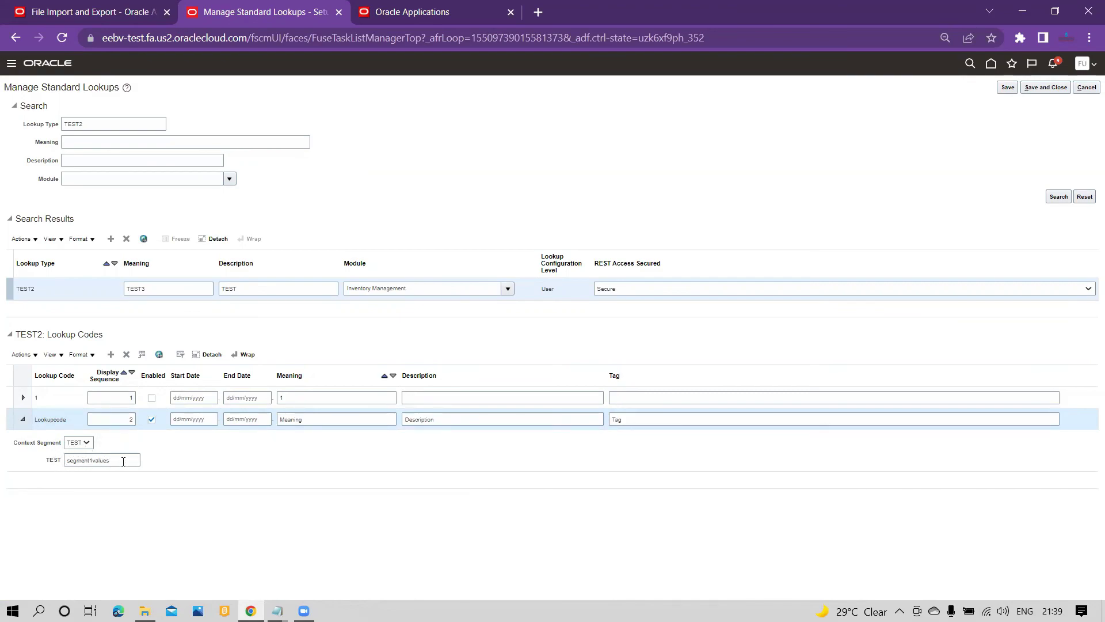
pyautogui.moveTo(123, 462); pyautogui.dragTo(53, 464)
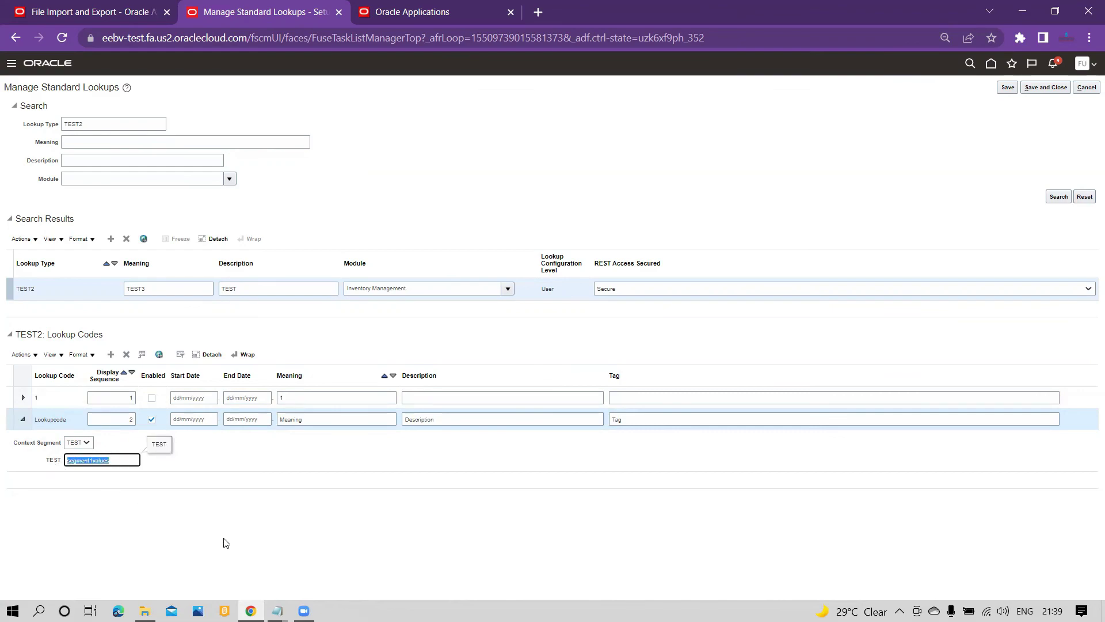
# Step: Open the lookup file from the Fusion folder in Notepad++, compare its values with the imported code, and return to Chrome
pyautogui.click(144, 611)
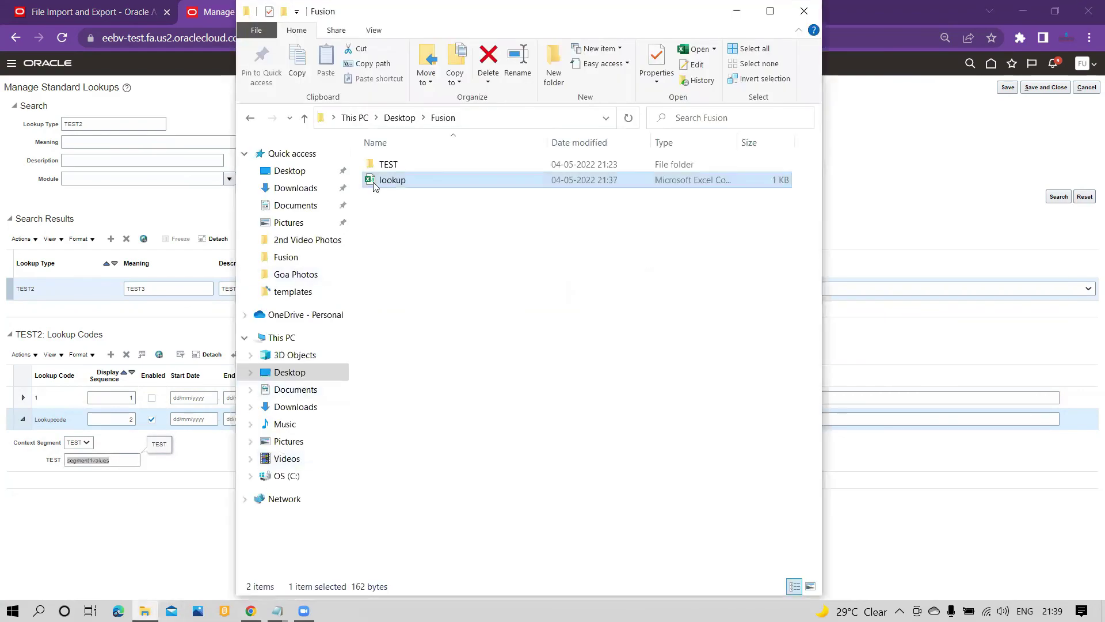
pyautogui.rightClick(392, 178)
pyautogui.click(444, 287)
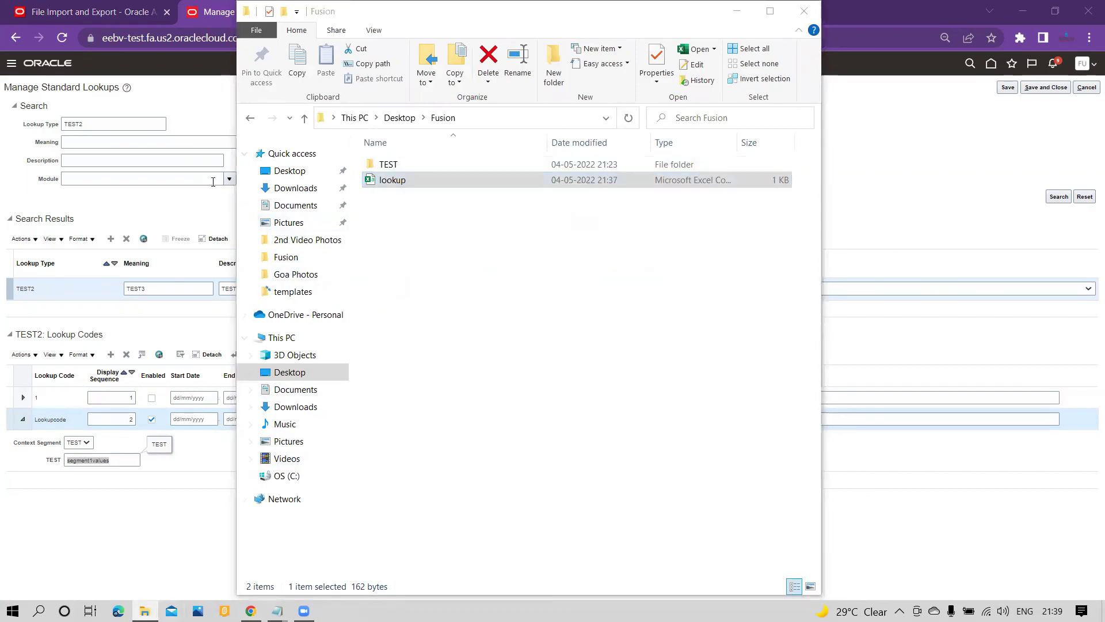
pyautogui.moveTo(632, 107); pyautogui.dragTo(509, 100)
pyautogui.moveTo(953, 77); pyautogui.dragTo(727, 76)
pyautogui.moveTo(498, 95); pyautogui.dragTo(461, 95)
pyautogui.click(250, 611)
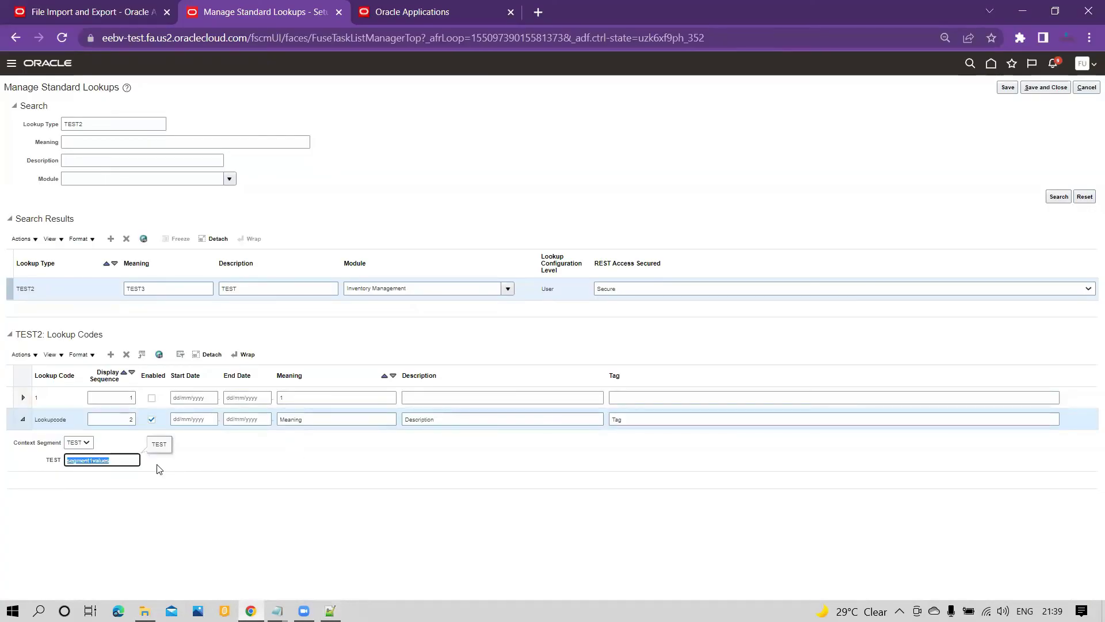